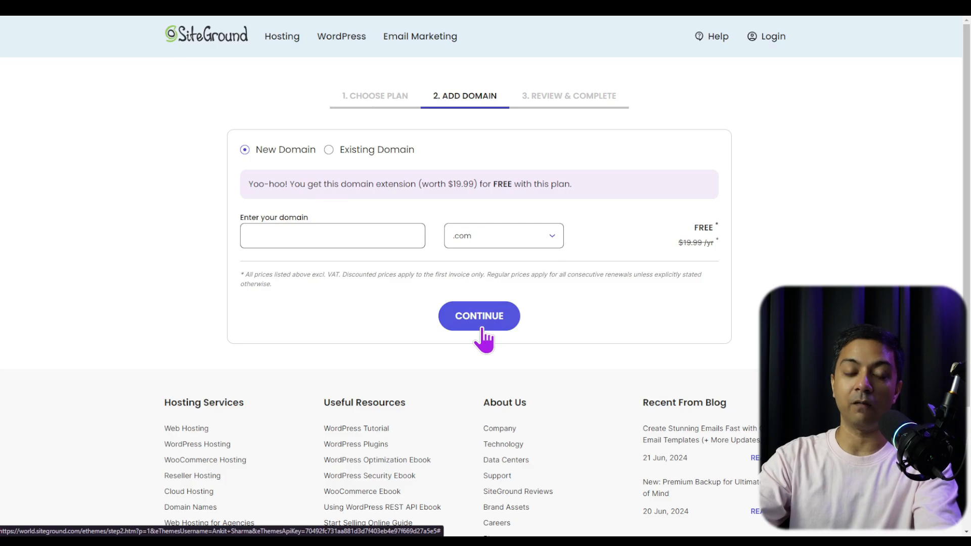
Use the existing domain buildadiviwebsite.com for the hosting plan and continue to the order review.
click(328, 149)
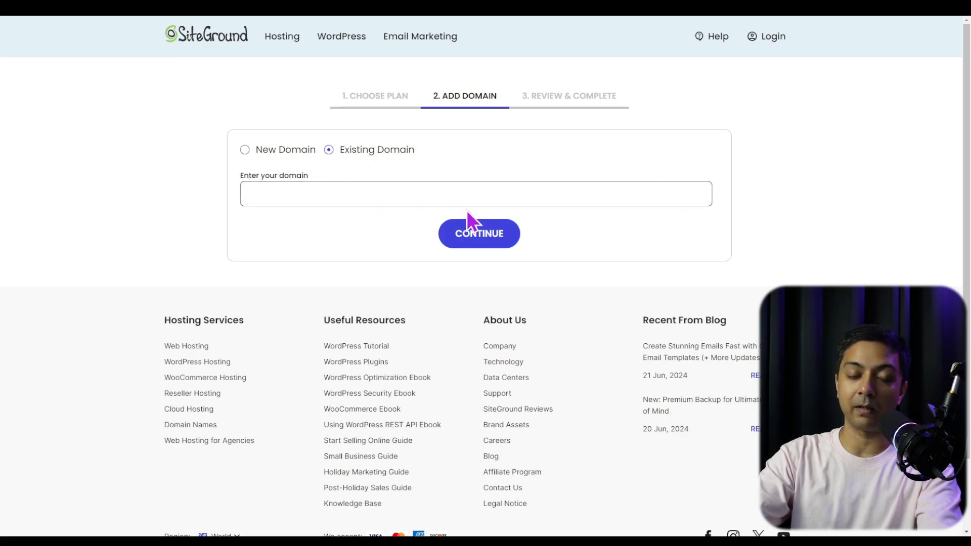
click(301, 195)
text(buildadiviwebsite.com)
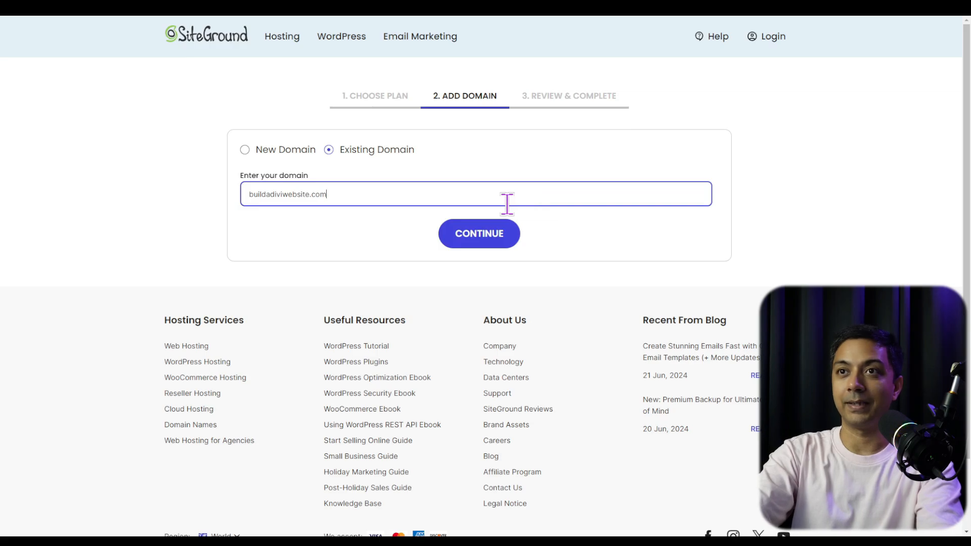
click(469, 242)
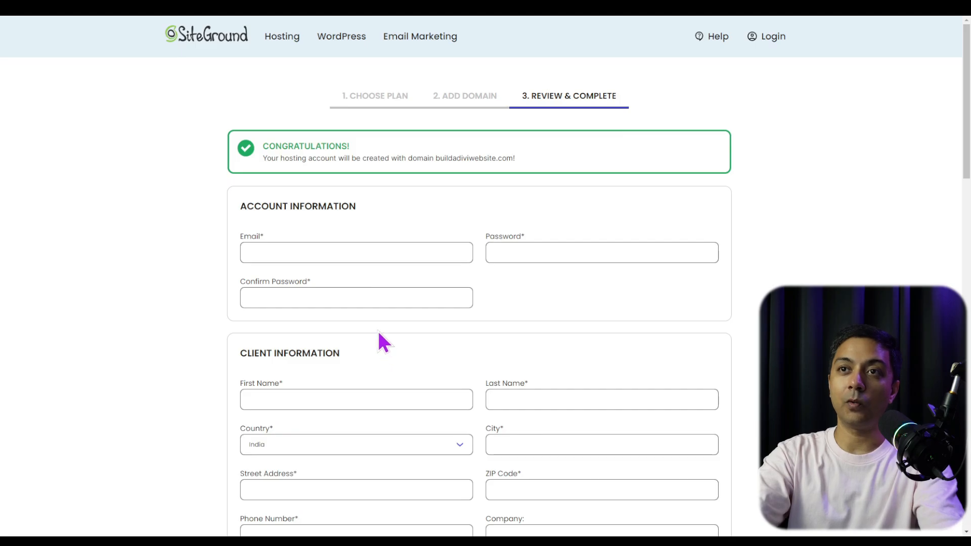
Review the order form's account, client, payment and purchase information, extra services and order summary.
scroll(574, 324, down, 4)
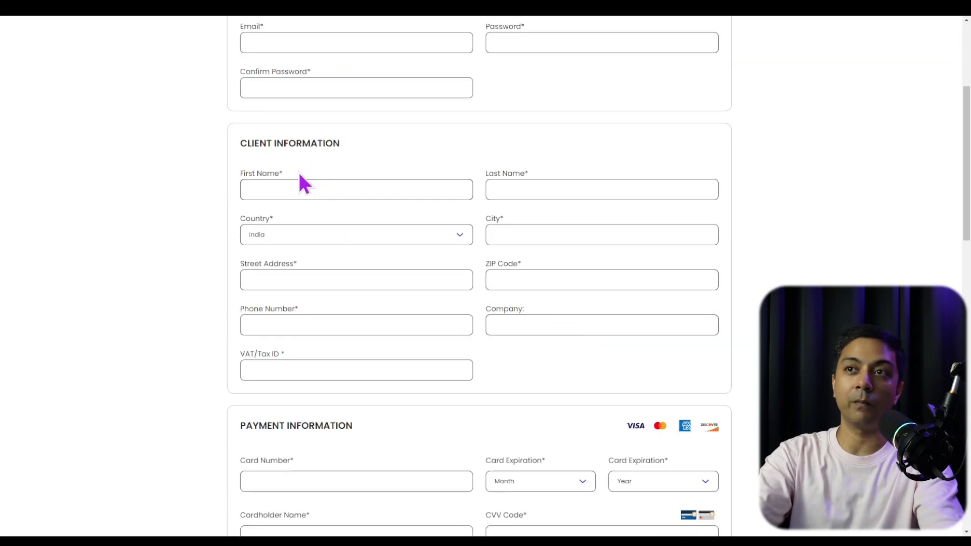
scroll(298, 173, down, 4)
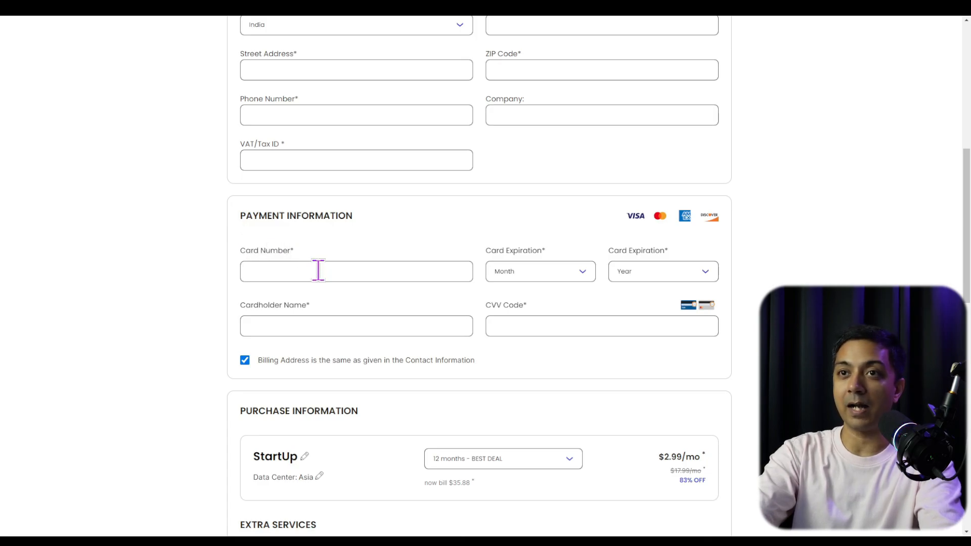
scroll(426, 303, down, 7)
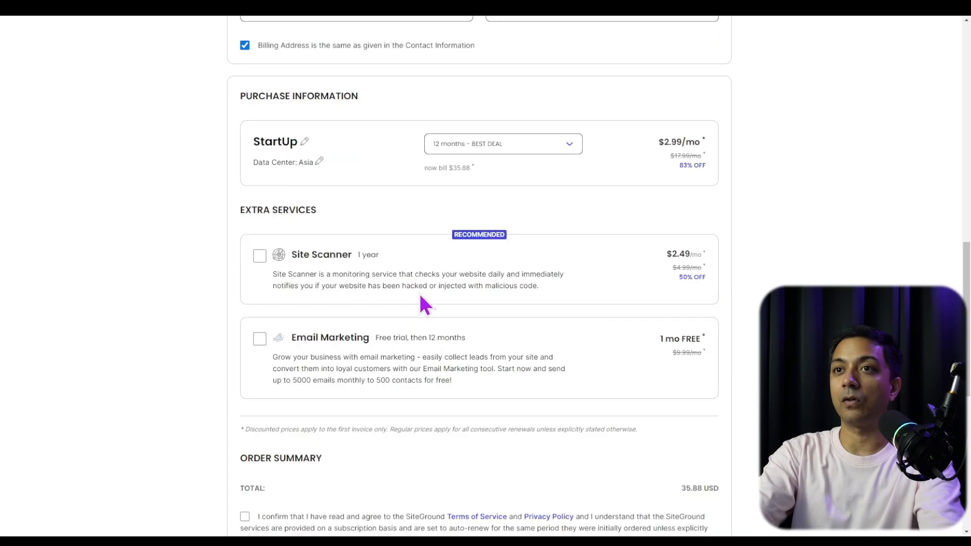
scroll(419, 292, down, 3)
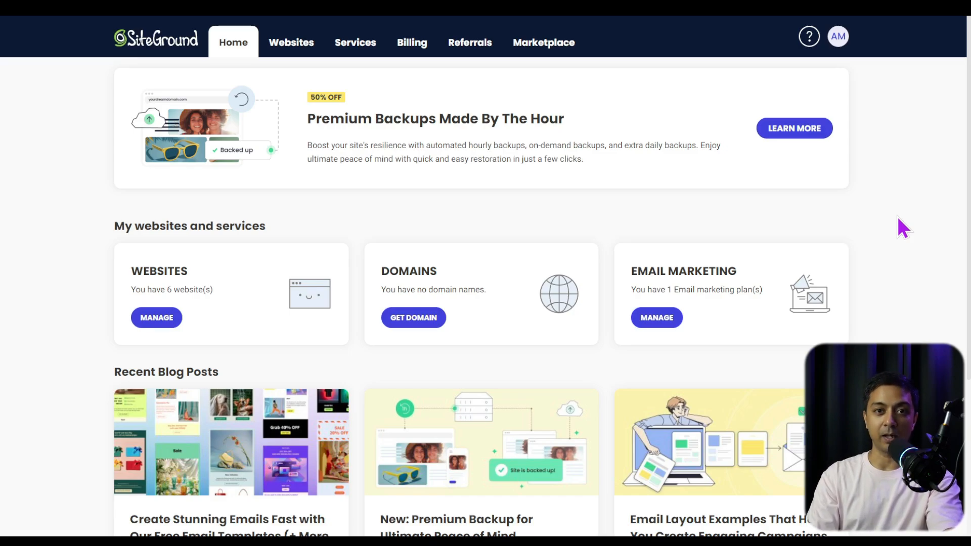
Add a new website on a temporary domain in the SiteGround account, starting it new with WordPress as the application.
click(309, 44)
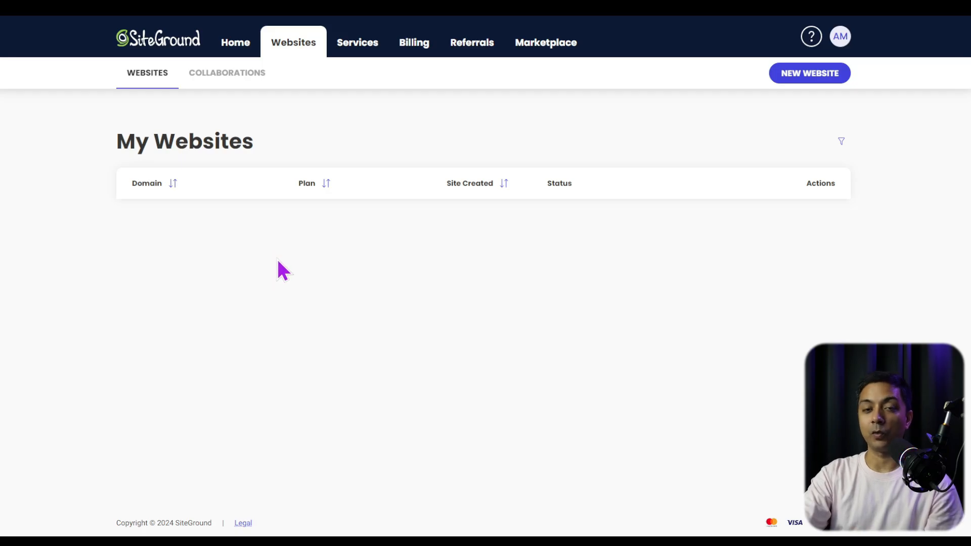
click(798, 77)
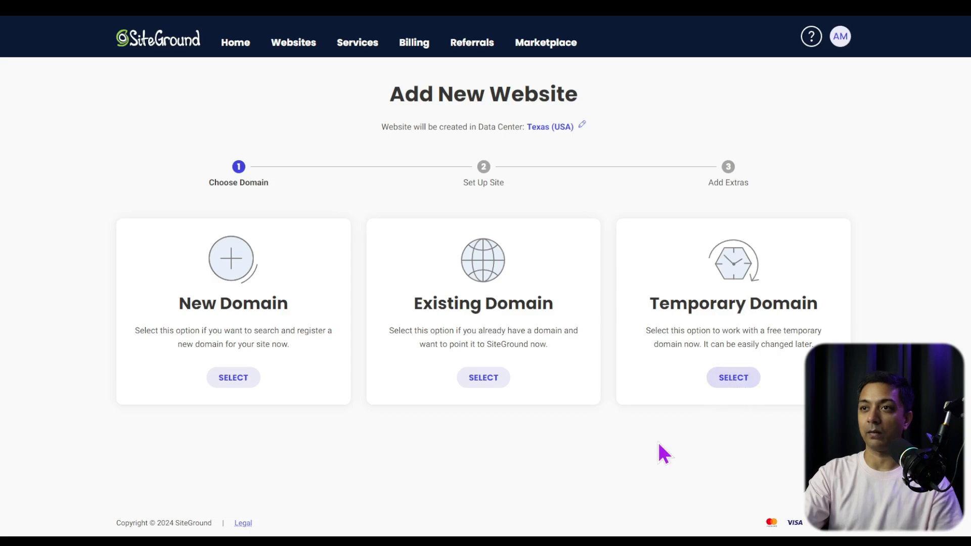
click(737, 383)
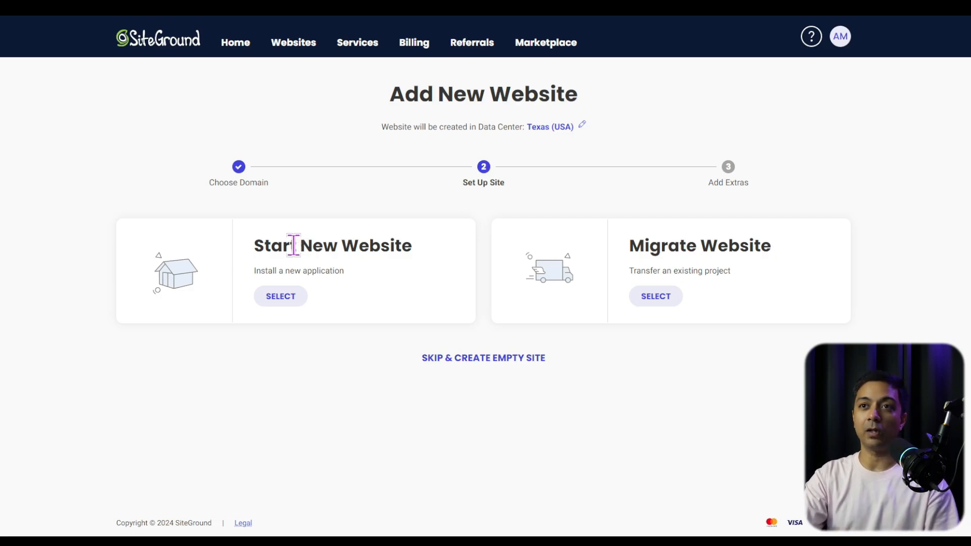
click(280, 297)
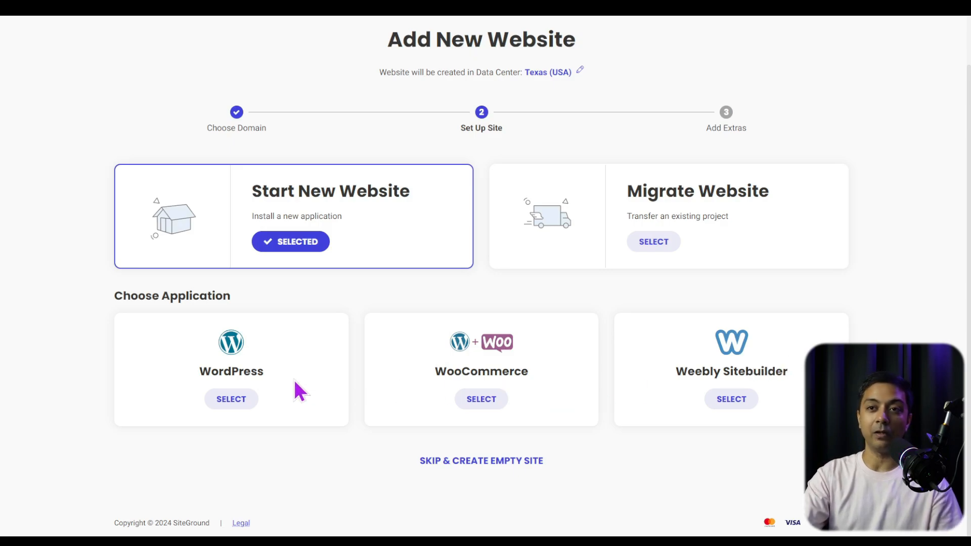
click(231, 400)
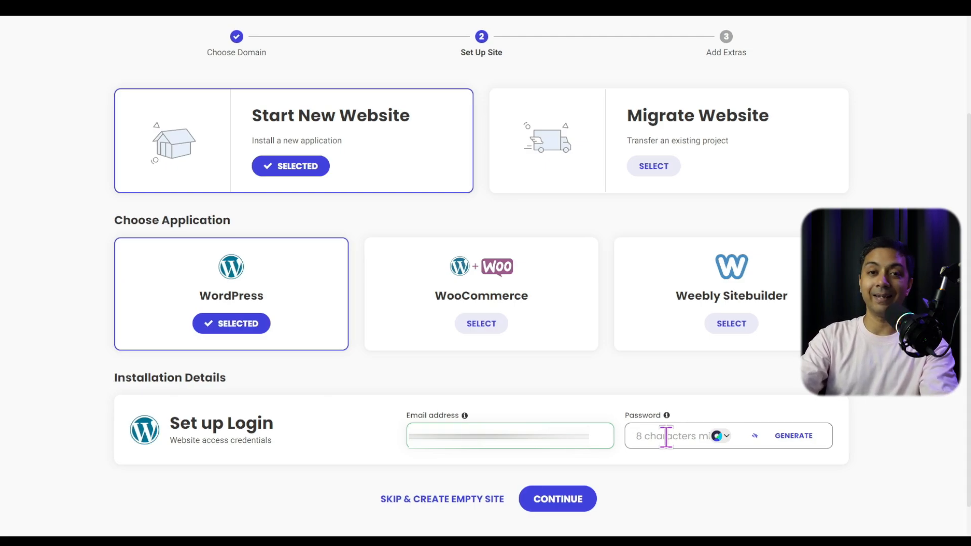
Generate a password for the WordPress login and finish creating the site without adding Site Scanner.
click(794, 436)
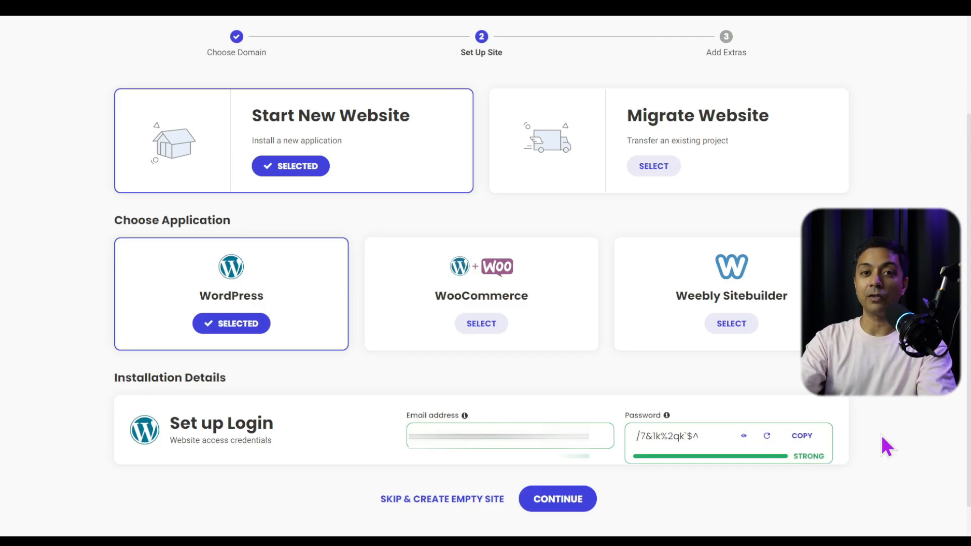
scroll(880, 447, down, 1)
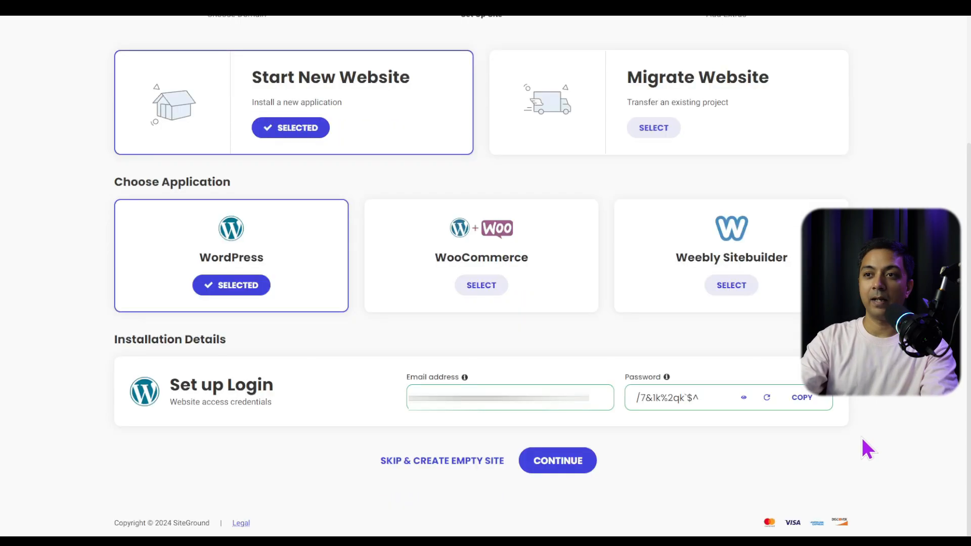
click(557, 463)
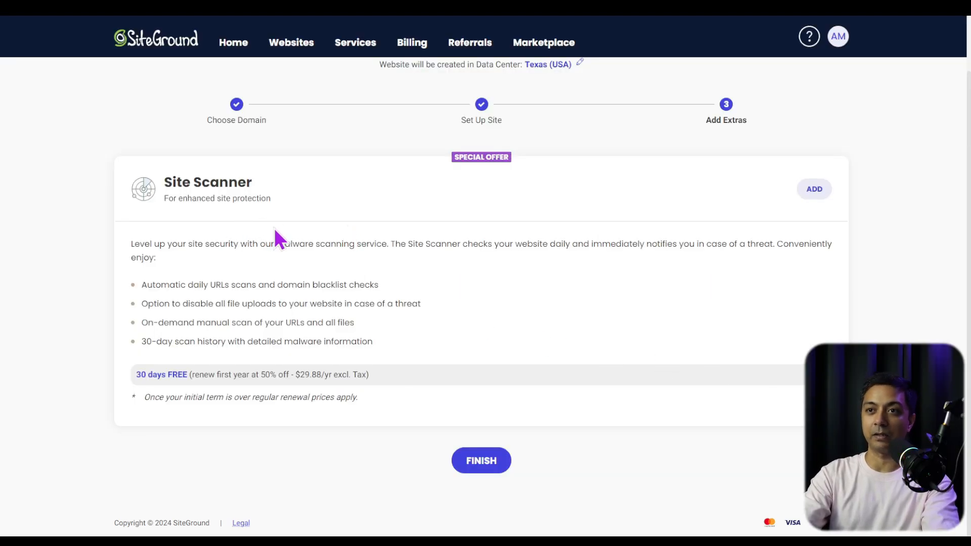
click(481, 468)
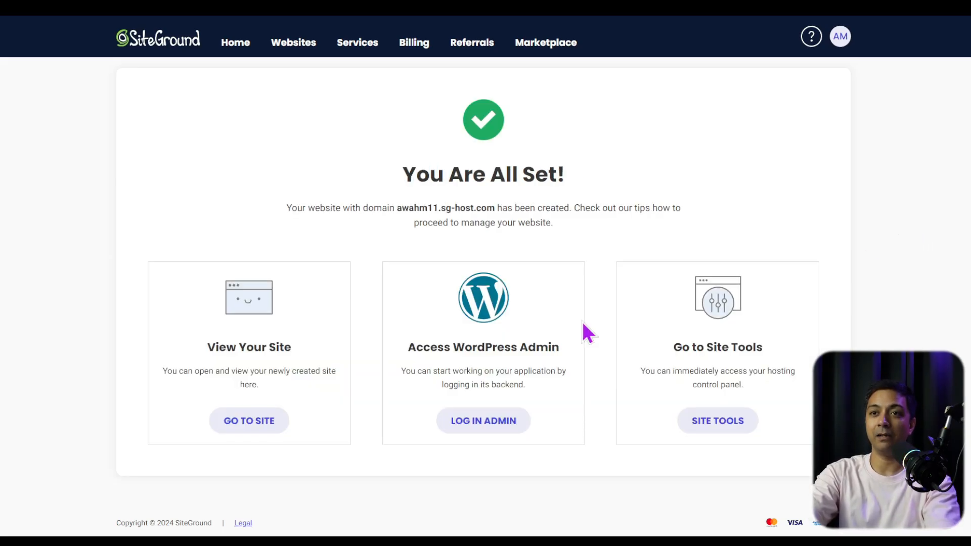
View the front page of the newly created website from start to end.
click(255, 427)
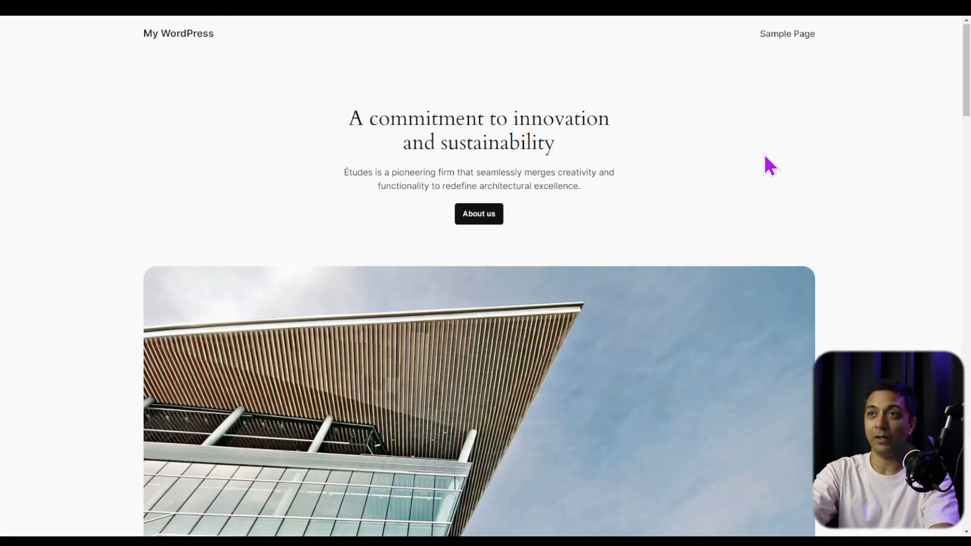
scroll(765, 162, down, 15)
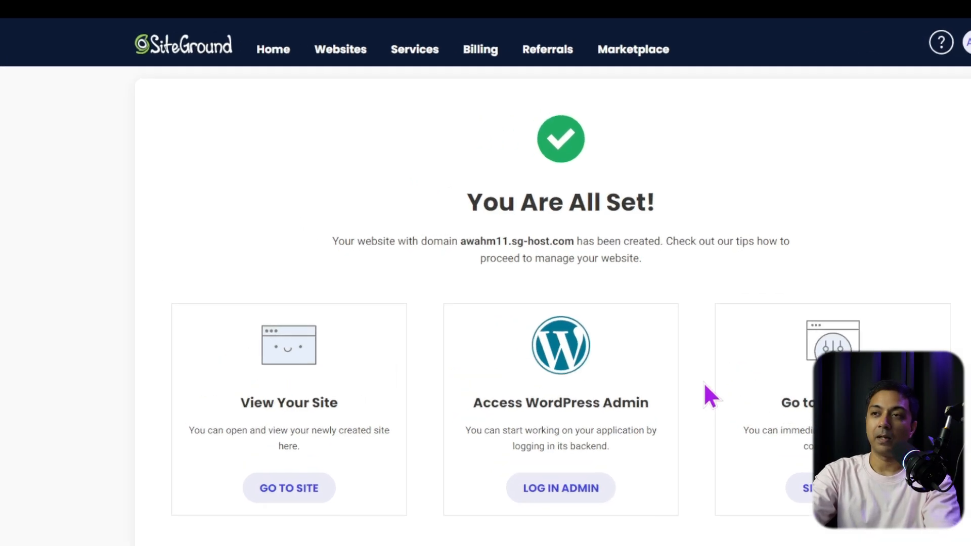
Open the WordPress admin of the new site from the websites list and exit the WordPress Starter wizard.
click(293, 45)
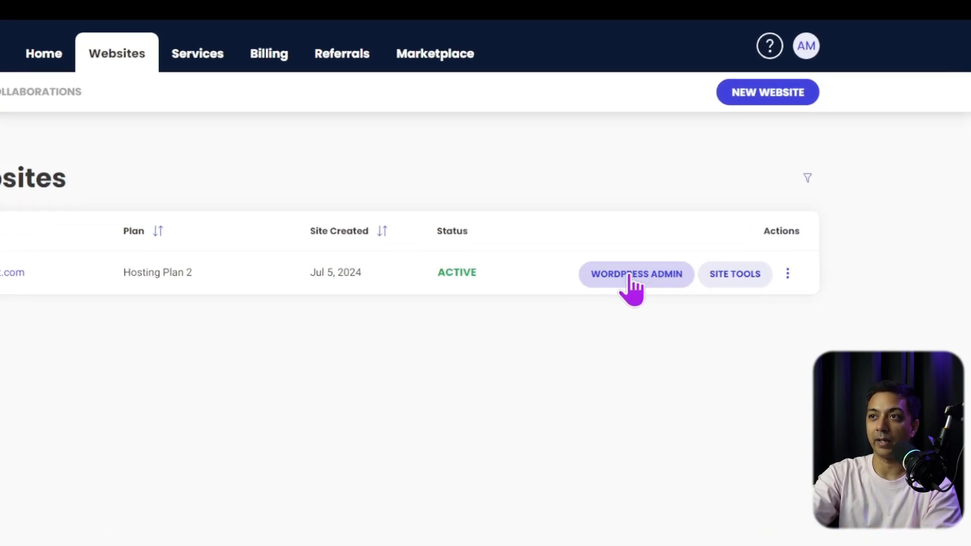
click(631, 278)
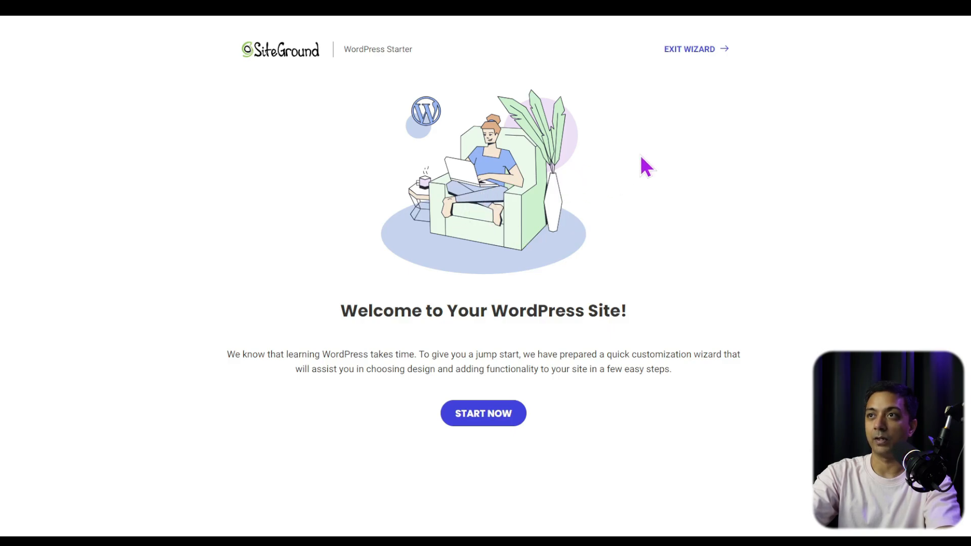
click(684, 53)
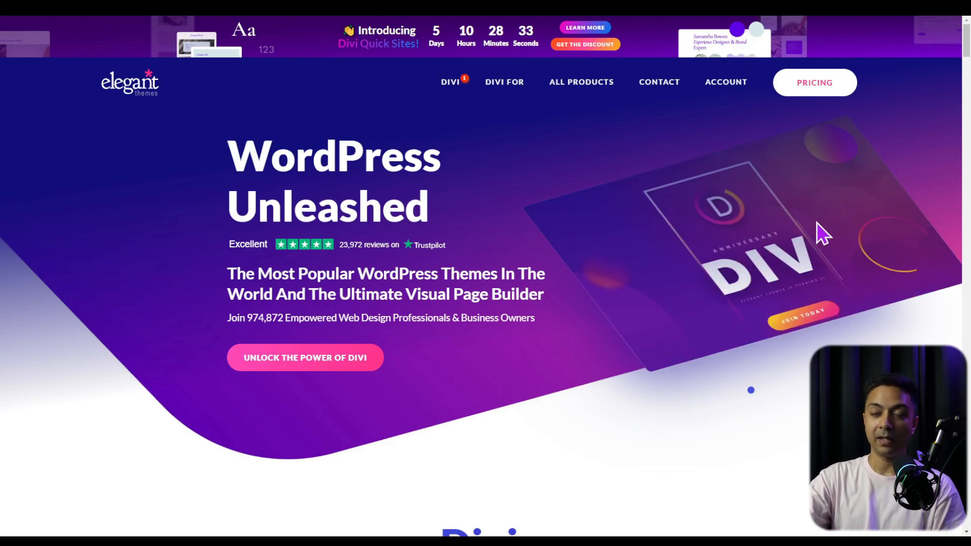
Examine the Divi and Divi Pro pricing on the Elegant Themes site, comparing the yearly and lifetime plans.
click(827, 93)
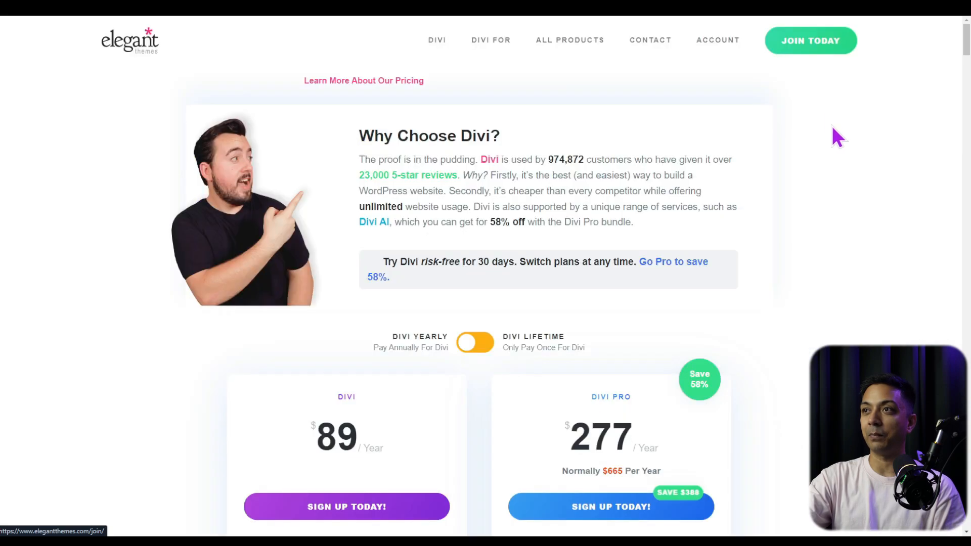
scroll(855, 227, down, 4)
scroll(864, 298, down, 1)
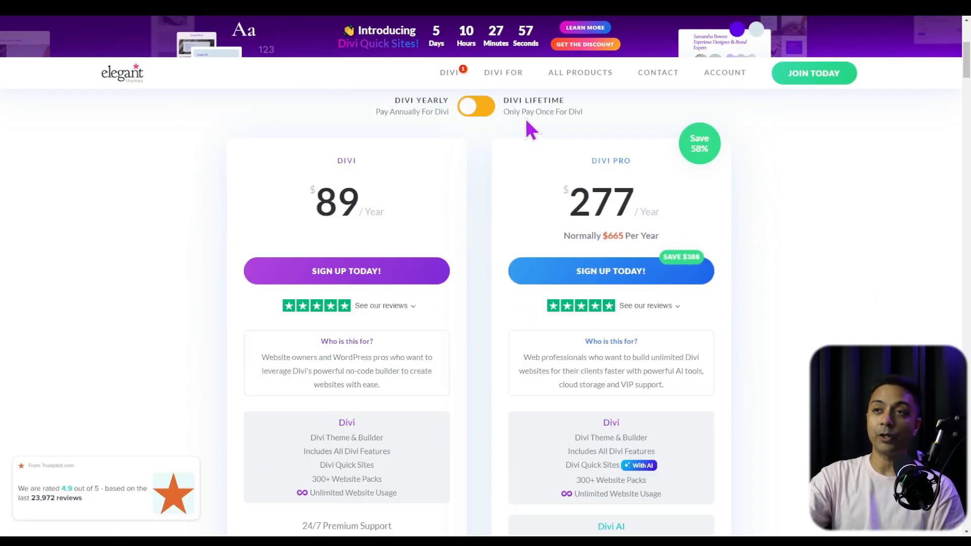
click(483, 107)
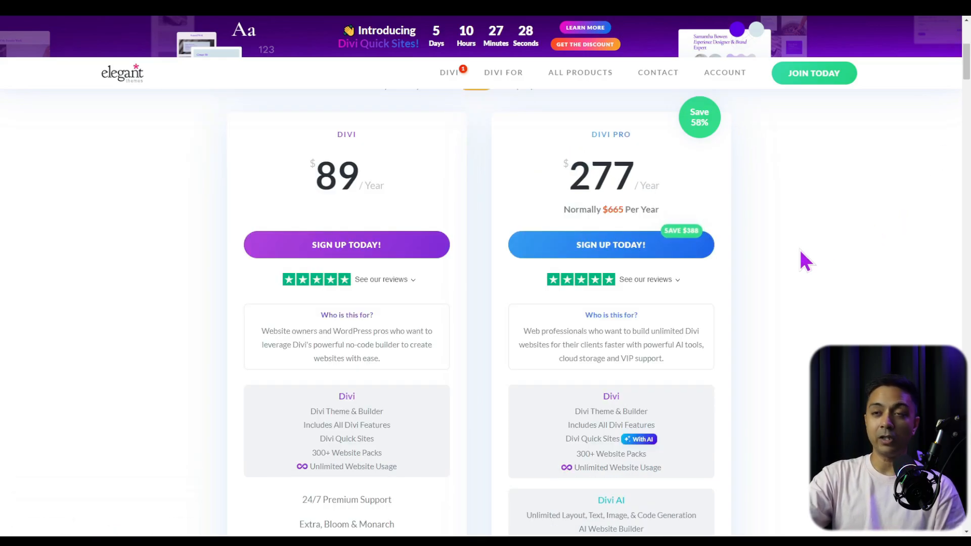
scroll(789, 278, down, 2)
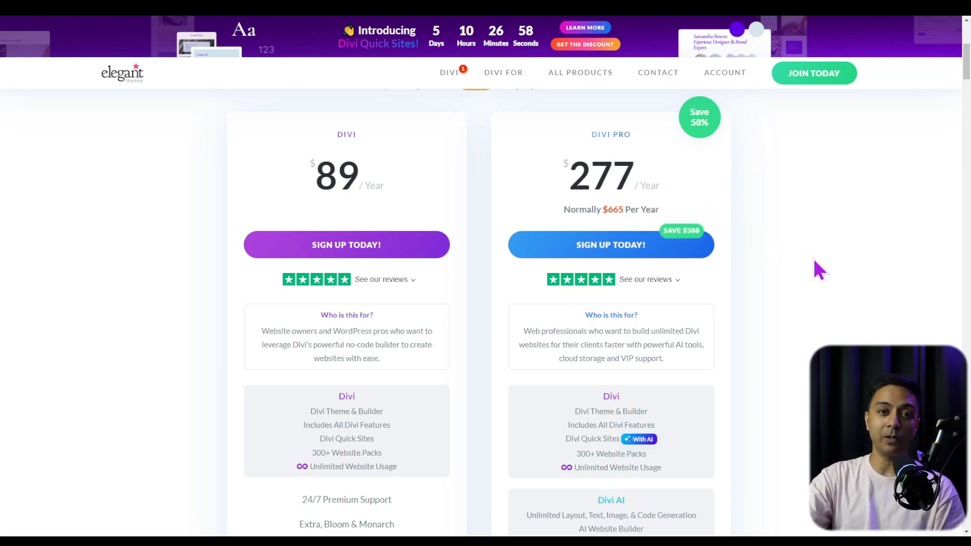
Open the product downloads of the Elegant Themes account to get the Divi theme.
mouse_move(728, 75)
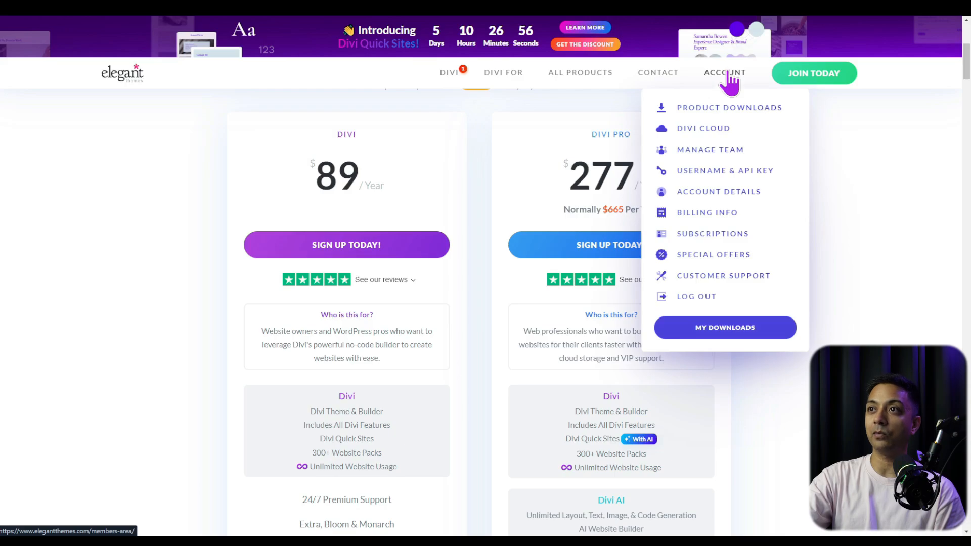
click(699, 110)
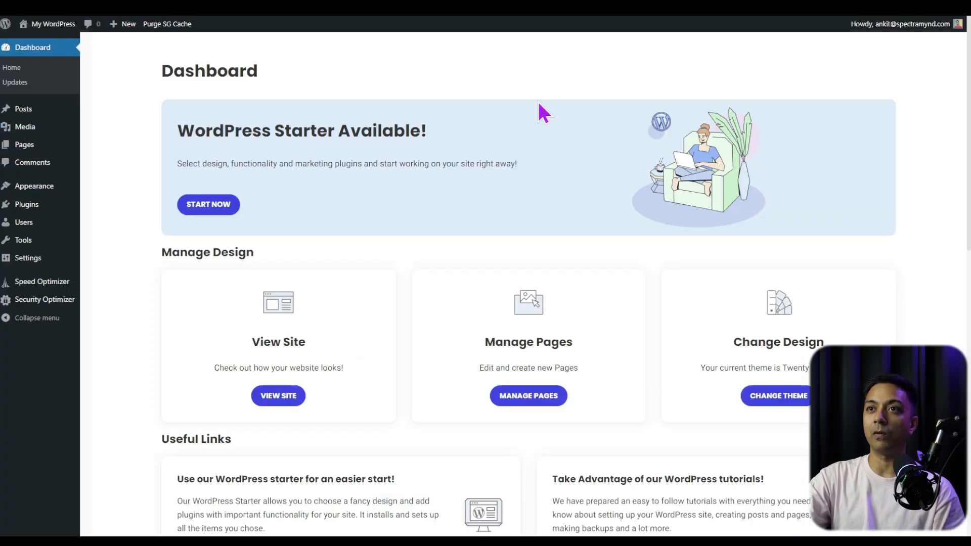
Upload Divi.zip as a new theme in the site's WordPress admin and install it.
mouse_move(27, 188)
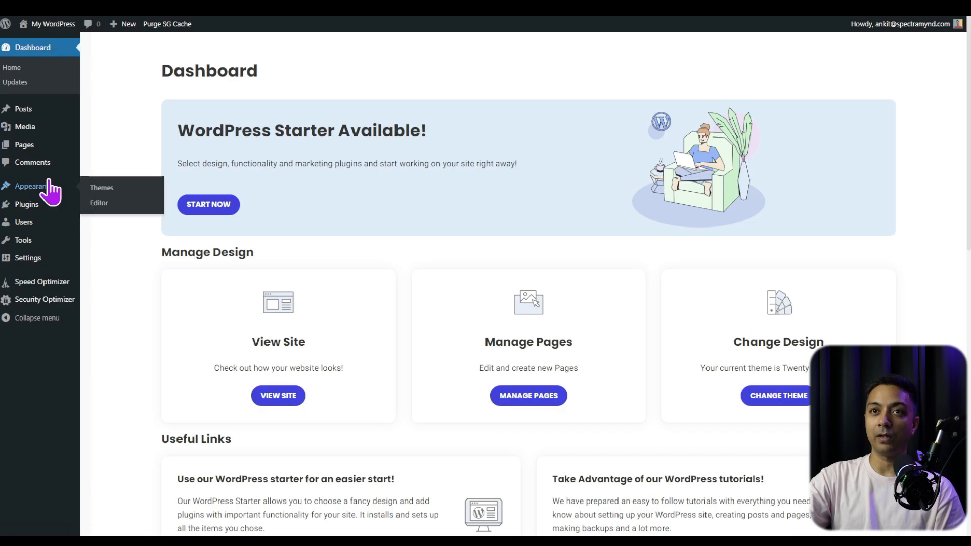
click(102, 188)
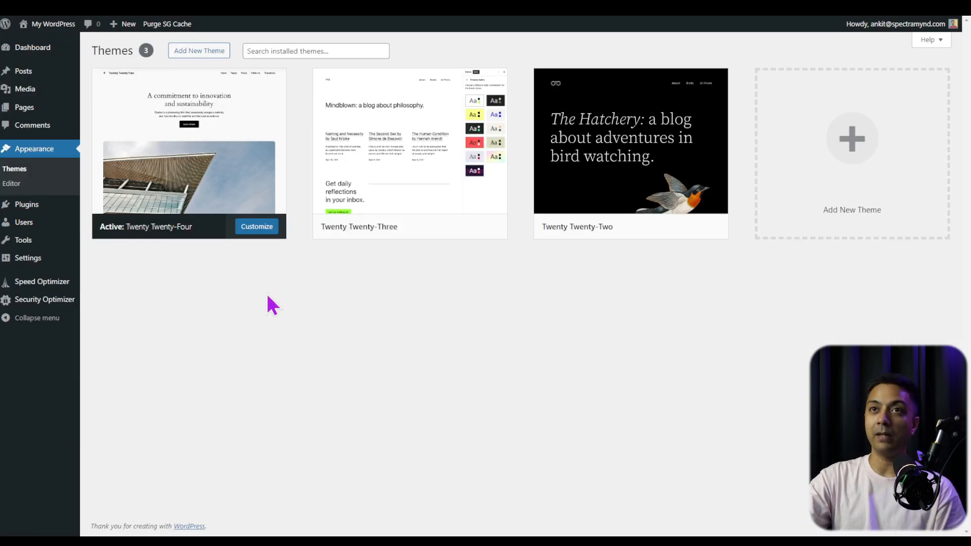
click(200, 51)
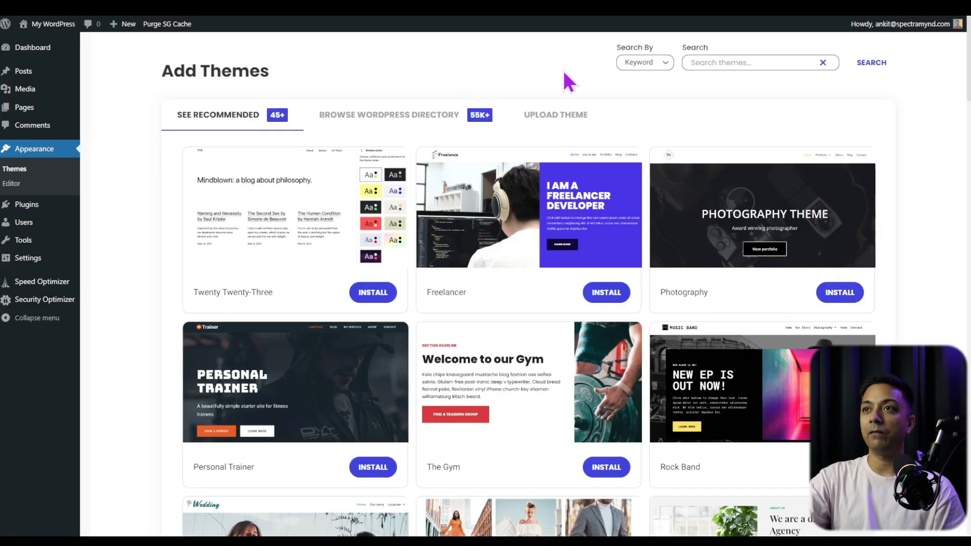
click(574, 131)
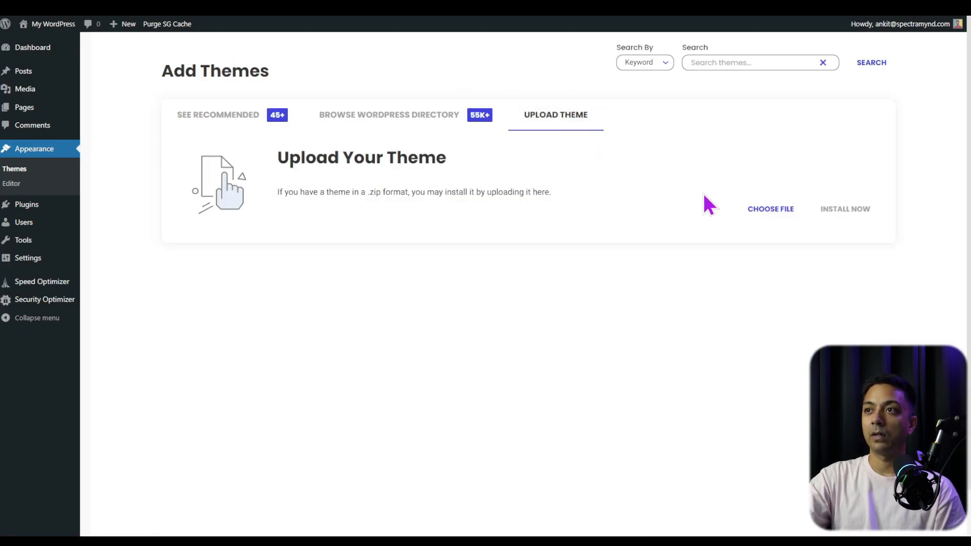
click(796, 215)
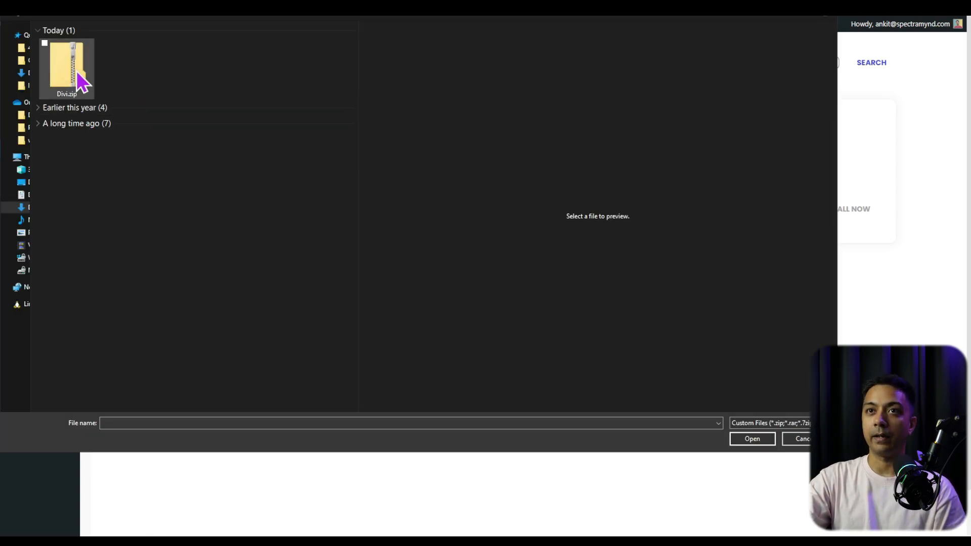
click(81, 77)
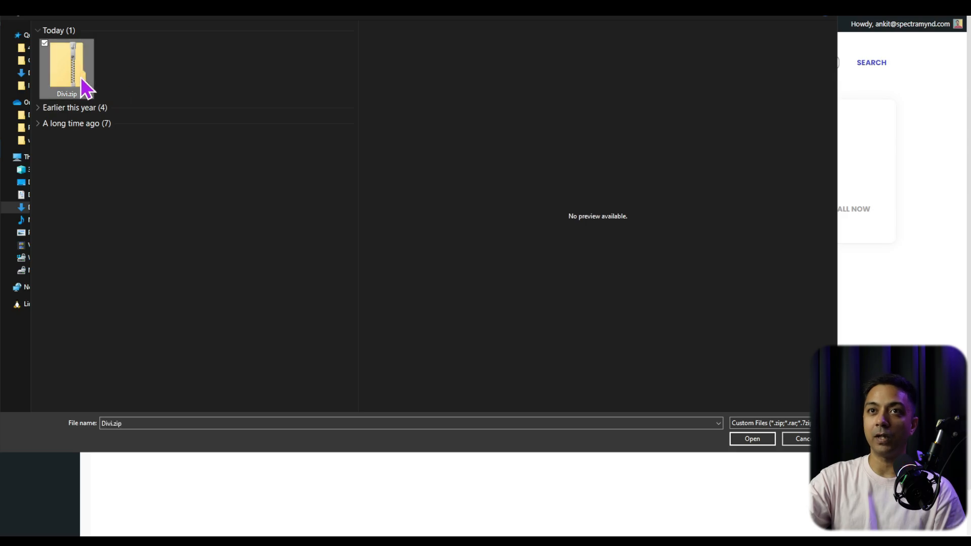
click(753, 439)
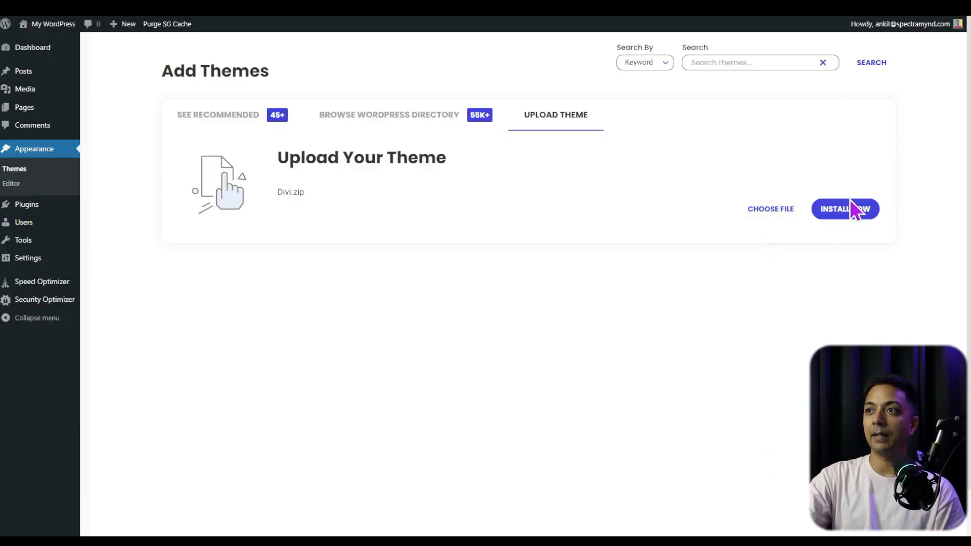
click(852, 212)
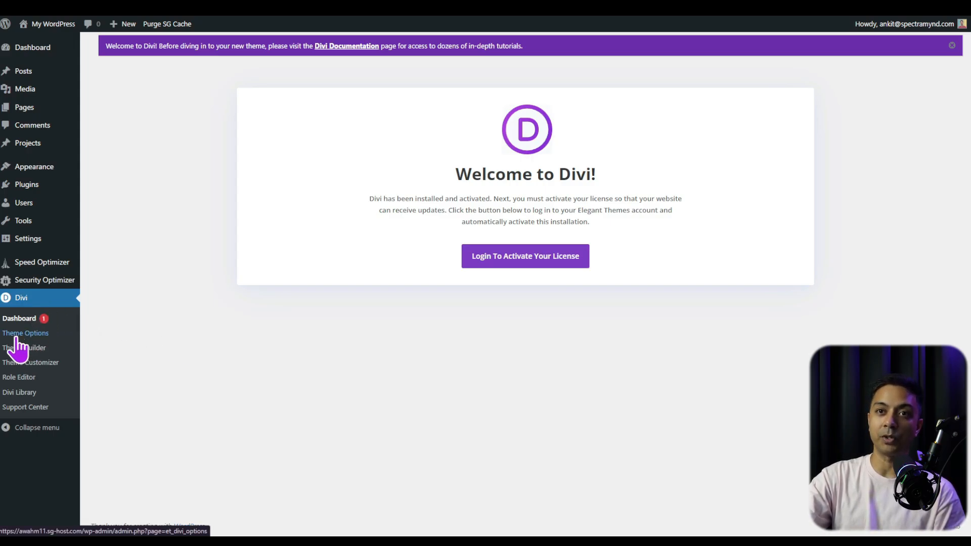
Open the update credentials in Divi Theme Options and the username and API key page of the Elegant Themes account.
click(41, 334)
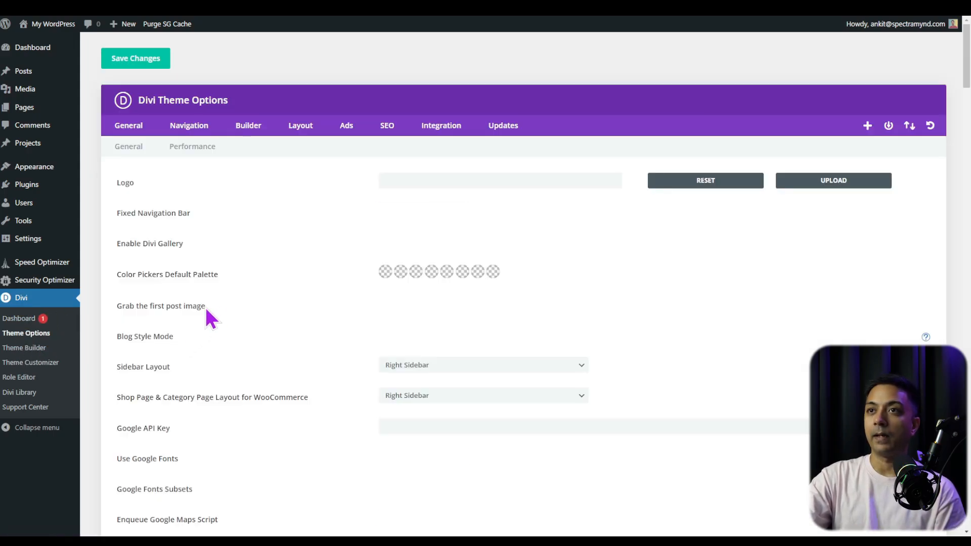
click(518, 135)
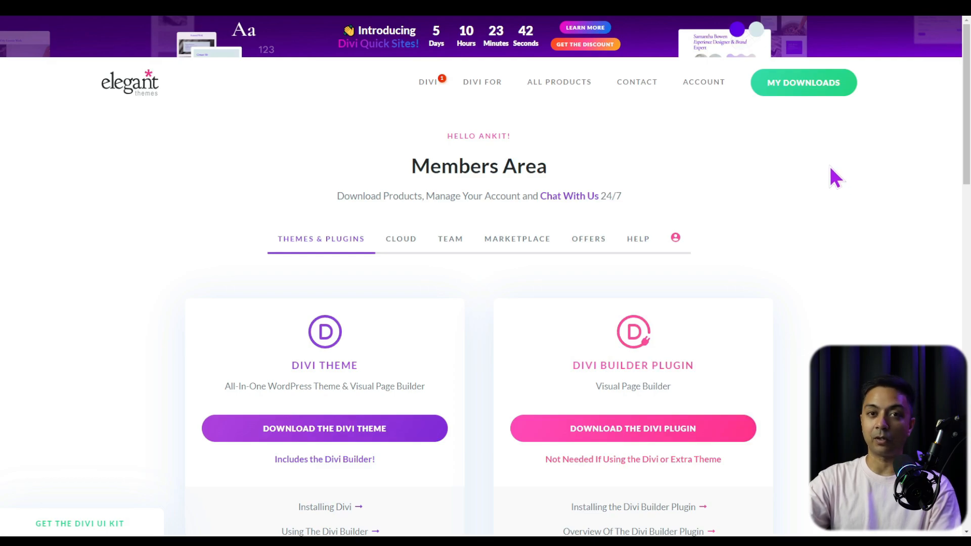
mouse_move(713, 86)
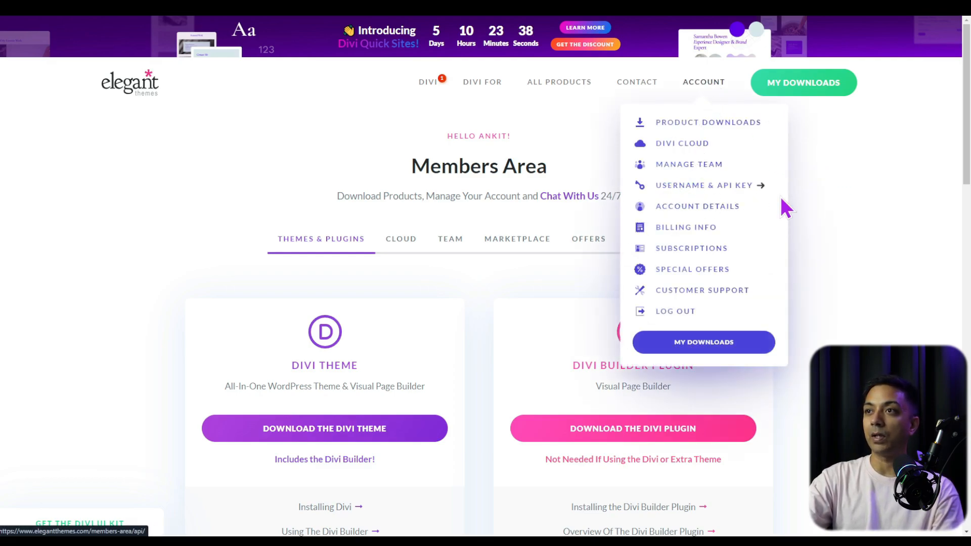
click(734, 186)
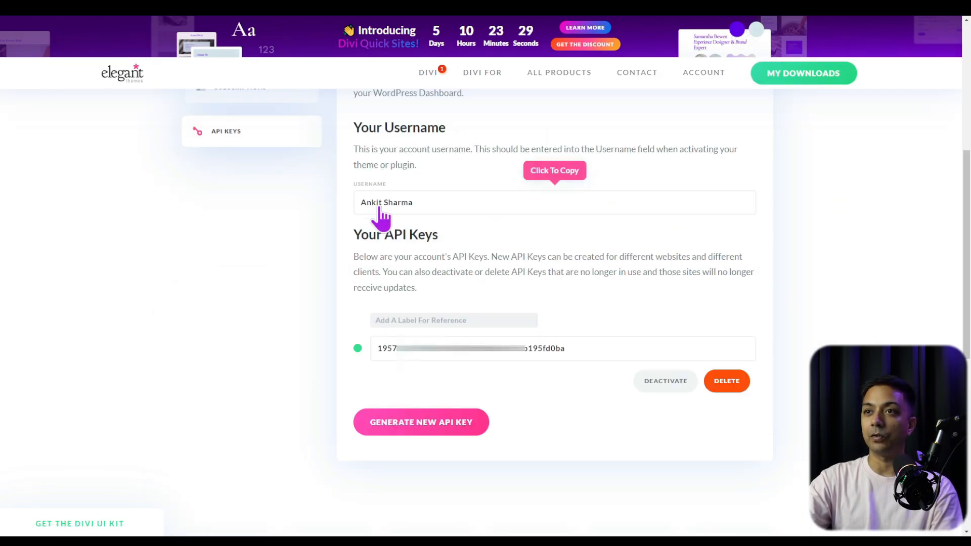
Copy the account username and the API key from Elegant Themes into the Username and API Key fields of the Divi update settings.
click(379, 208)
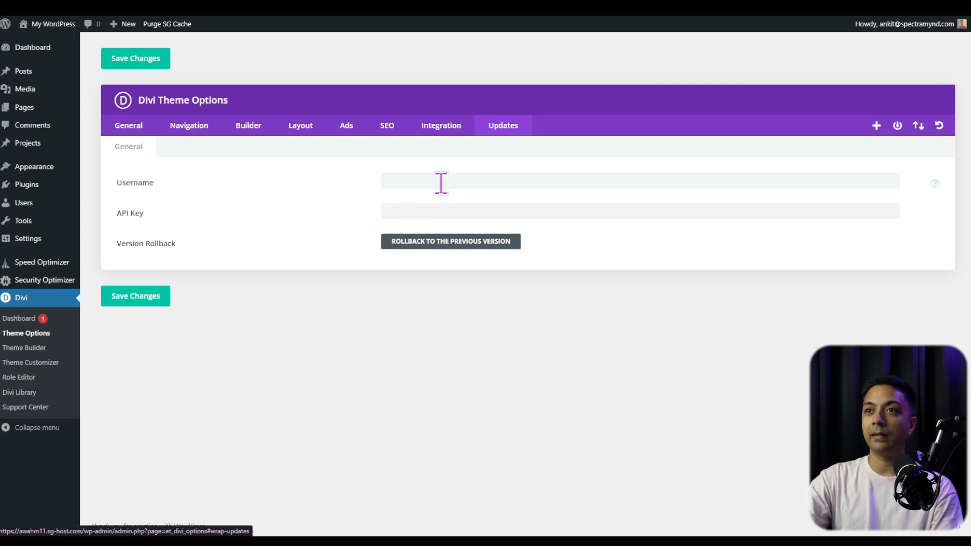
click(441, 181)
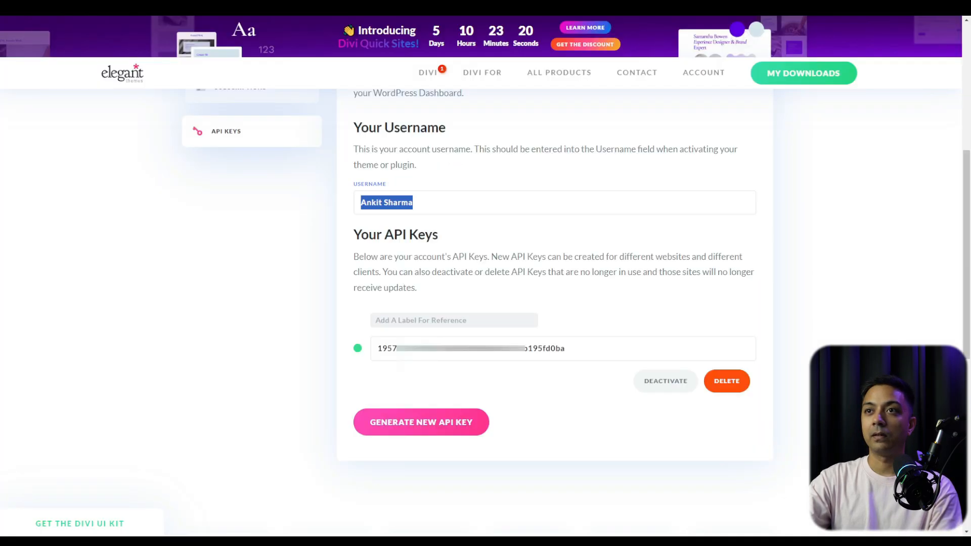
click(543, 355)
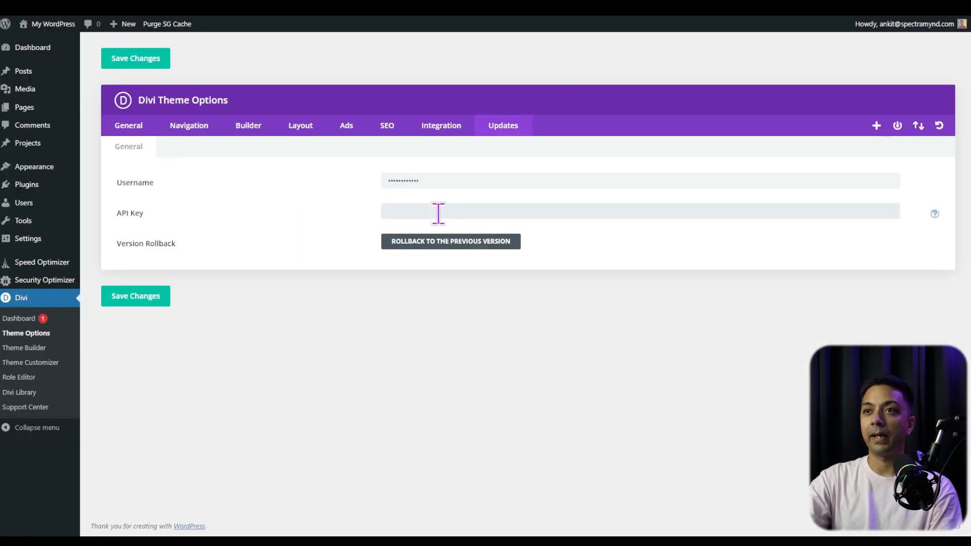
key(ctrl+v)
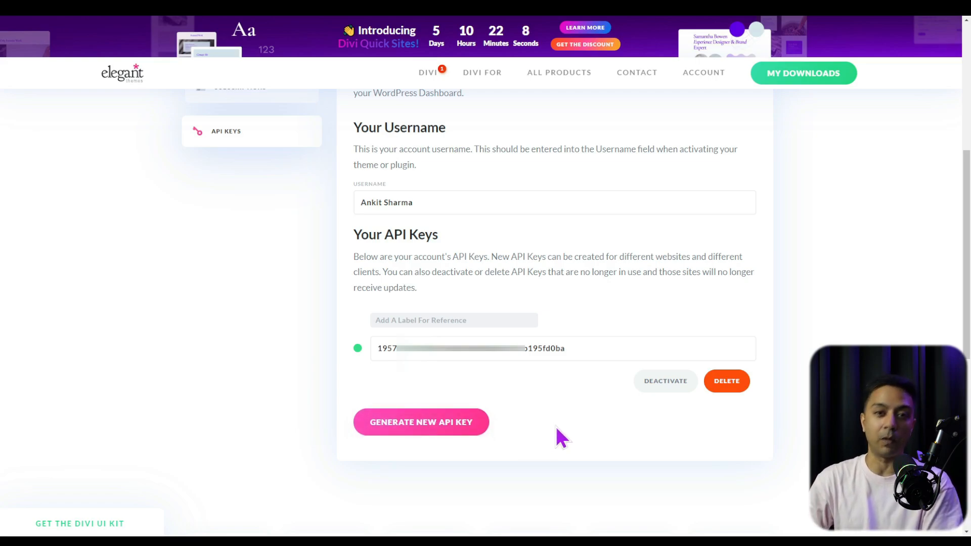
click(418, 321)
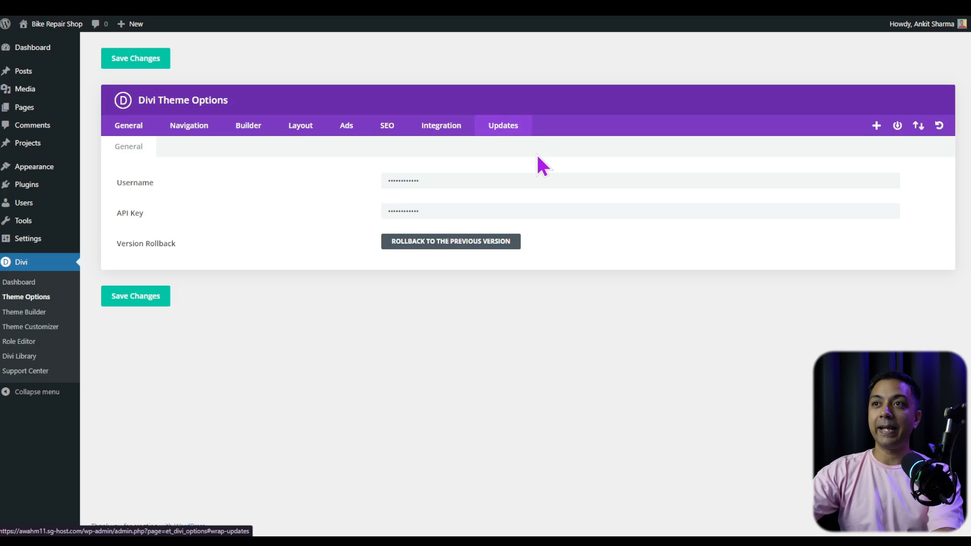
Set the wheel icon Artboard-8.png from the media library as the site logo in the general Divi theme options.
click(125, 131)
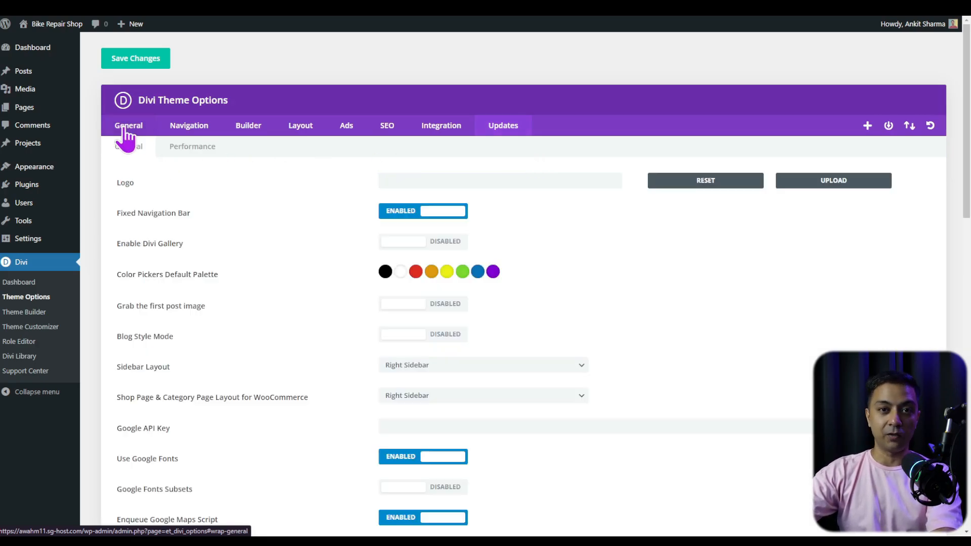
scroll(597, 268, down, 1)
scroll(596, 267, down, 8)
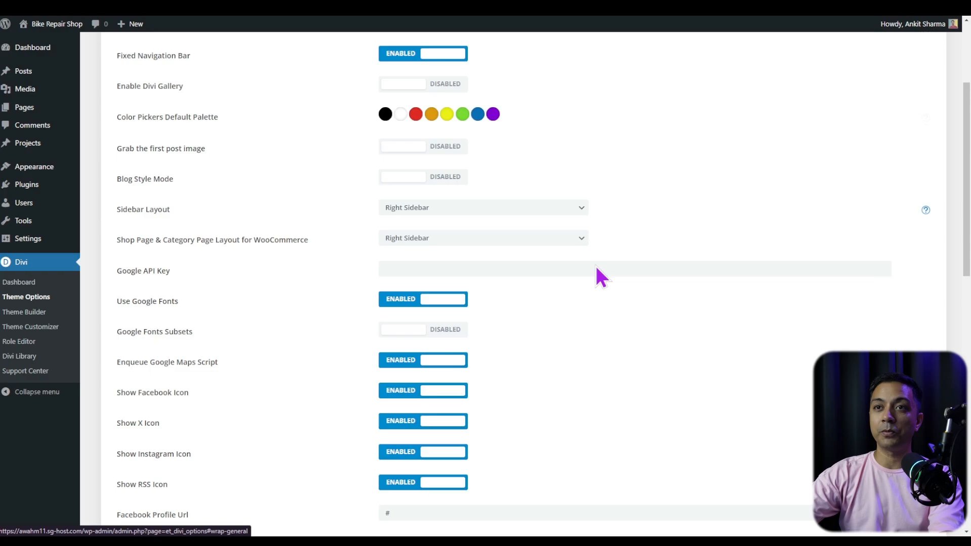
scroll(594, 264, down, 2)
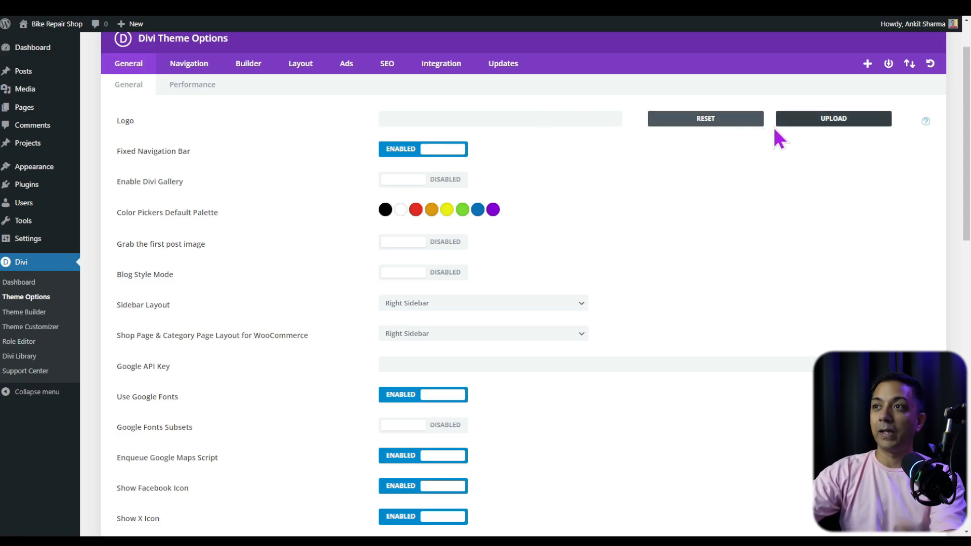
click(804, 120)
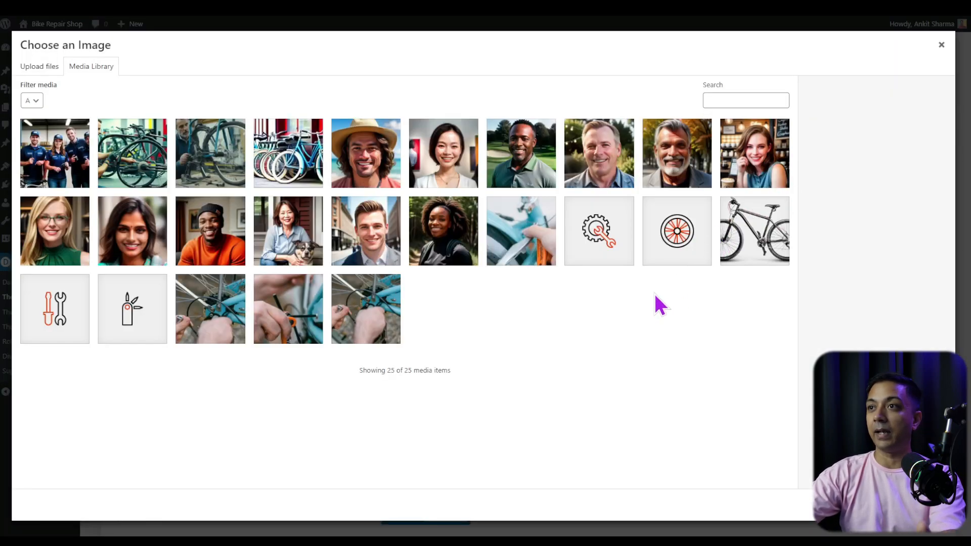
click(668, 238)
click(96, 67)
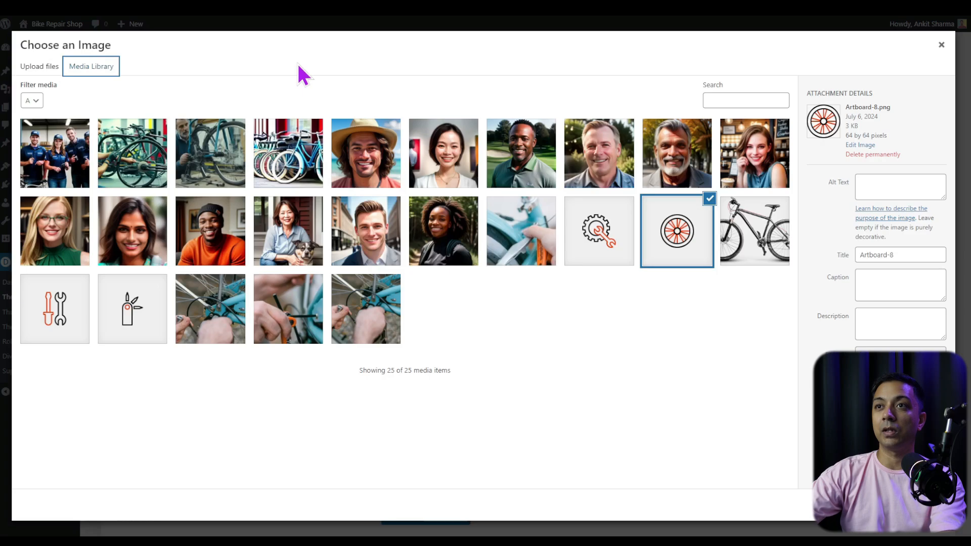
click(918, 505)
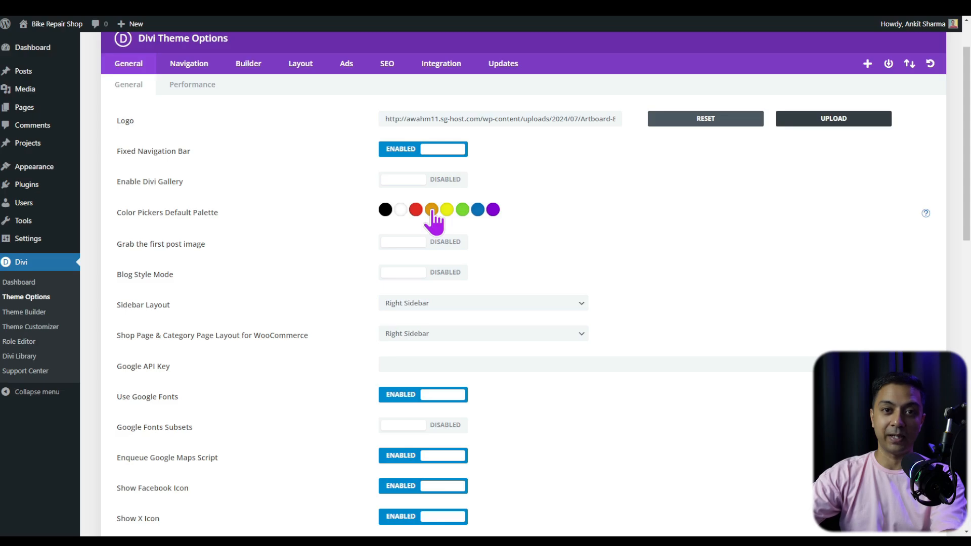
Examine the remaining general Divi options and the navigation, builder, layout, ads, SEO and integration settings.
scroll(434, 220, down, 3)
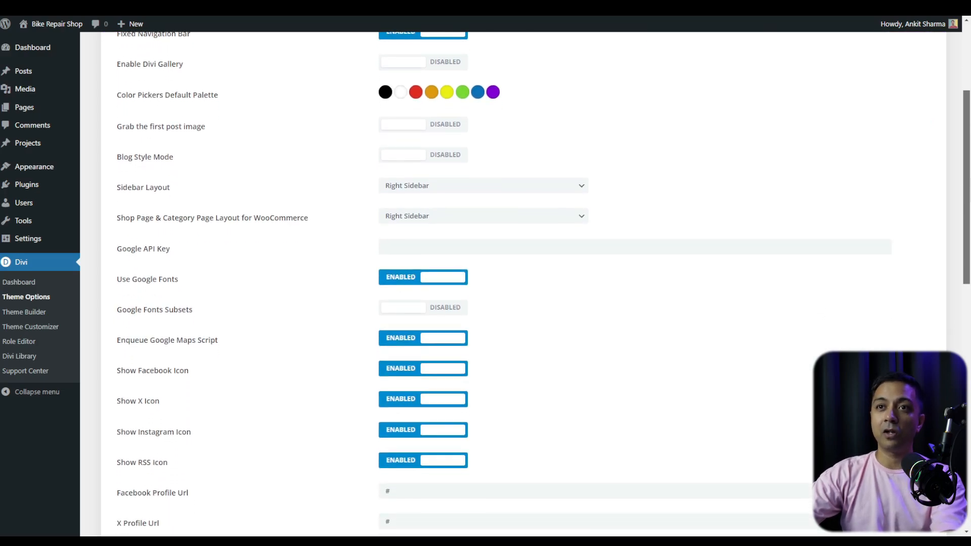
scroll(523, 285, down, 1)
scroll(524, 285, up, 5)
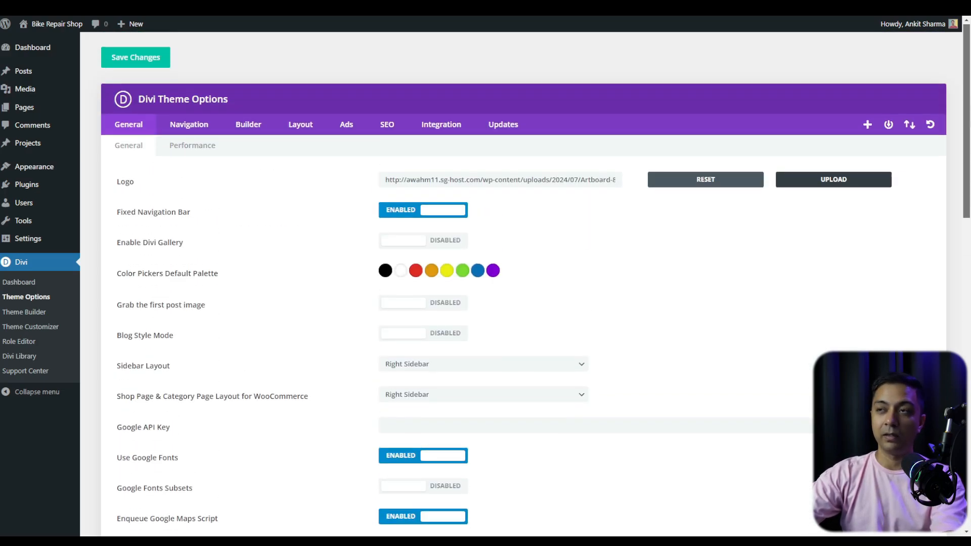
click(187, 126)
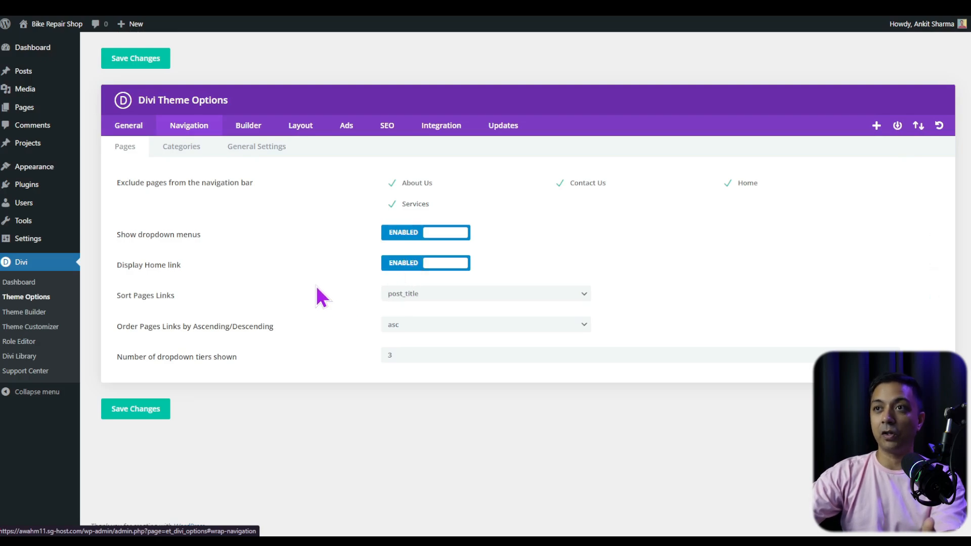
click(245, 126)
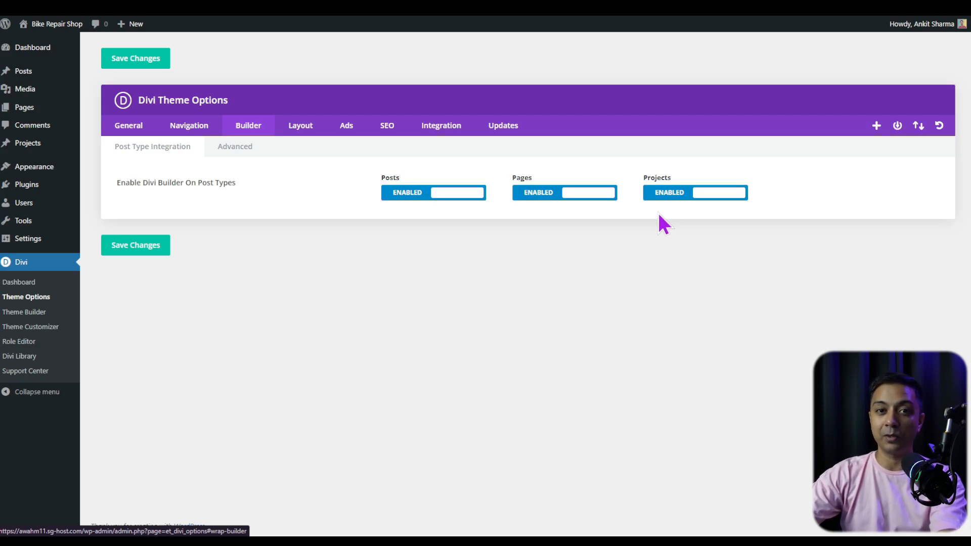
click(298, 130)
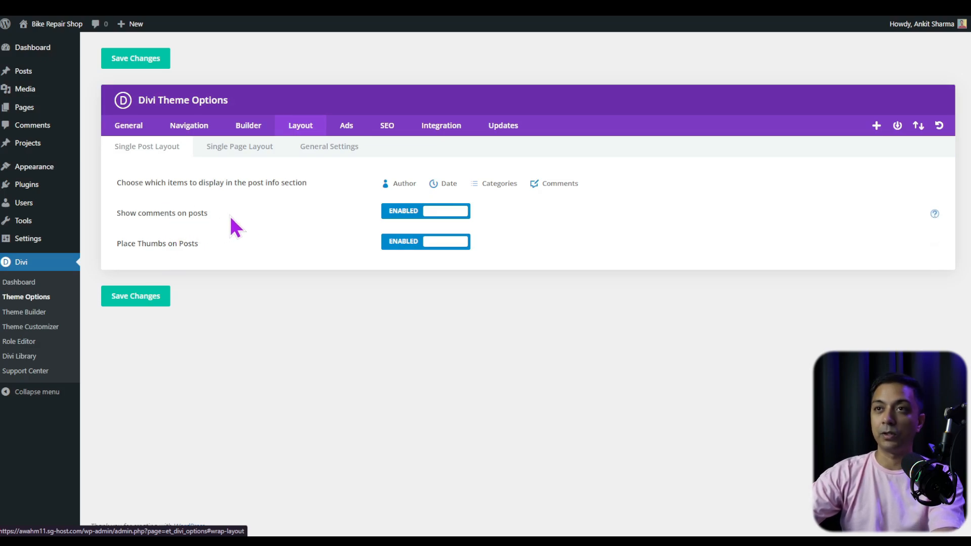
click(345, 129)
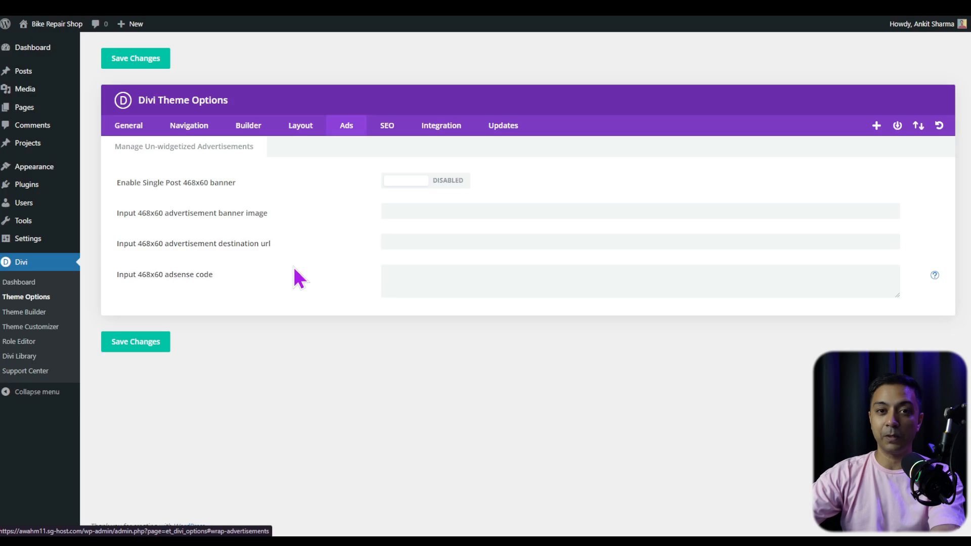
click(388, 127)
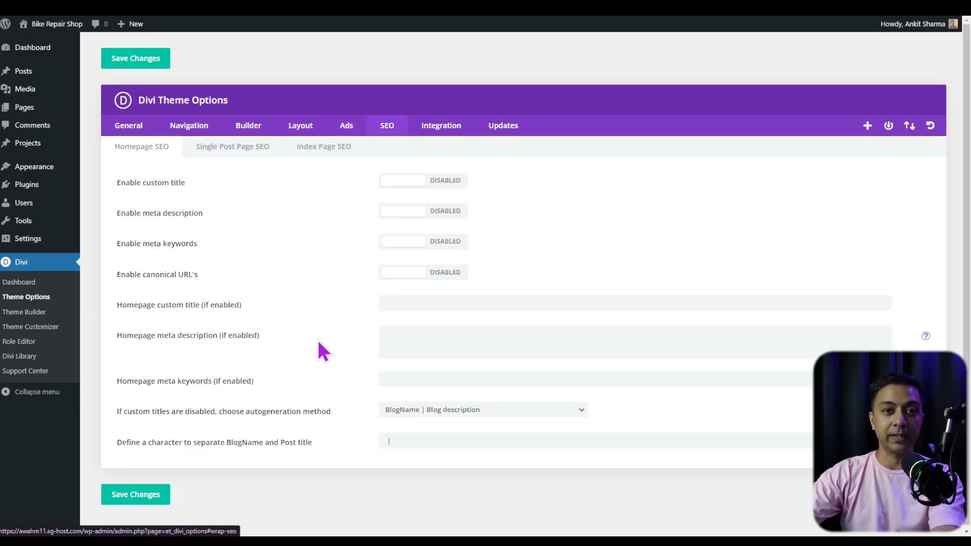
click(441, 126)
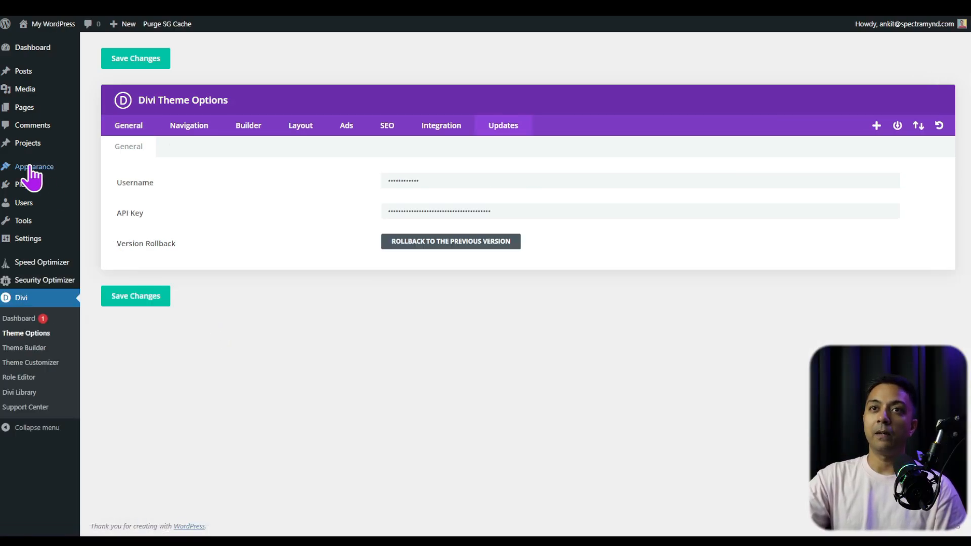
Delete the unused Twenty Twenty-Four theme from the installed WordPress themes.
mouse_move(31, 171)
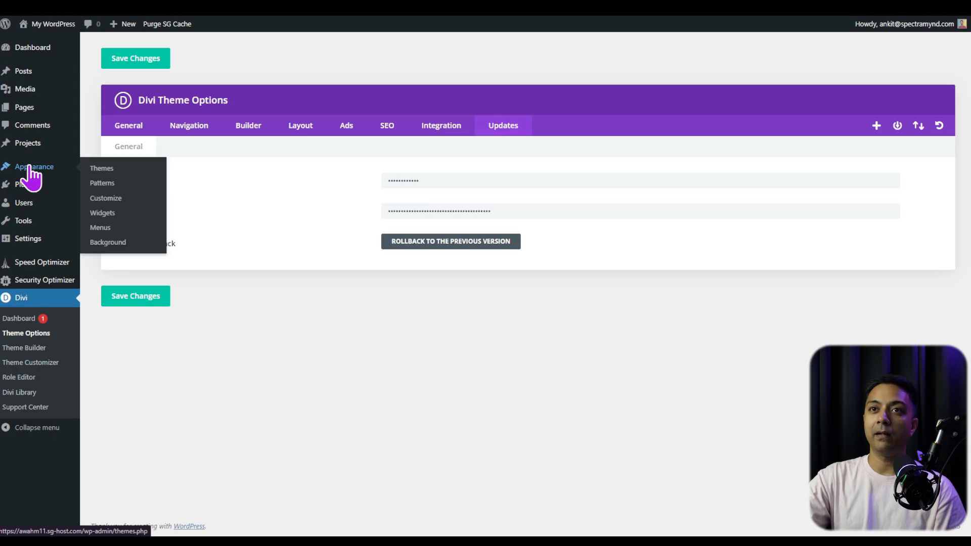
click(112, 170)
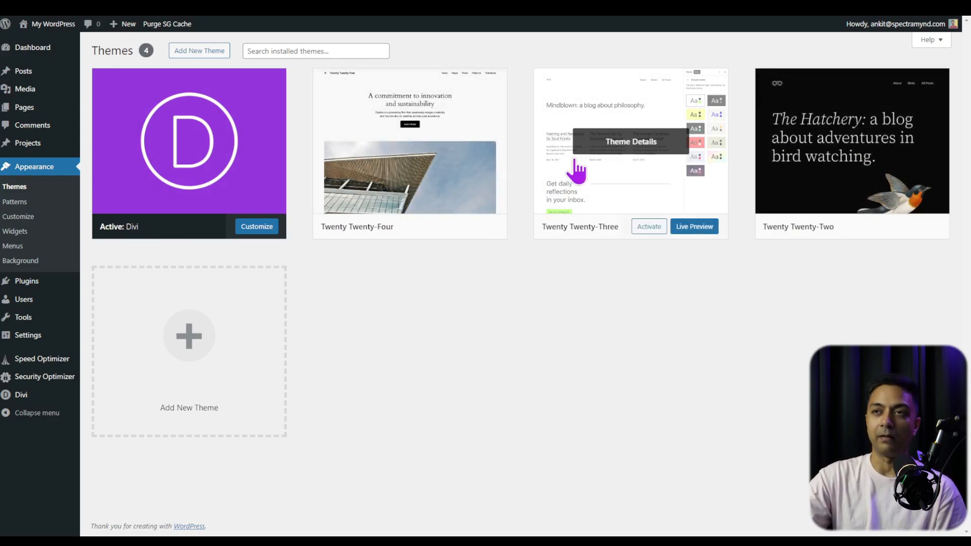
click(419, 146)
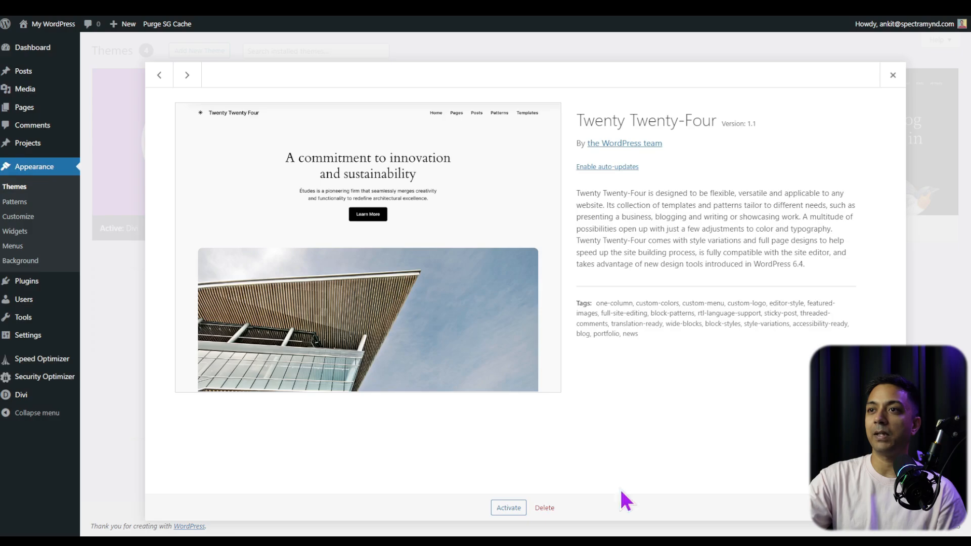
click(545, 508)
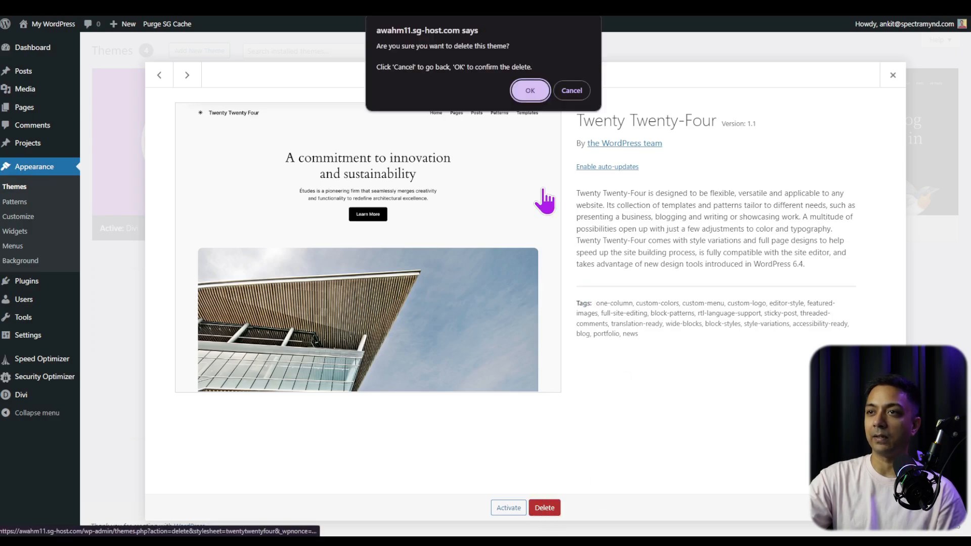
click(529, 93)
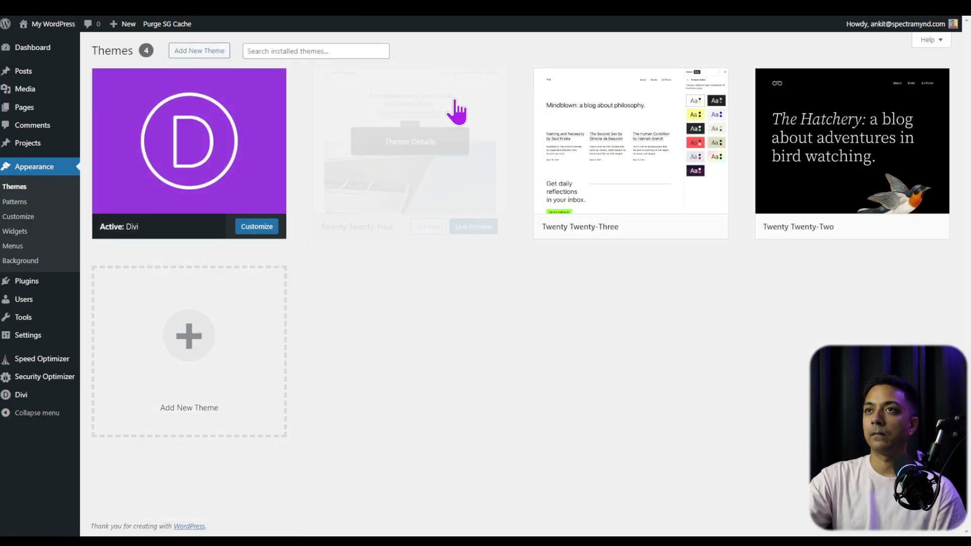
Delete the unused Twenty Twenty-Three and Twenty Twenty-Two themes, keeping only Divi installed.
click(418, 148)
click(545, 508)
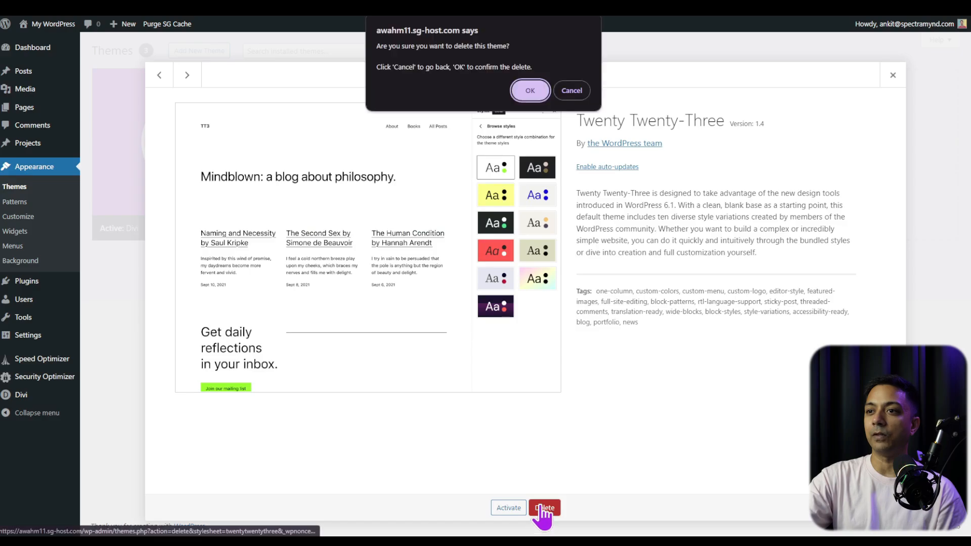
click(531, 92)
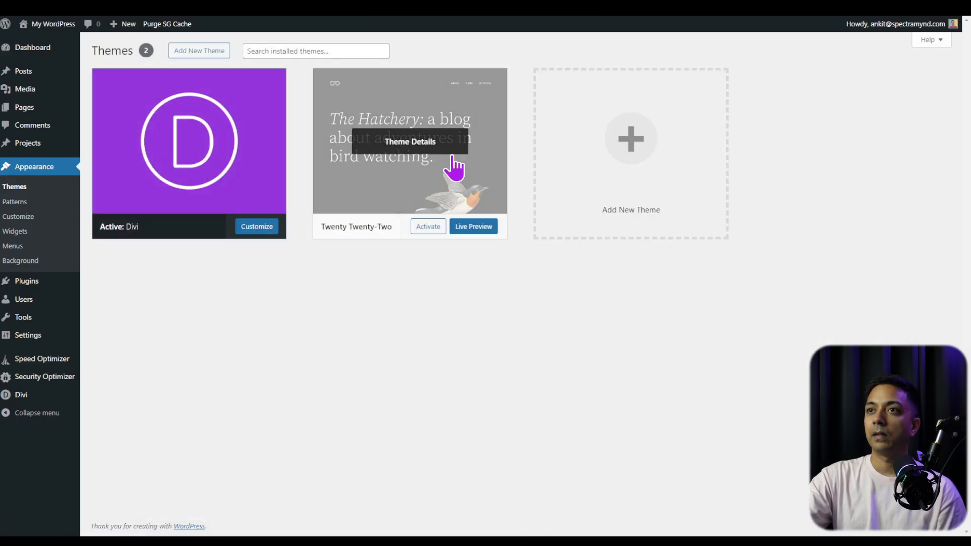
click(455, 169)
click(545, 508)
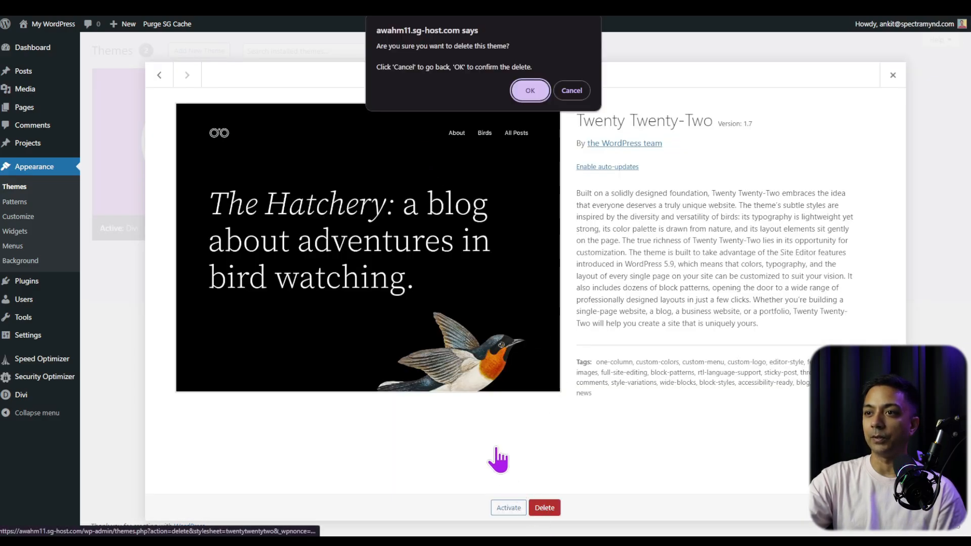
click(528, 91)
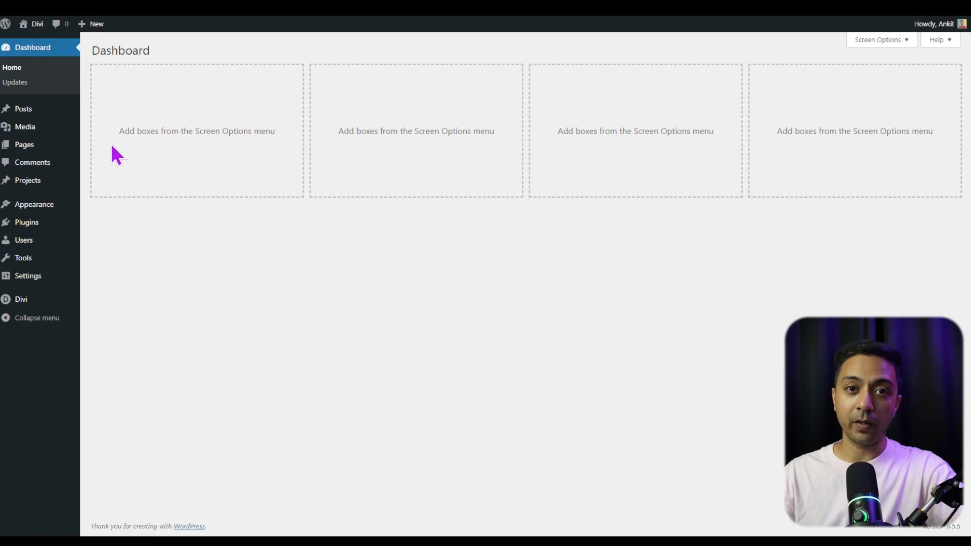
Move the default Sample Page of the site to the trash.
click(24, 145)
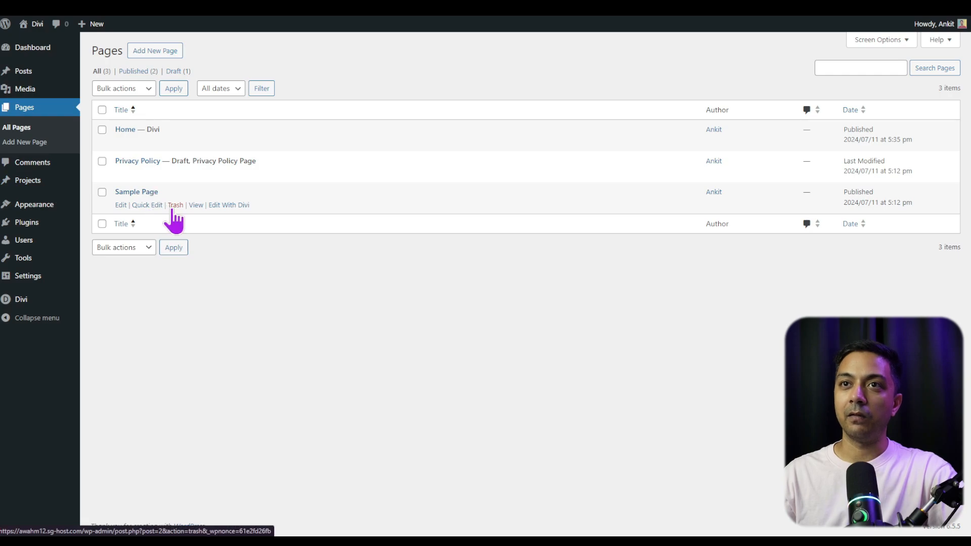
click(175, 205)
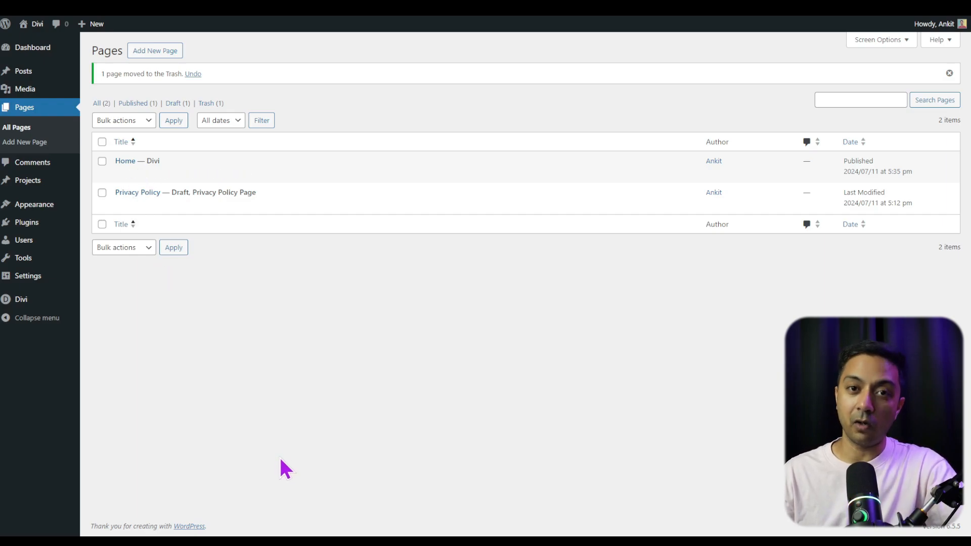
Create a new page titled "About Us" and publish it.
click(150, 56)
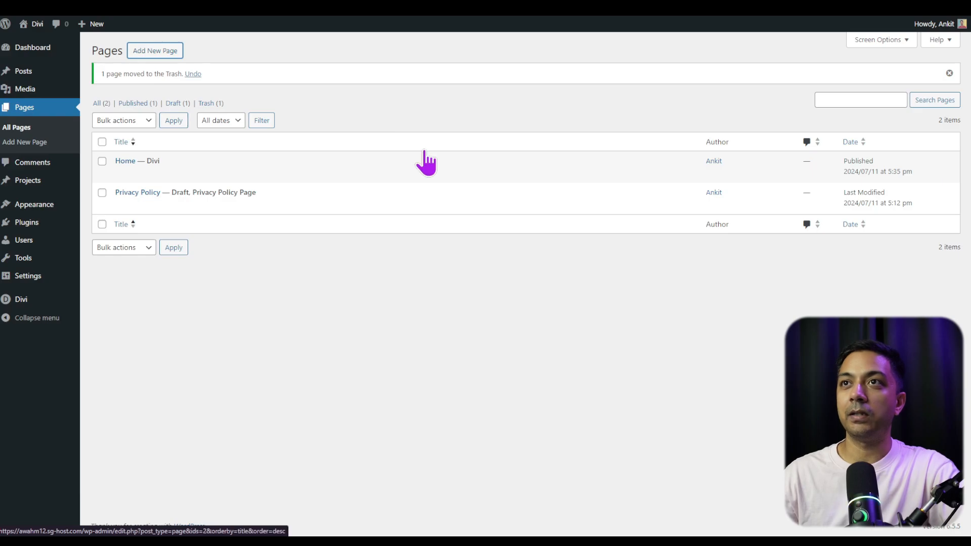
text(About6)
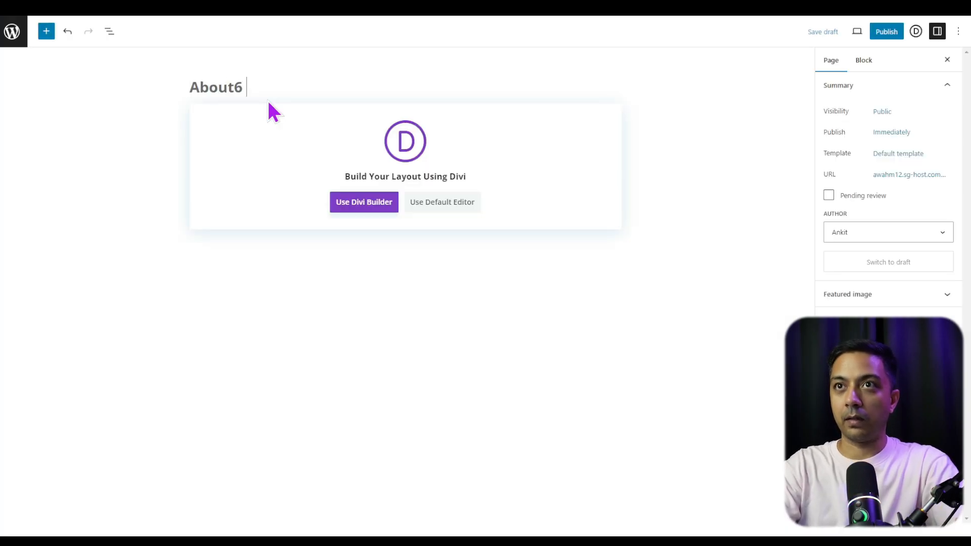
text(s)
click(887, 31)
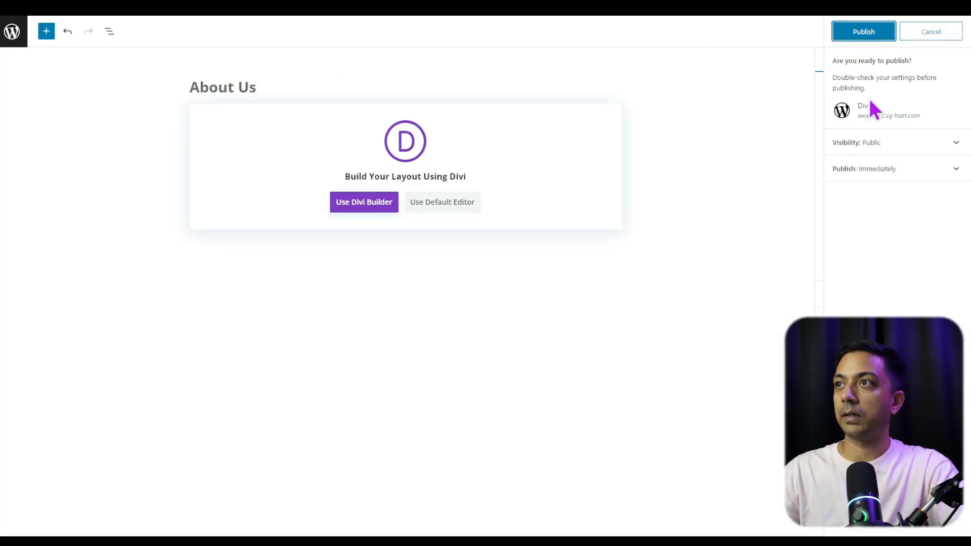
click(858, 31)
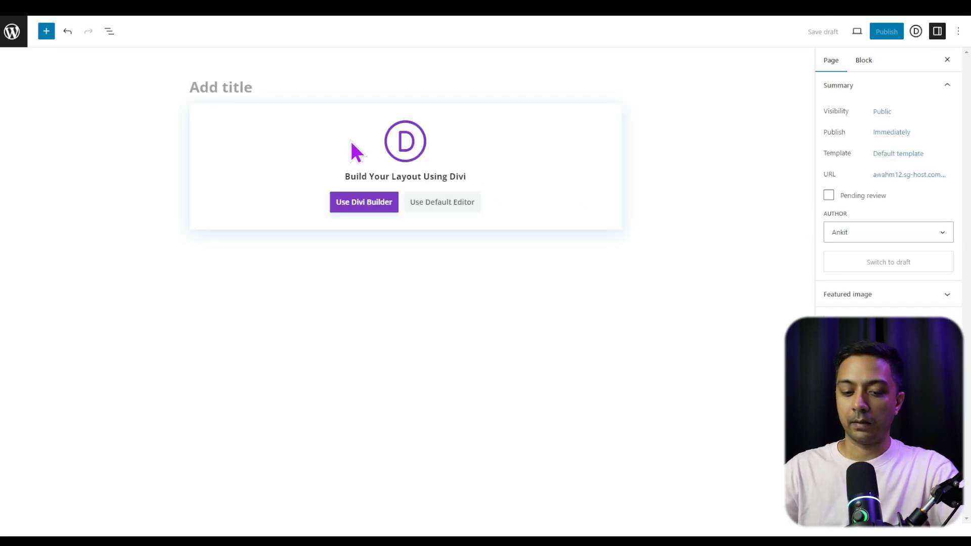
Create a new page titled "Contact us" and publish it.
text(Contact)
text(us)
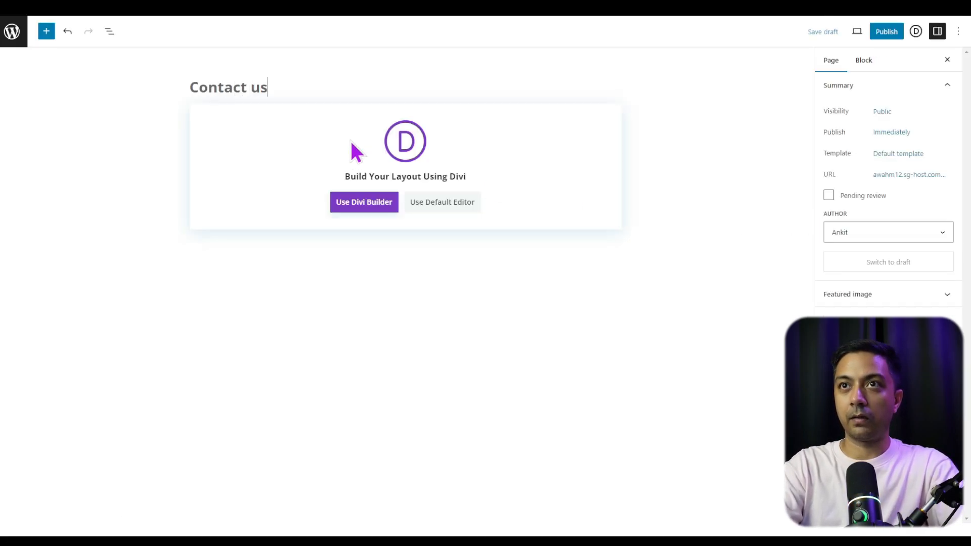
click(885, 31)
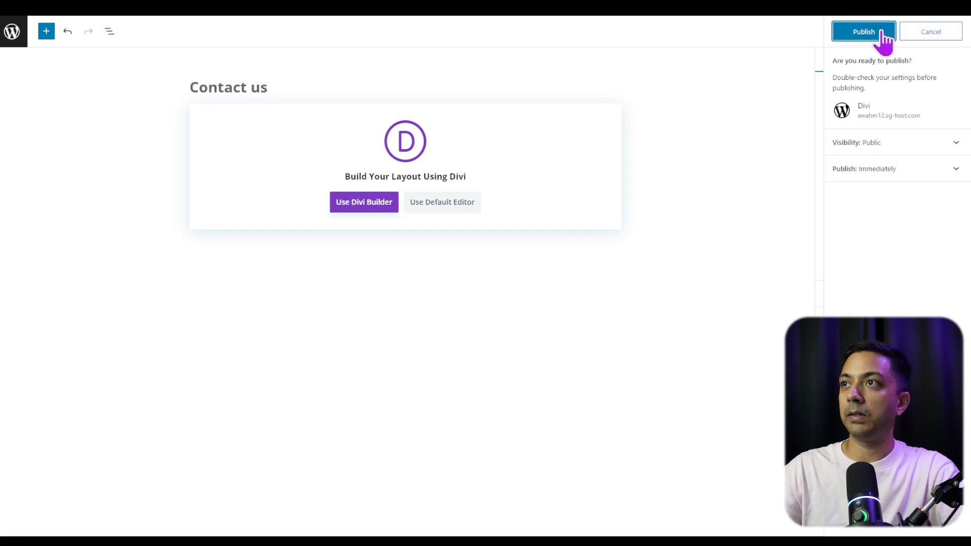
click(882, 31)
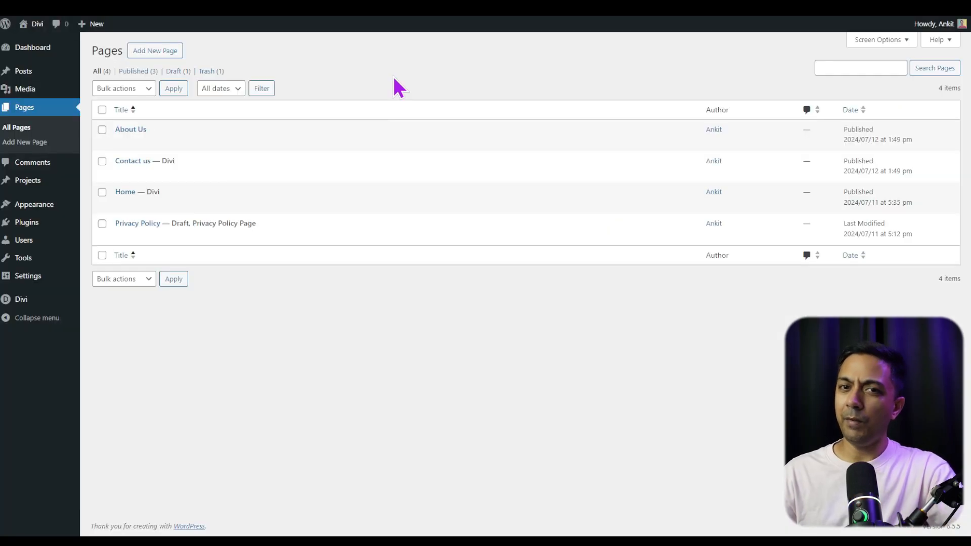
Create a new page titled "Blog", publish it and return to the list of pages.
click(173, 53)
text(Blog)
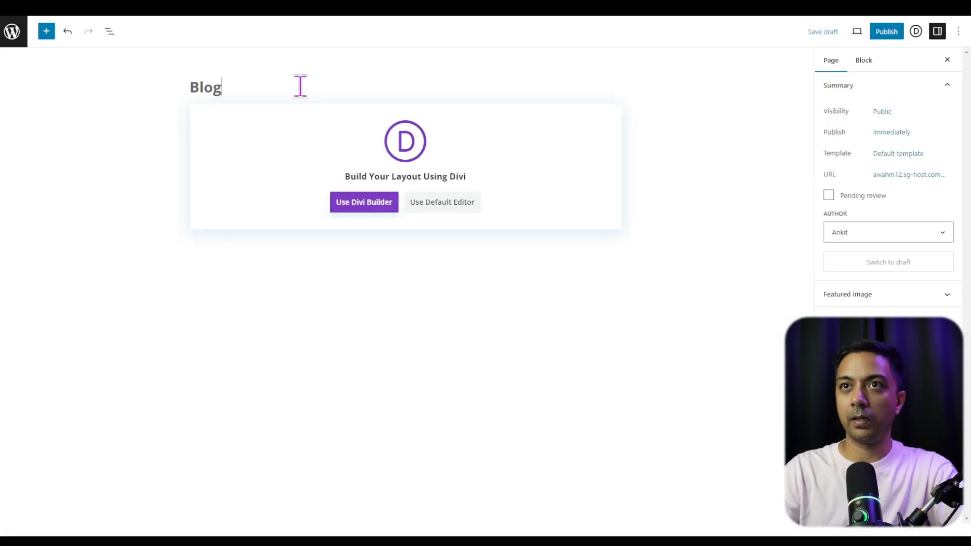
click(885, 33)
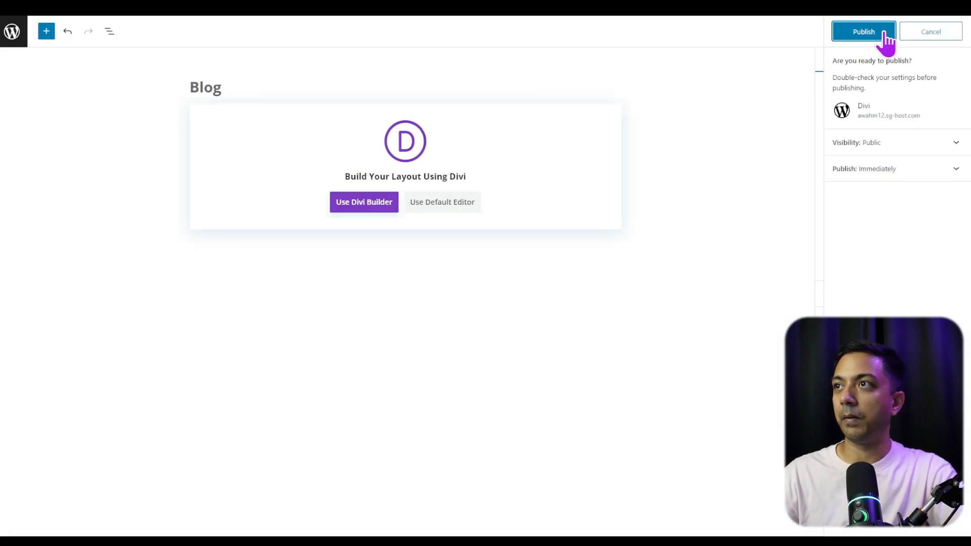
click(885, 33)
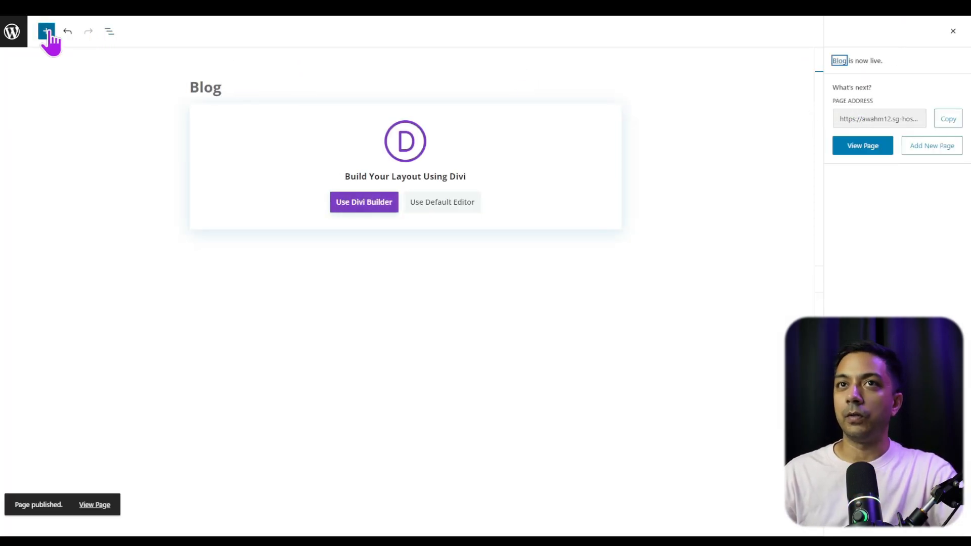
click(27, 31)
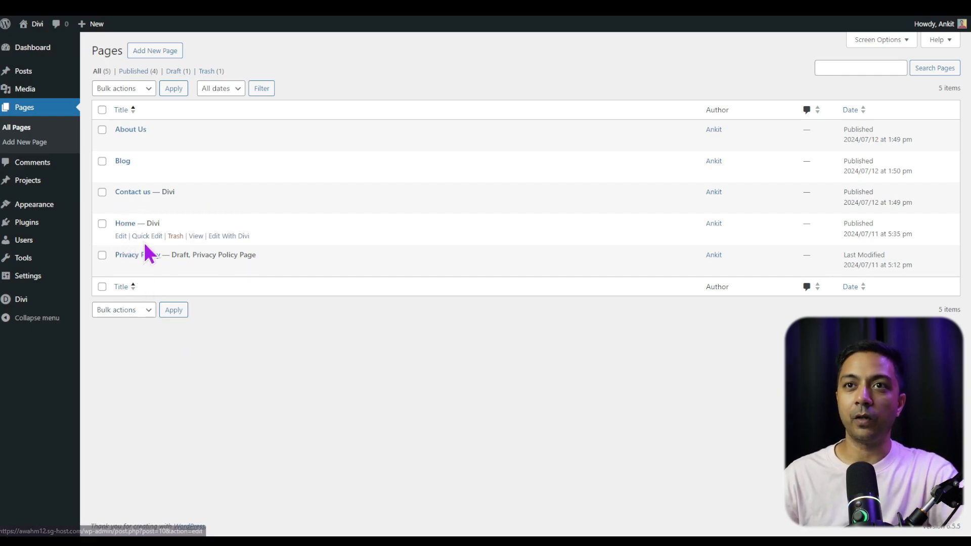
Quick-edit the page order, setting Home to 1 and About Us to 2, and update both pages.
click(146, 237)
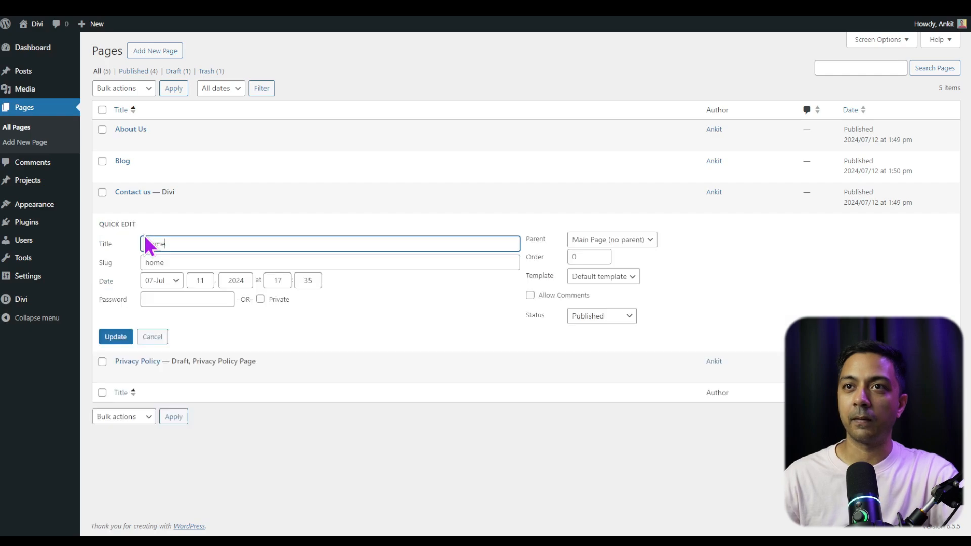
click(596, 256)
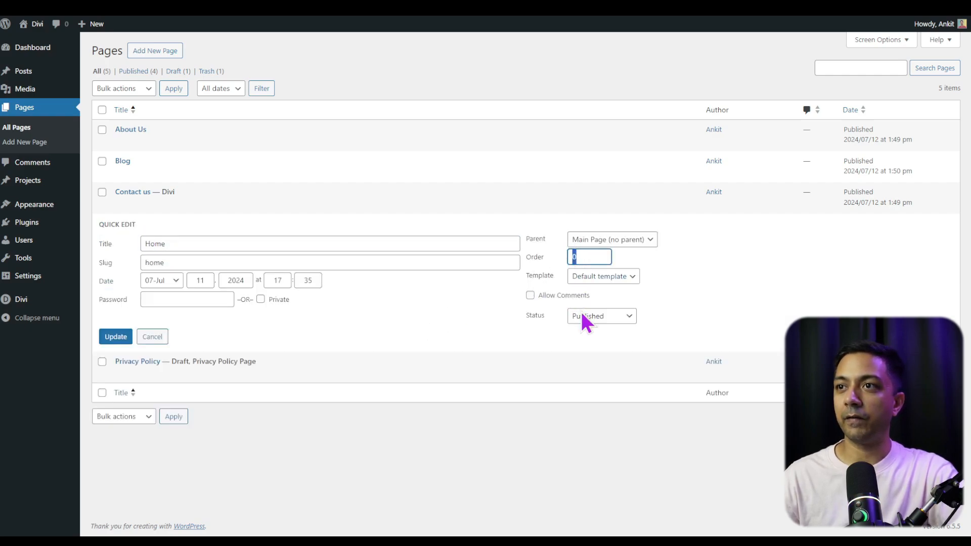
text(1)
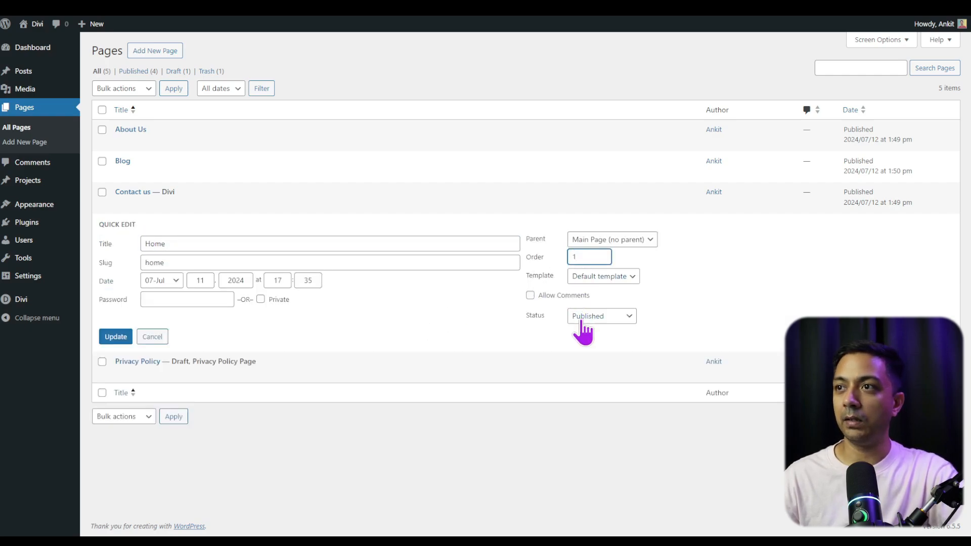
click(115, 336)
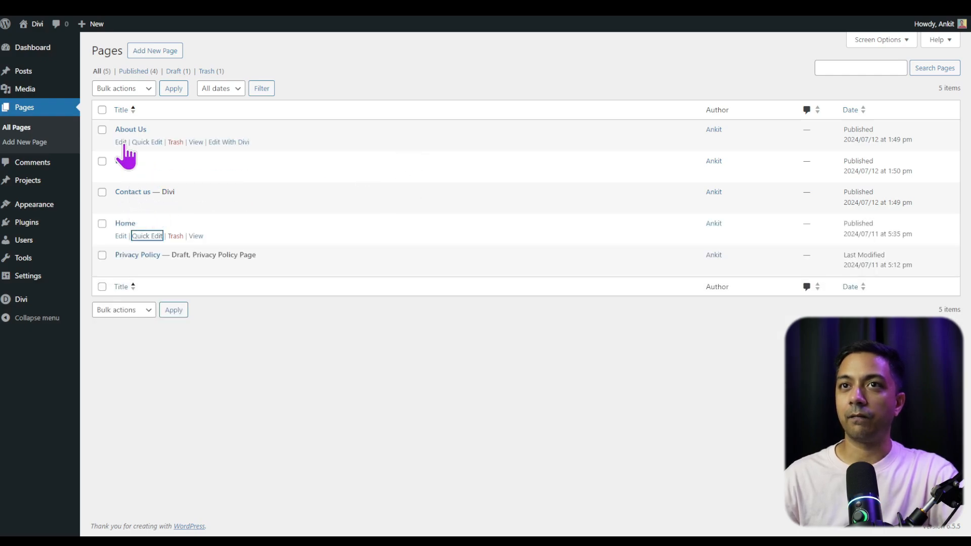
click(150, 143)
double_click(583, 163)
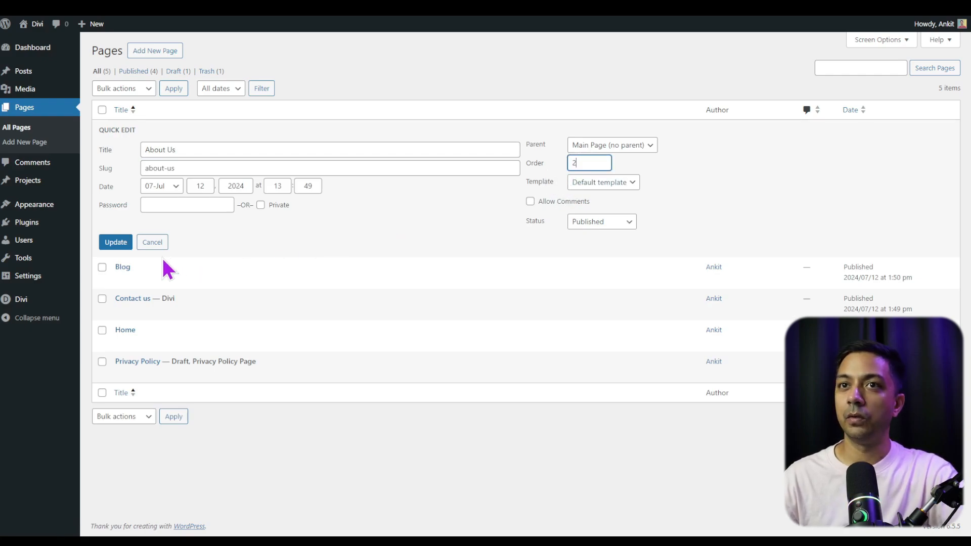
click(107, 243)
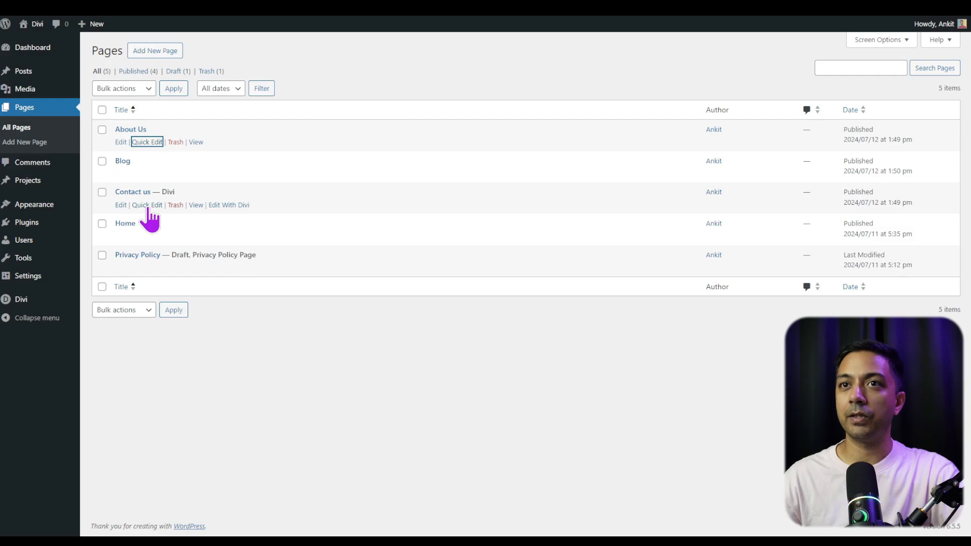
Quick-edit the page order, setting Contact us to 3 and Blog to 4, and update both pages.
click(148, 205)
double_click(572, 226)
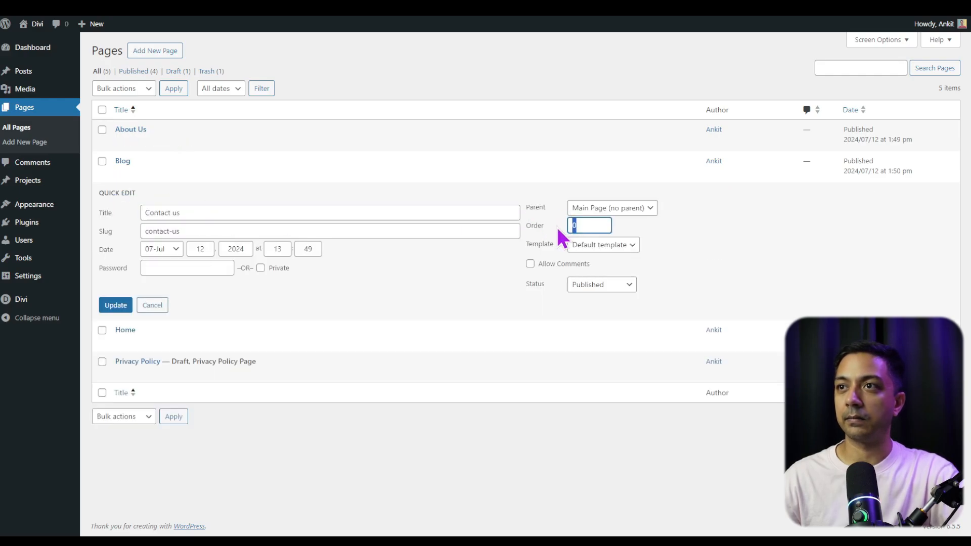
text(3)
click(115, 306)
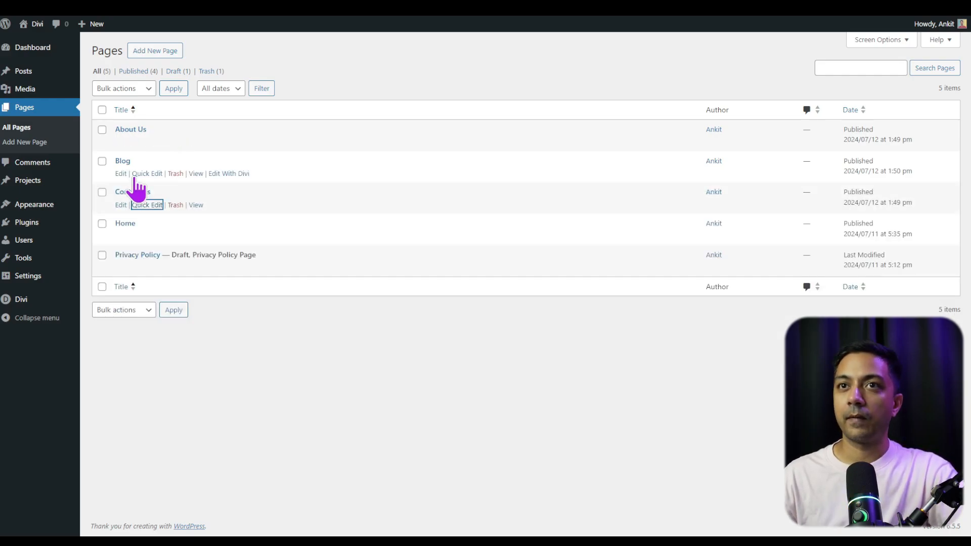
click(147, 173)
double_click(575, 195)
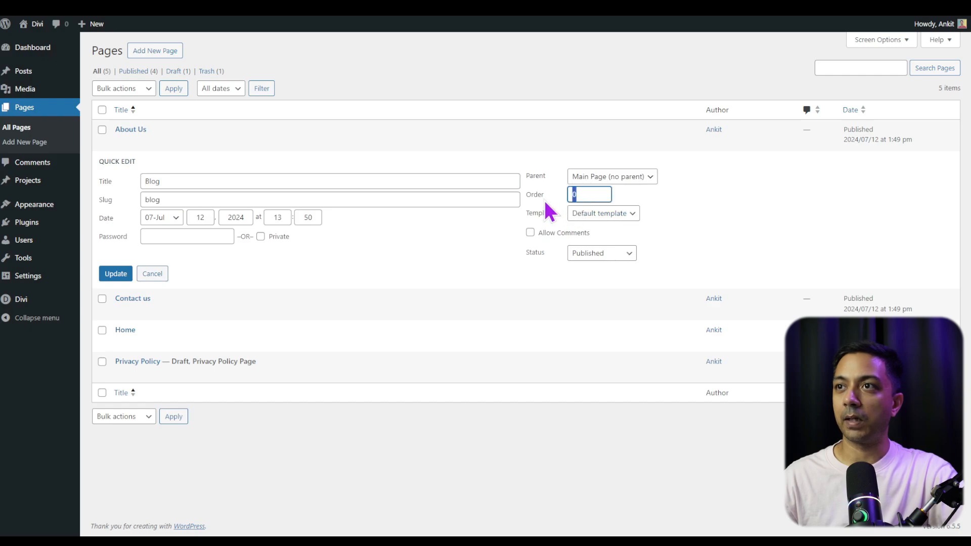
text(4)
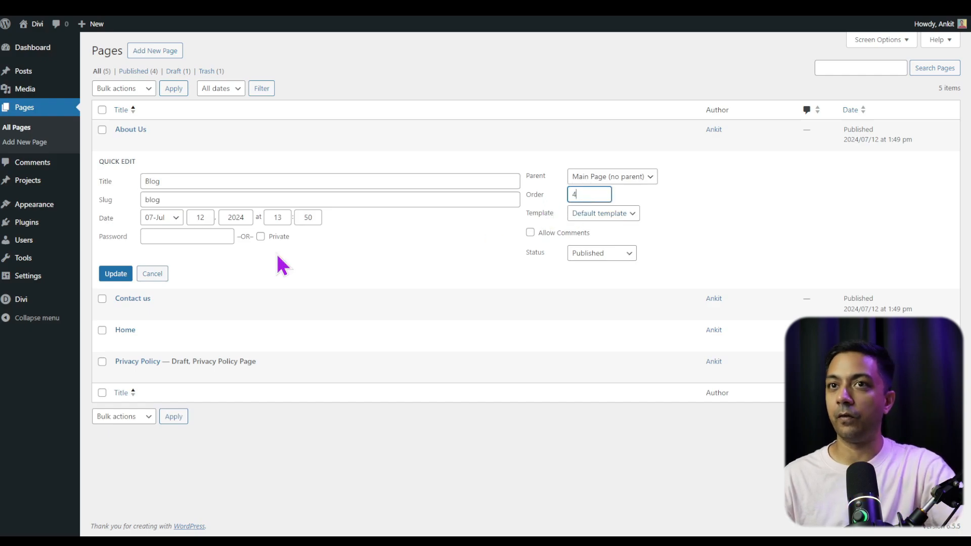
click(101, 279)
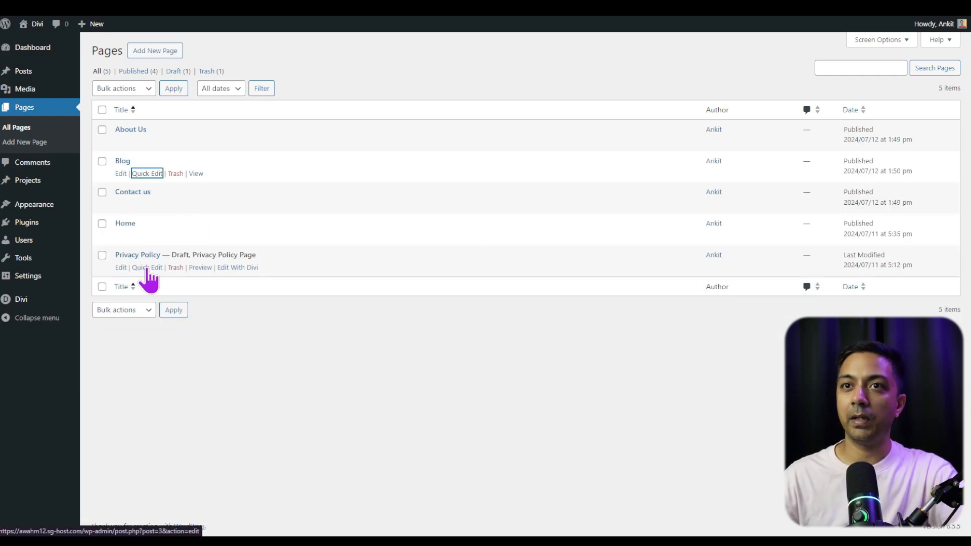
Set the Privacy Policy page's order to 10, update it and reload the list of pages.
click(146, 268)
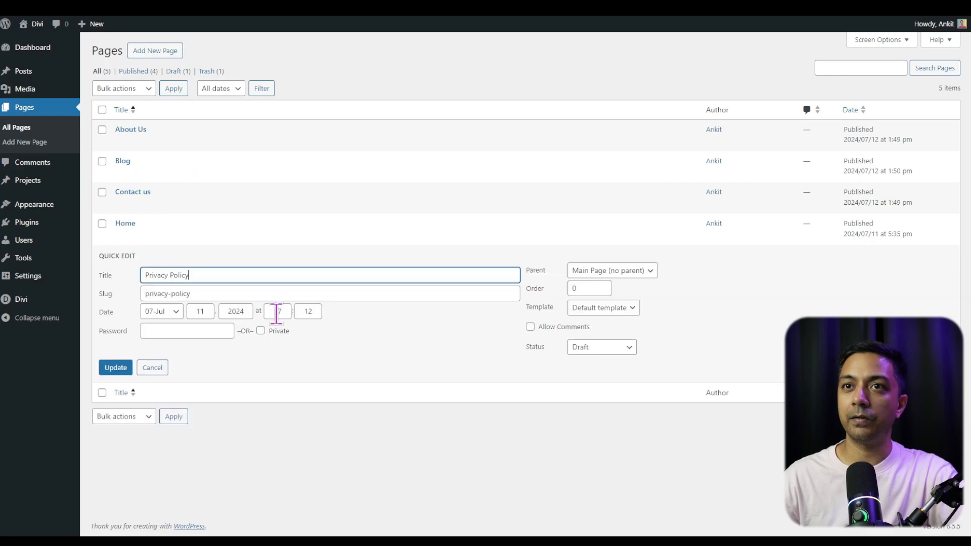
double_click(596, 288)
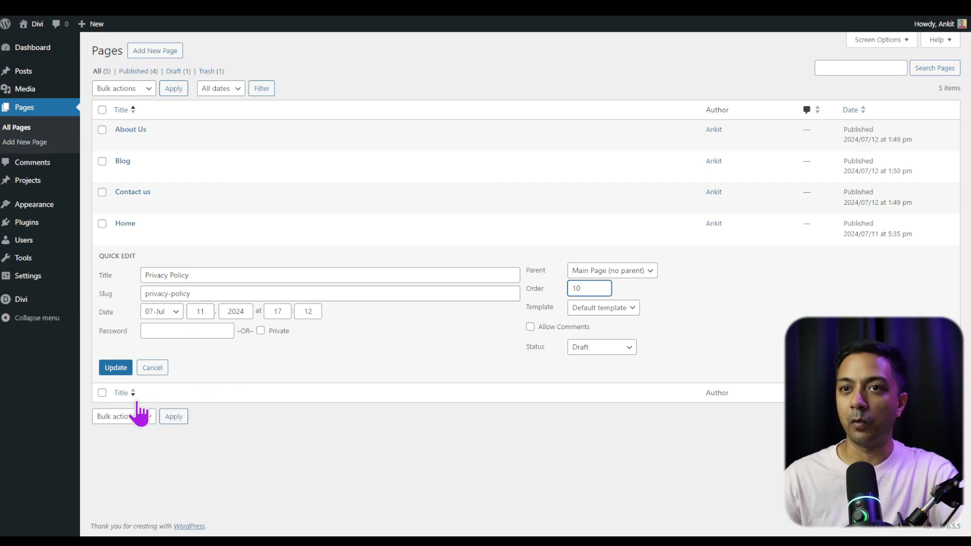
click(116, 371)
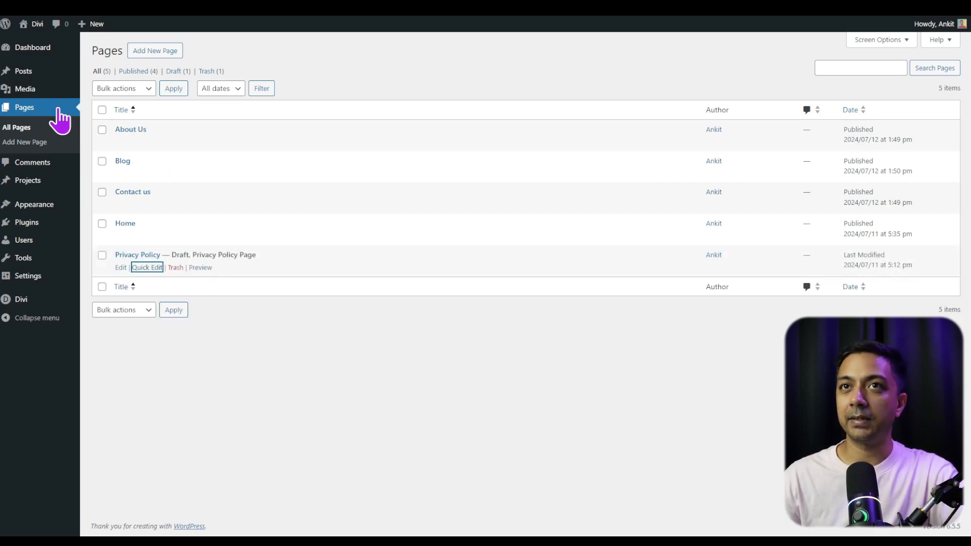
click(44, 3)
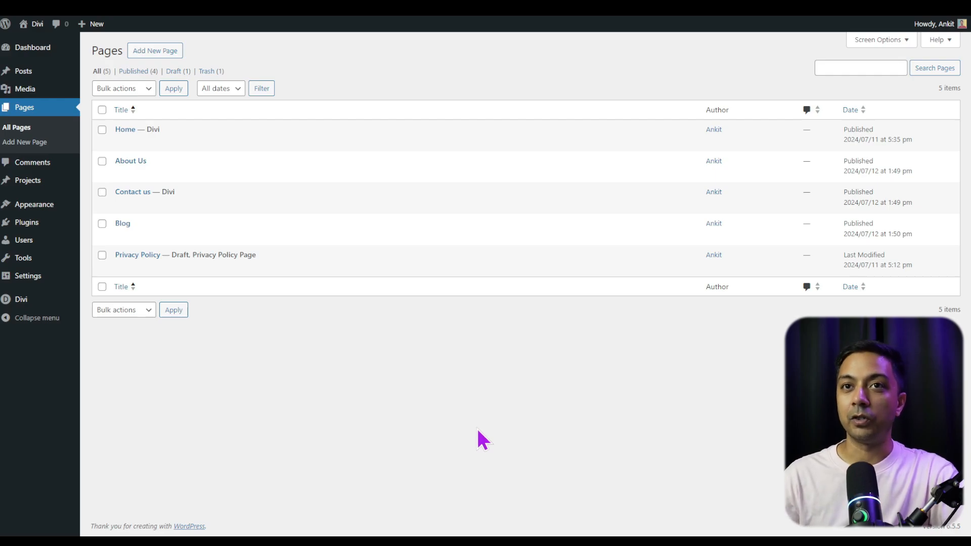
Create a navigation menu named "Top Menu" assigned to the Primary Menu display location.
mouse_move(43, 210)
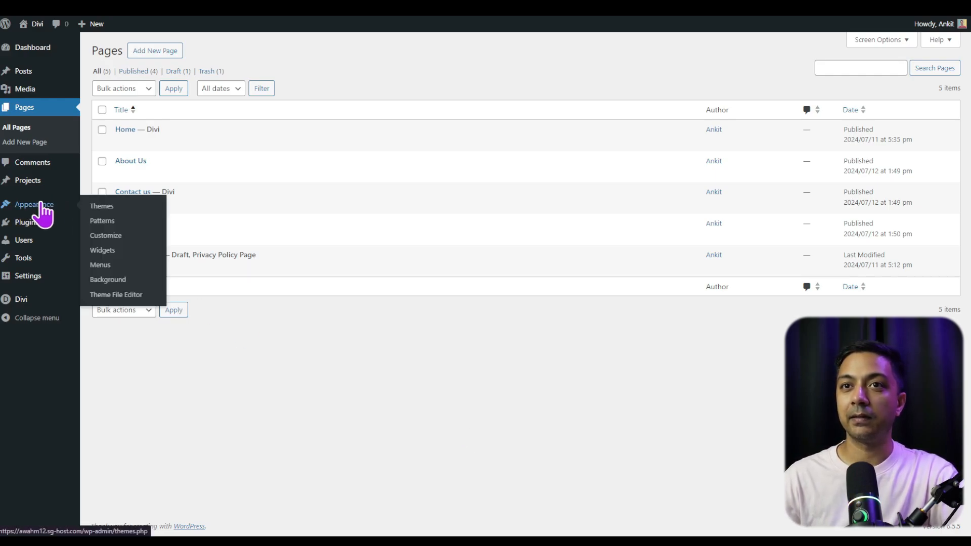
click(100, 265)
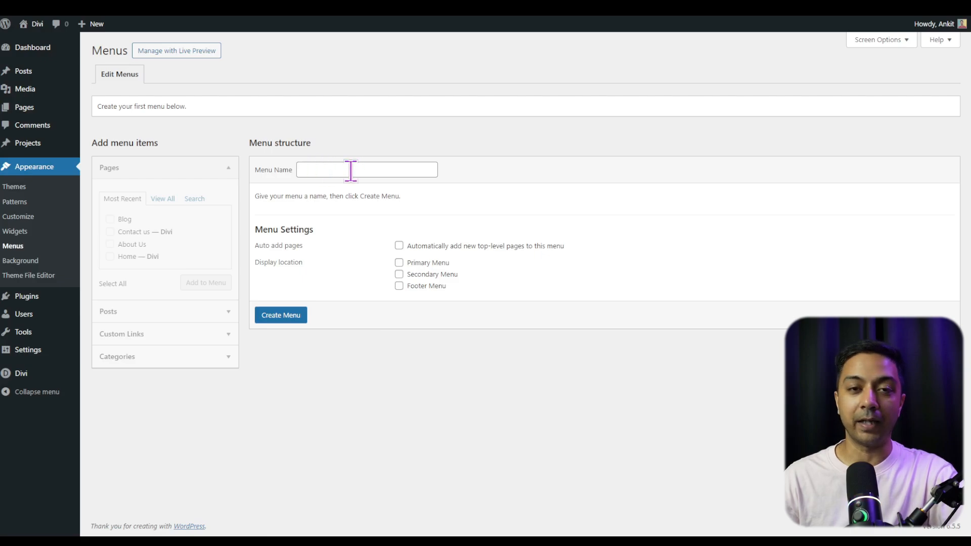
click(351, 171)
text(Top Menu)
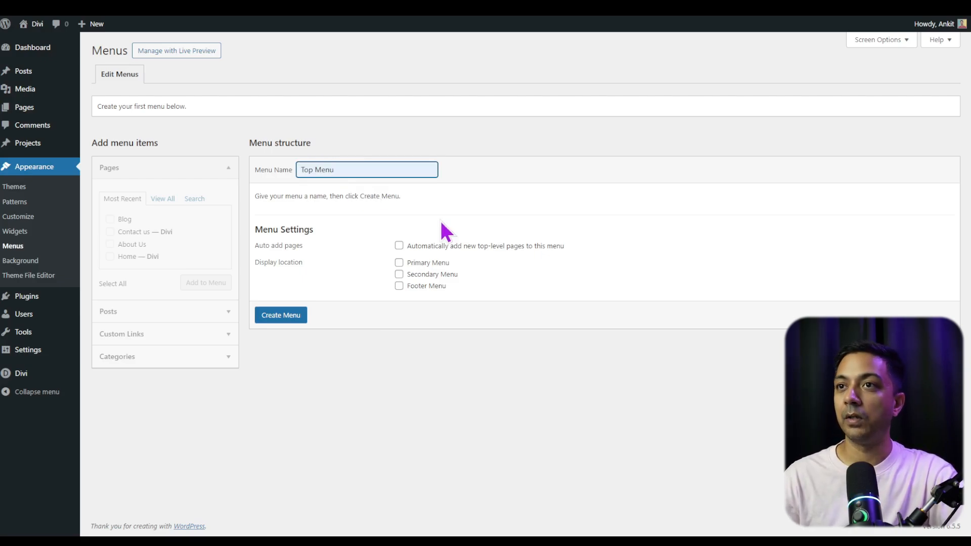
click(399, 263)
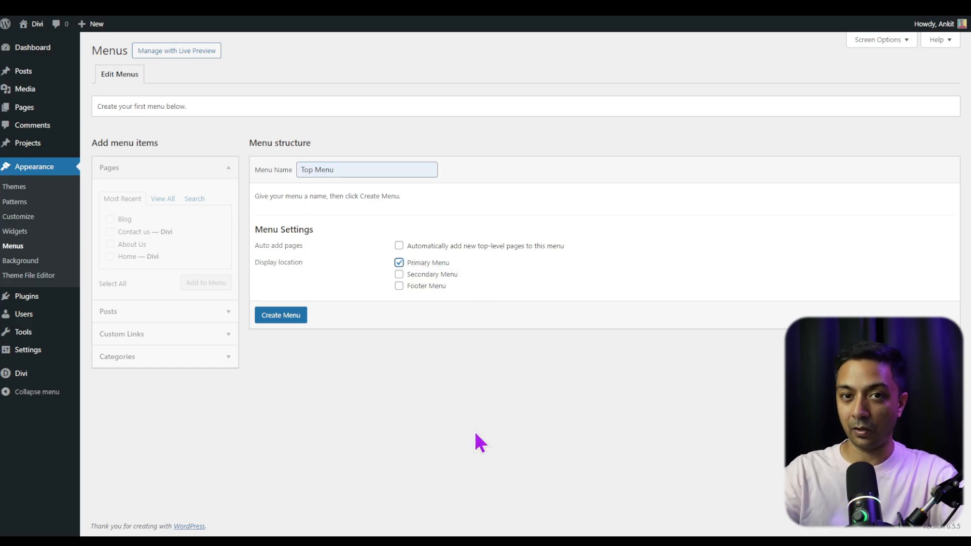
click(292, 320)
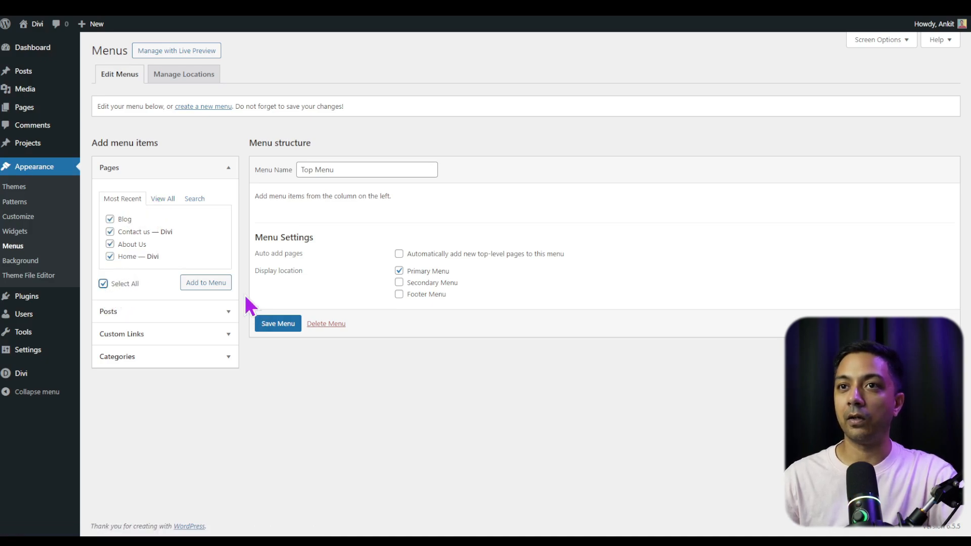
Add the four recent pages to Top Menu in the order Home, About Us, Contact us, Blog, and save the menu.
click(206, 283)
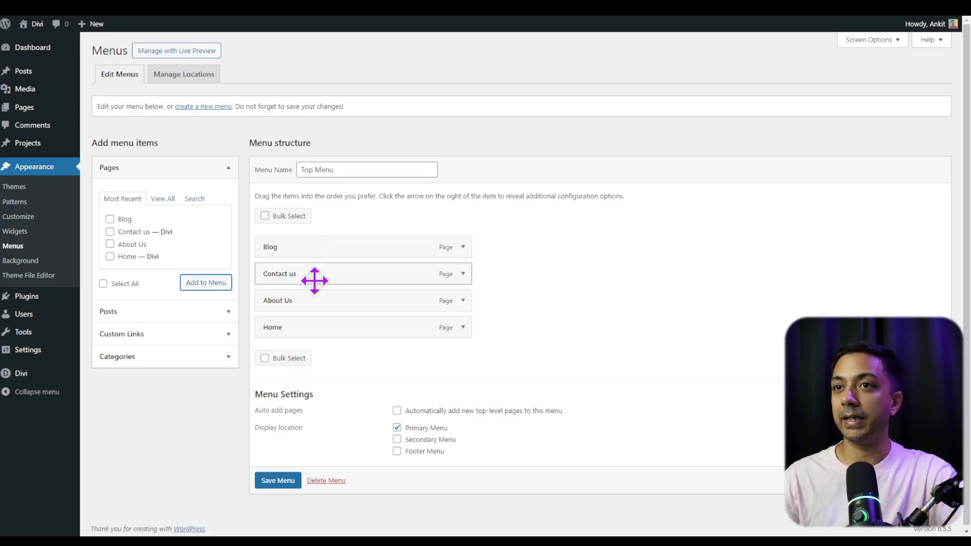
drag(284, 336, 272, 235)
drag(271, 330, 266, 275)
drag(282, 321, 268, 297)
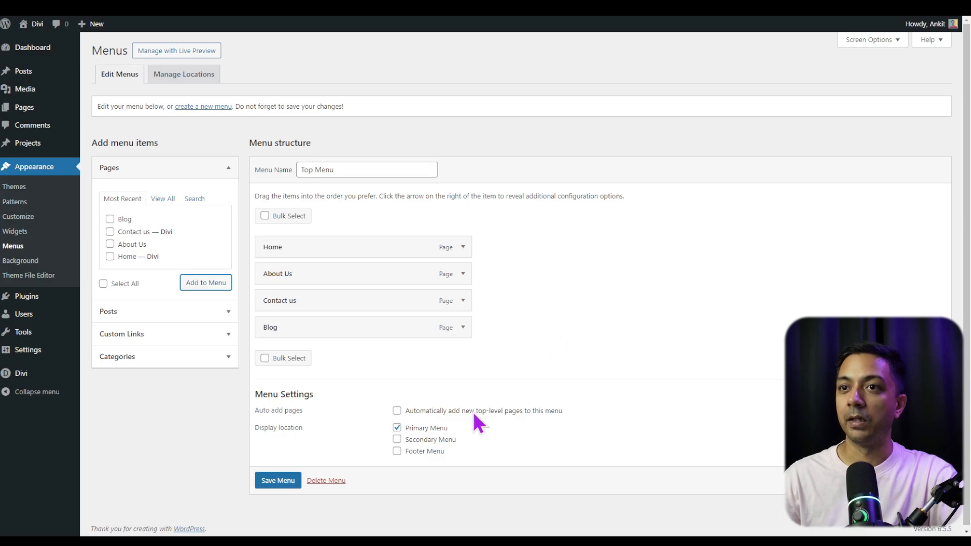
click(268, 483)
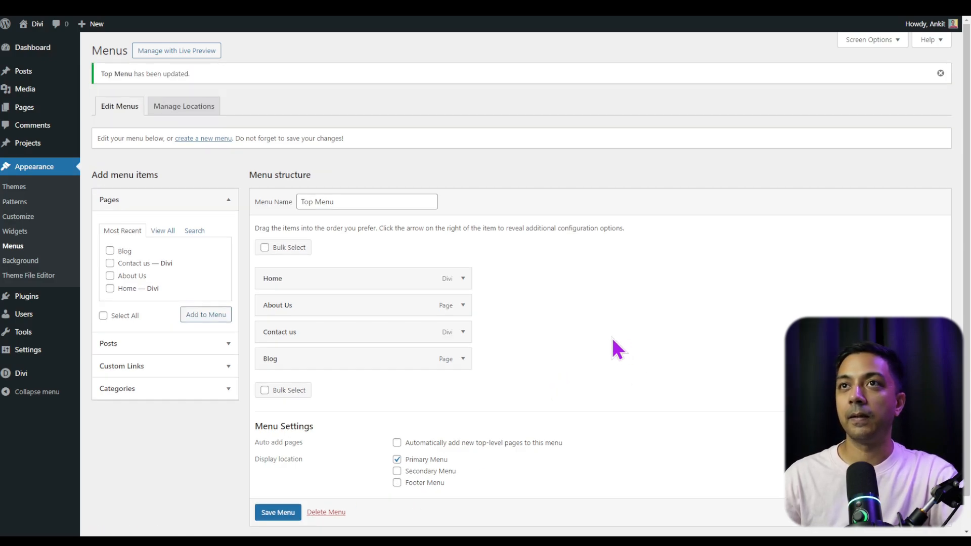
Open the live site in a new tab to check the navigation menu.
mouse_move(32, 25)
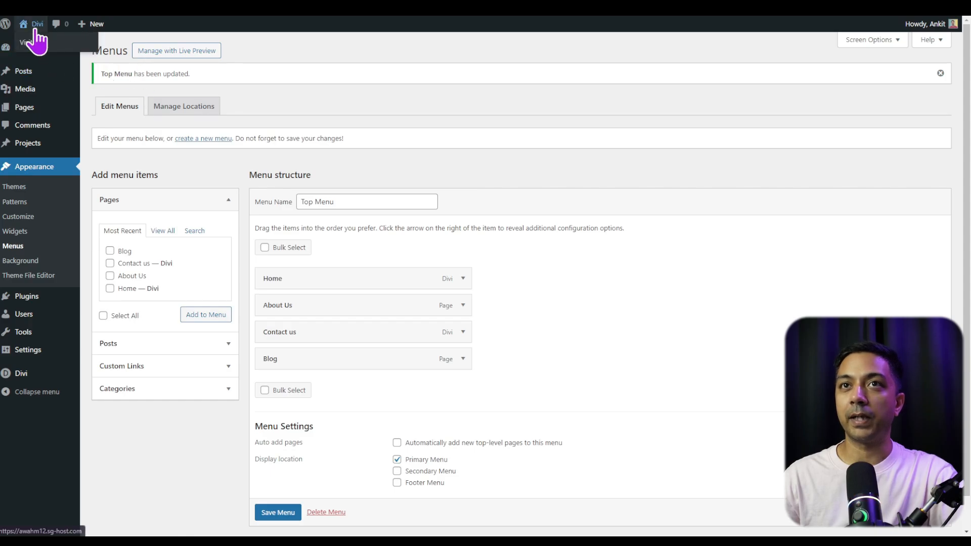
right_click(35, 45)
click(48, 56)
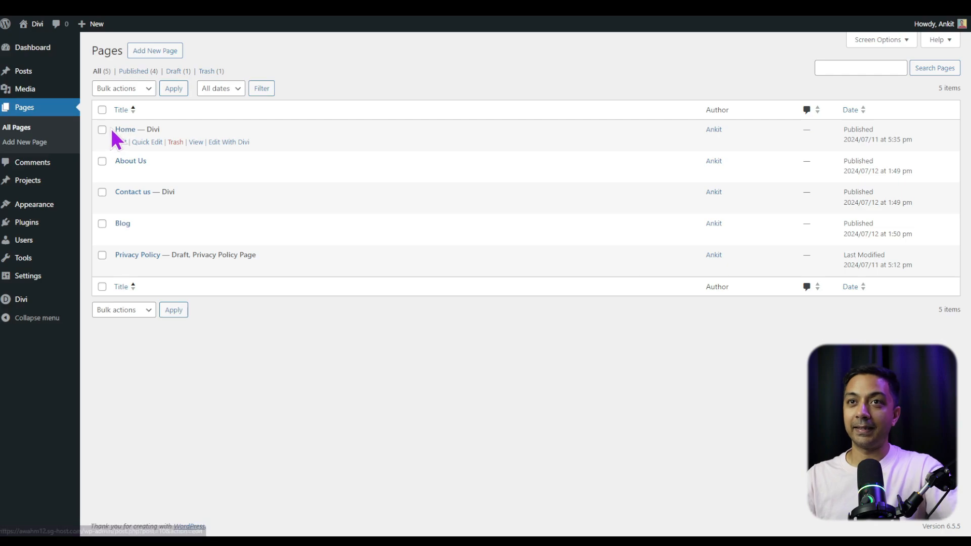
Set the homepage to display a static page, choose Home as the homepage in the Reading settings, and save the changes.
drag(114, 131, 138, 128)
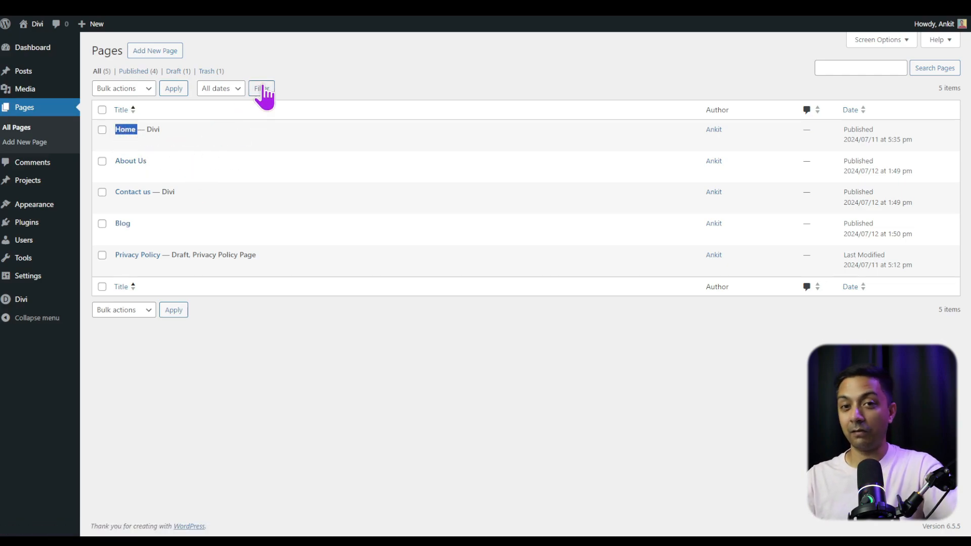
click(378, 381)
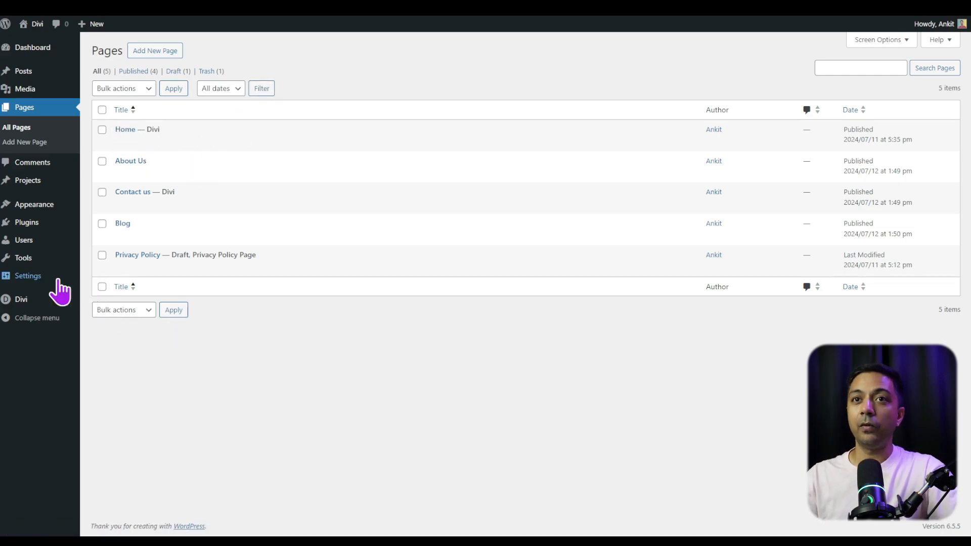
mouse_move(35, 279)
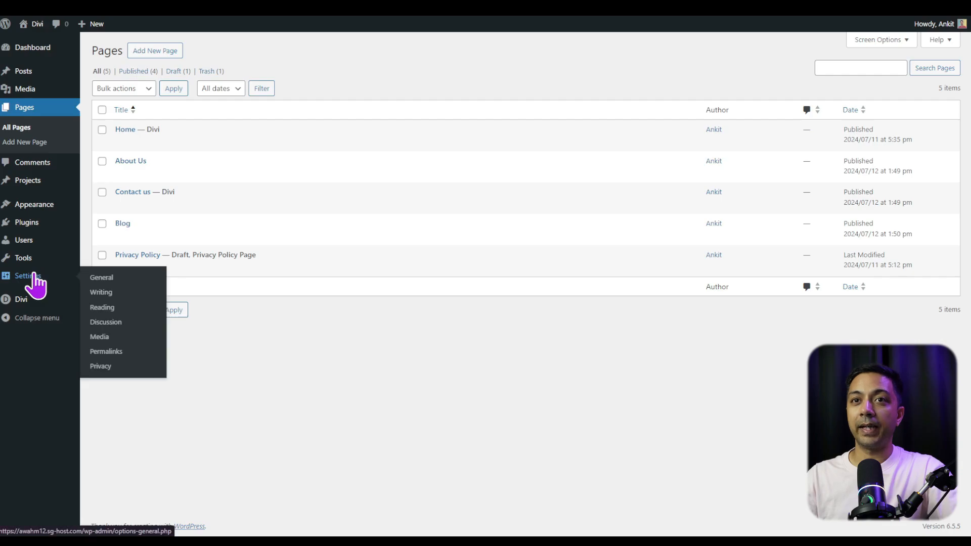
click(103, 309)
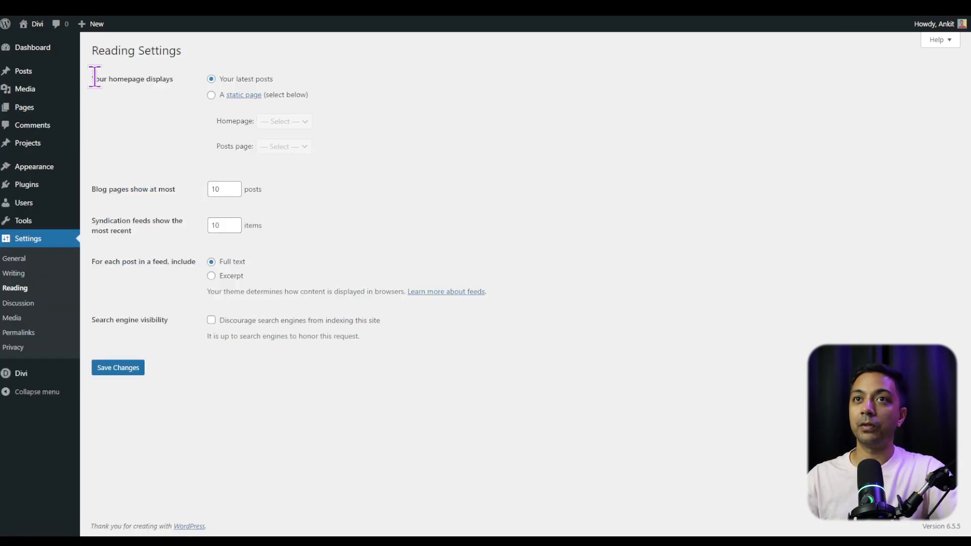
drag(92, 77, 176, 84)
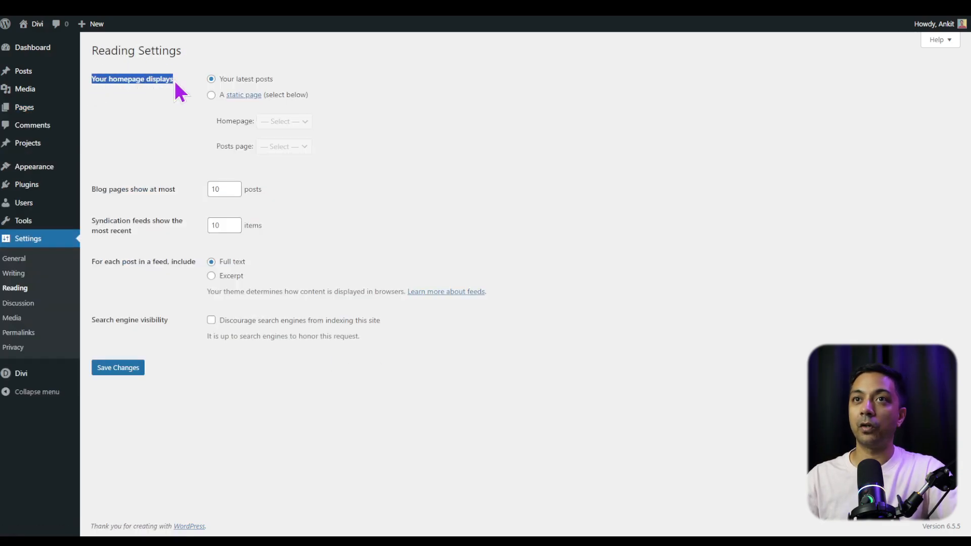
click(211, 95)
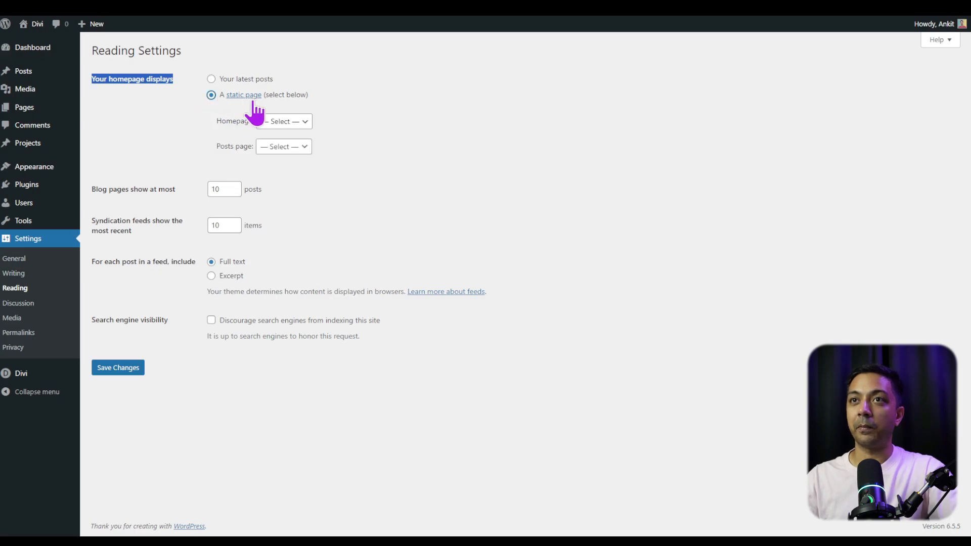
click(304, 124)
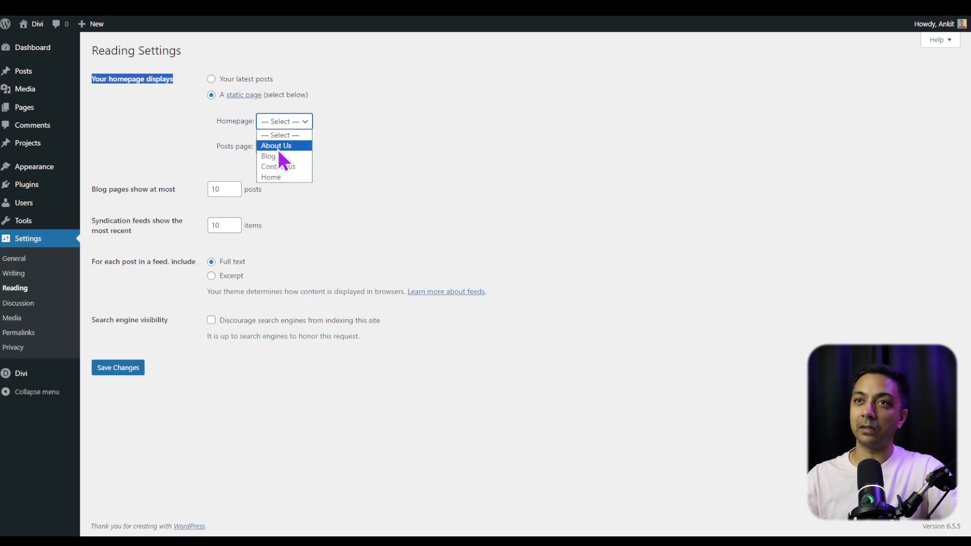
click(298, 179)
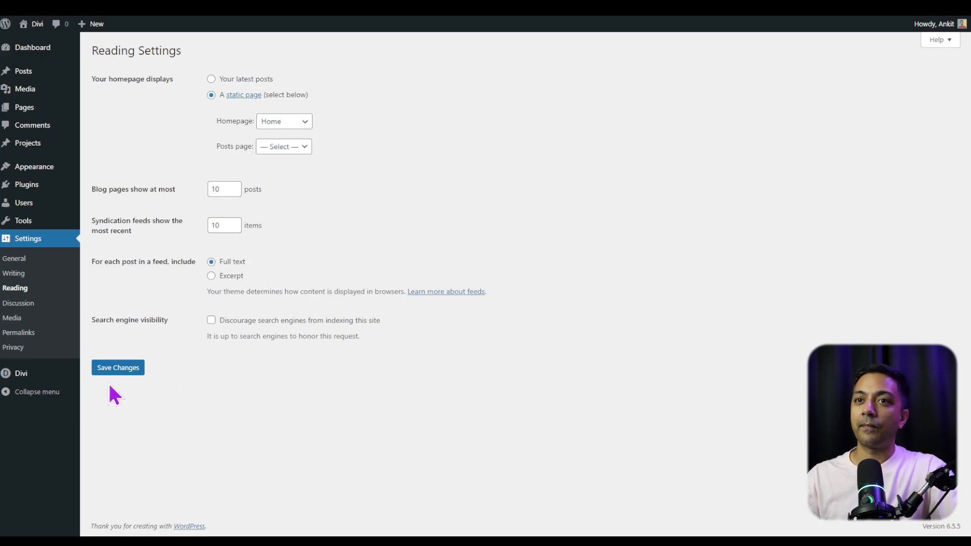
click(101, 371)
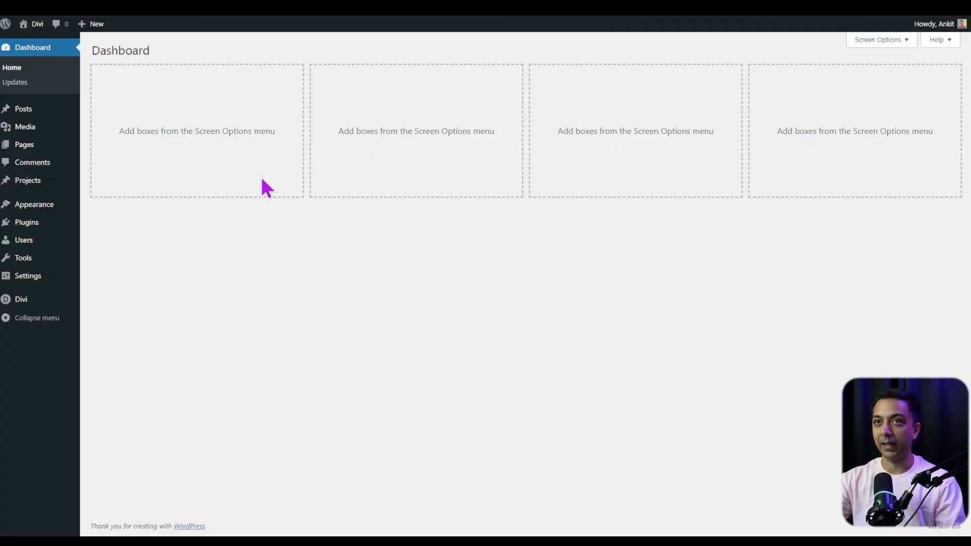
Edit the Home page with the Divi Builder and choose to start from a premade layout.
mouse_move(23, 145)
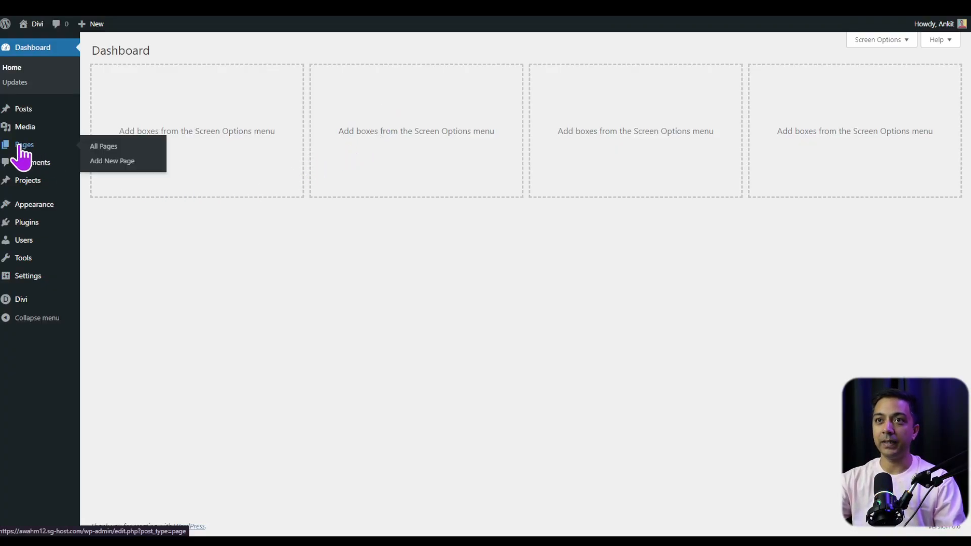
click(124, 150)
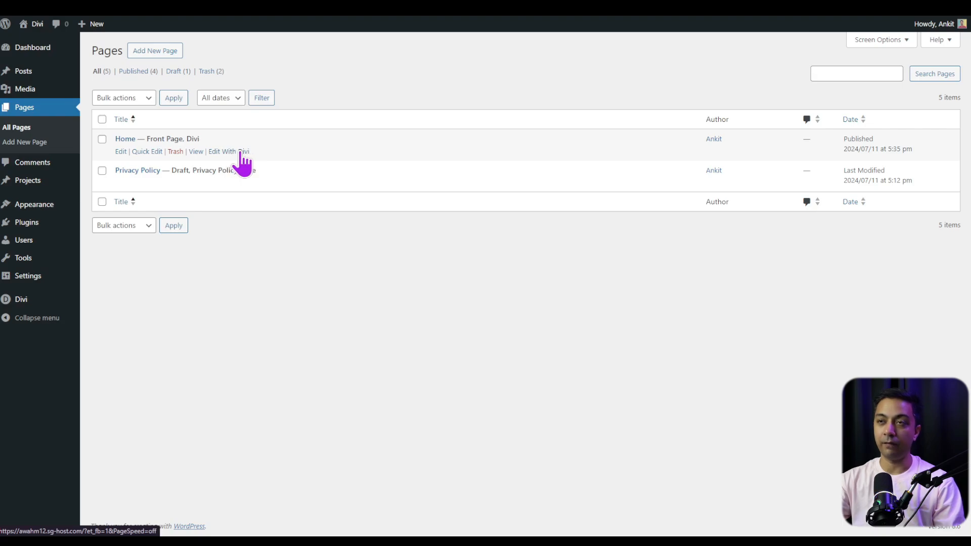
click(119, 153)
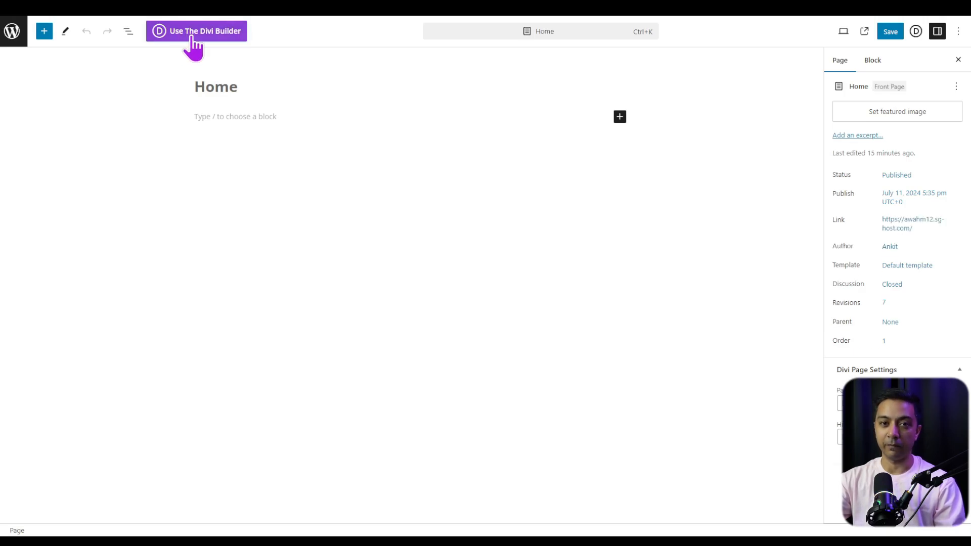
click(193, 34)
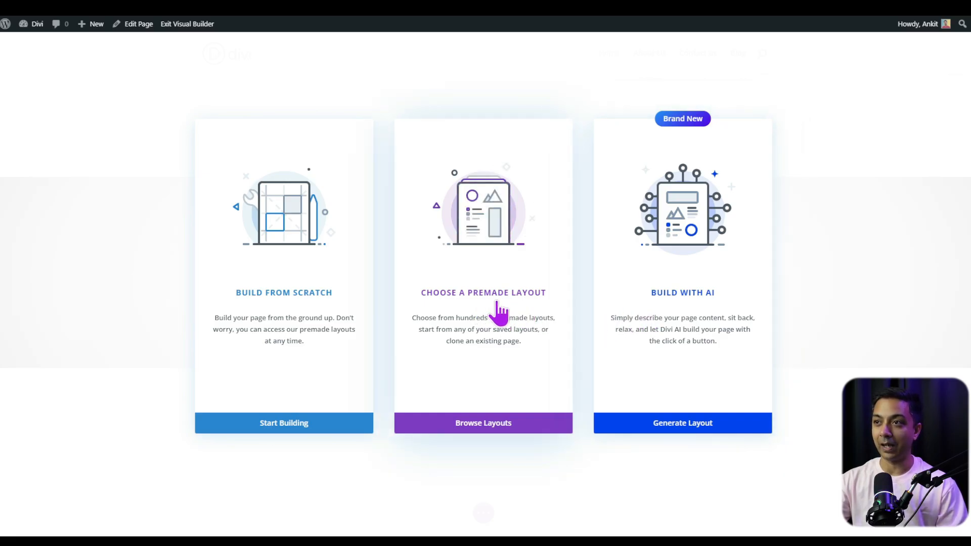
click(482, 431)
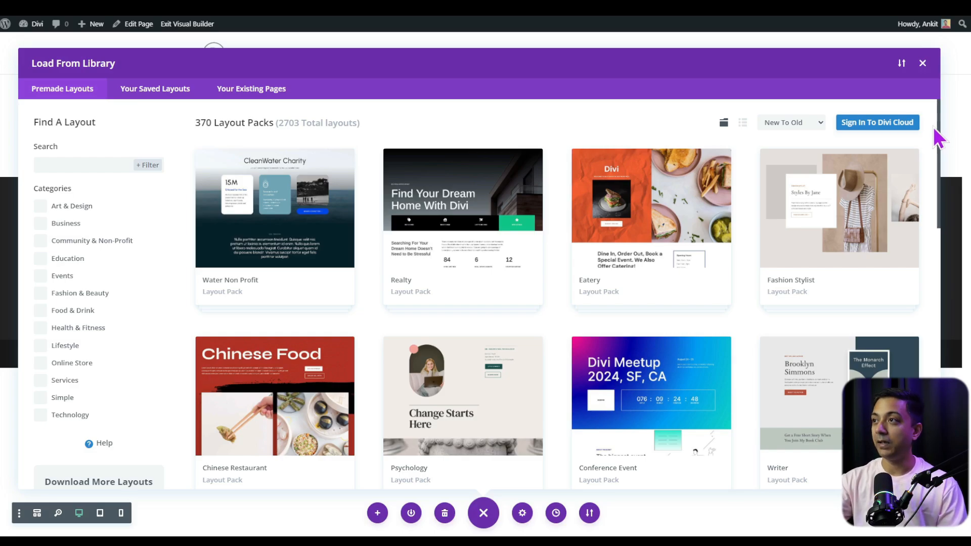
Search the premade layouts for "marketing" and open the details of the Marketing Home Page layout.
drag(934, 126, 939, 376)
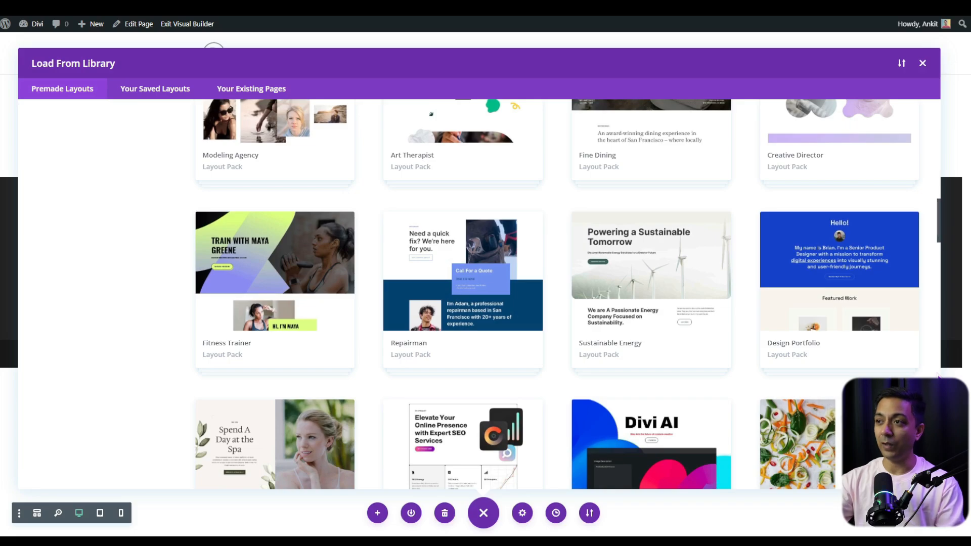
scroll(748, 297, up, 10)
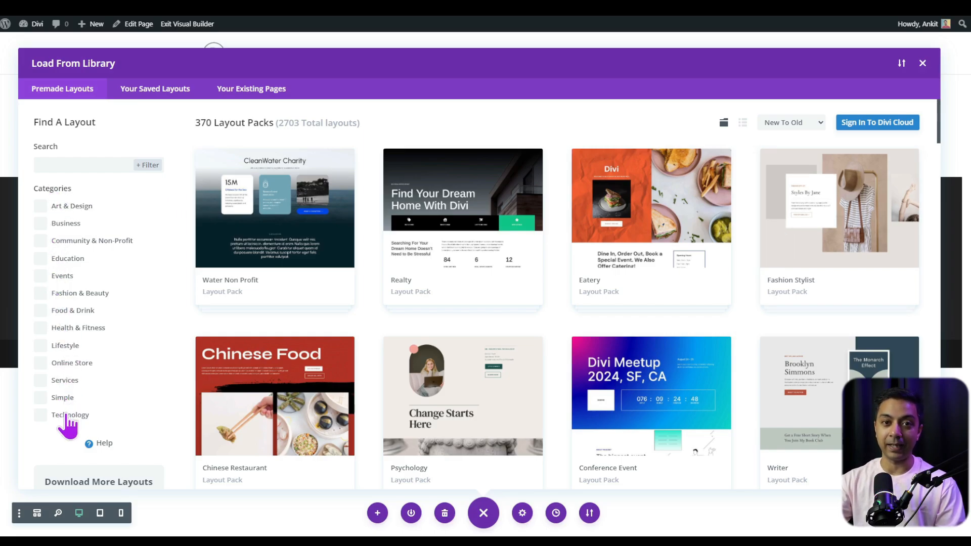
click(96, 164)
text(marketing)
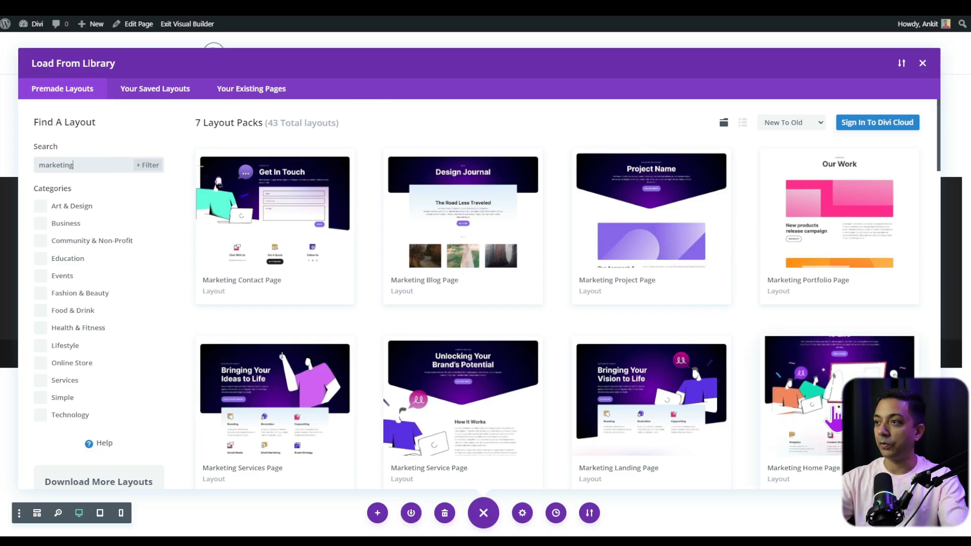
click(833, 417)
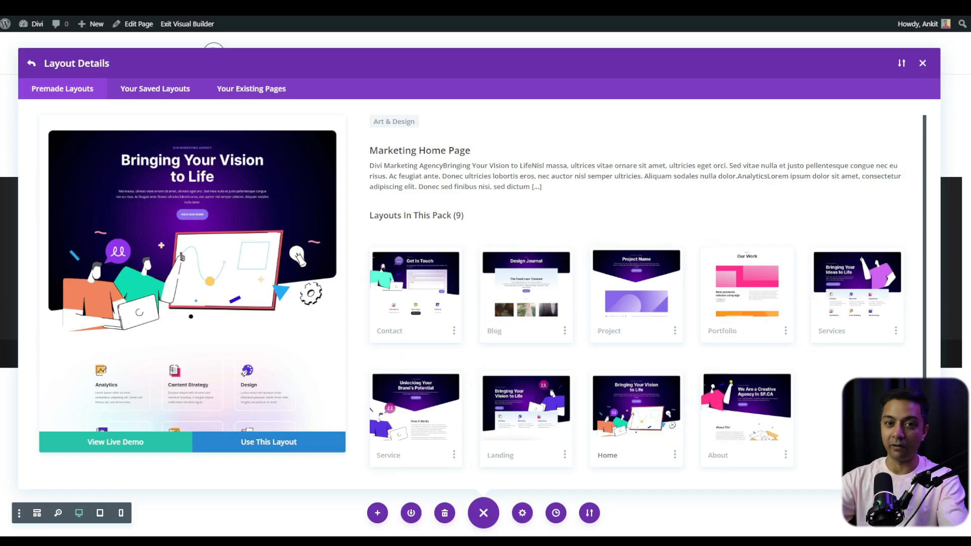
Examine the Marketing Home Page layout in its preview and live demo down to the footer, and close the demo.
scroll(224, 220, down, 10)
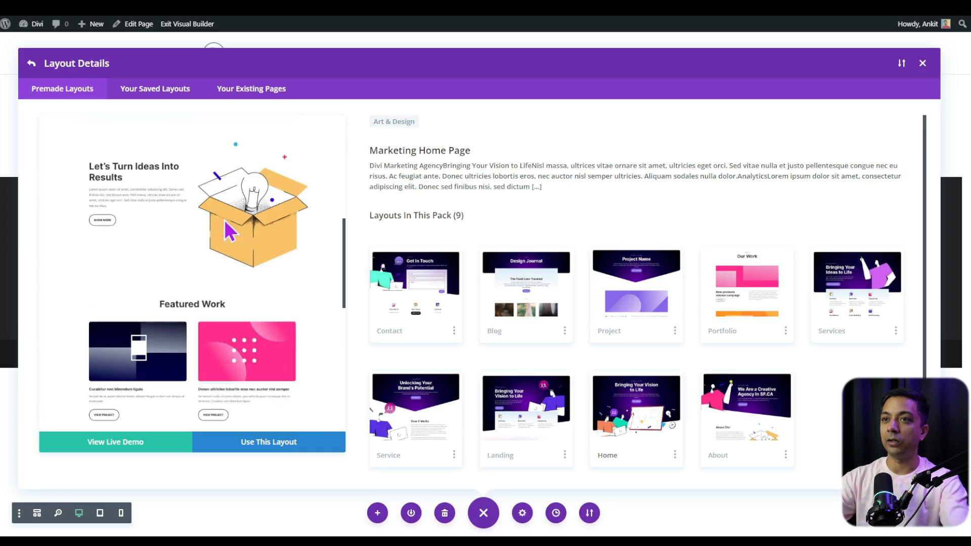
scroll(225, 220, down, 3)
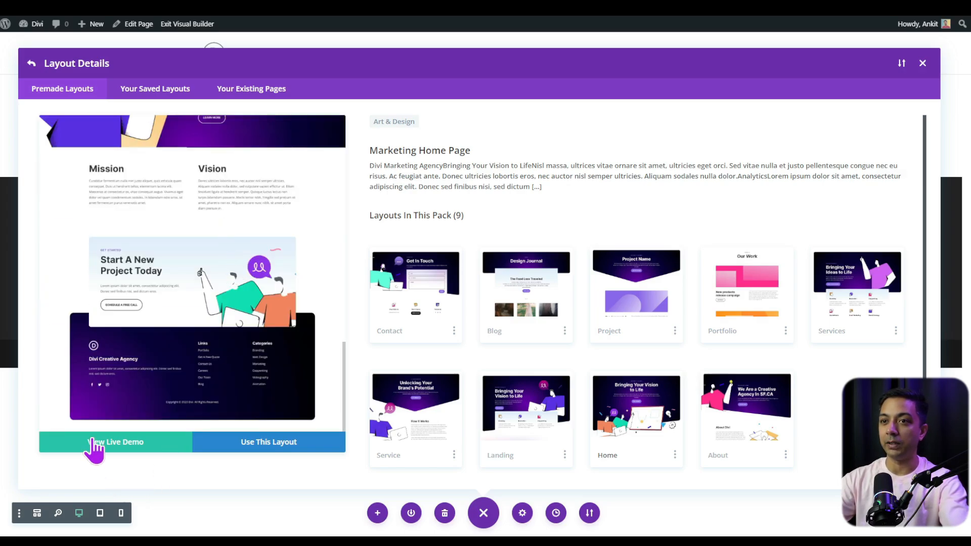
click(108, 445)
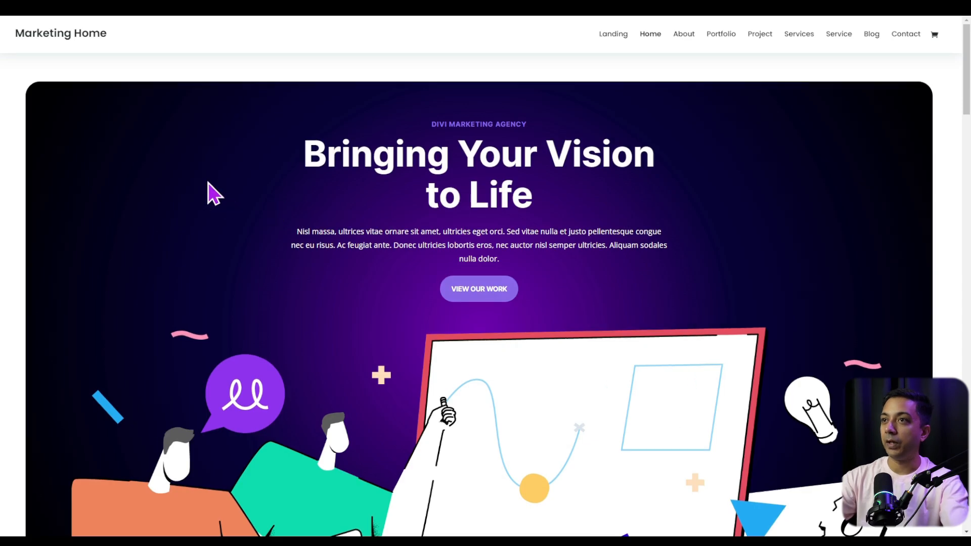
scroll(494, 337, down, 15)
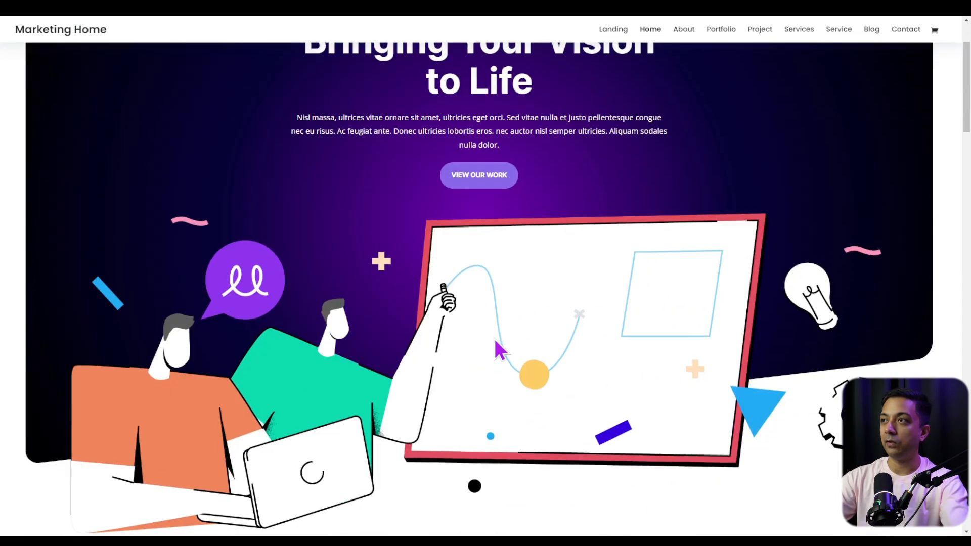
scroll(493, 335, down, 15)
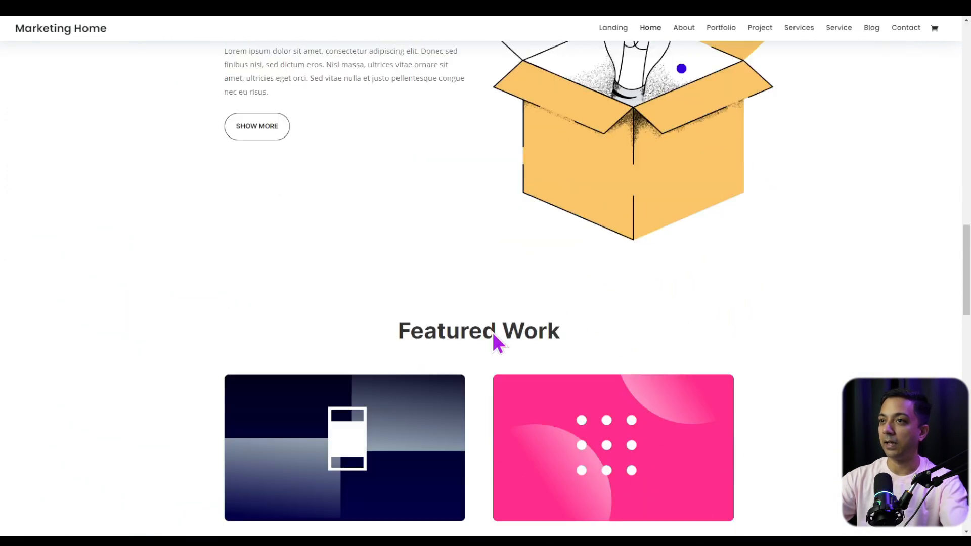
scroll(491, 334, down, 12)
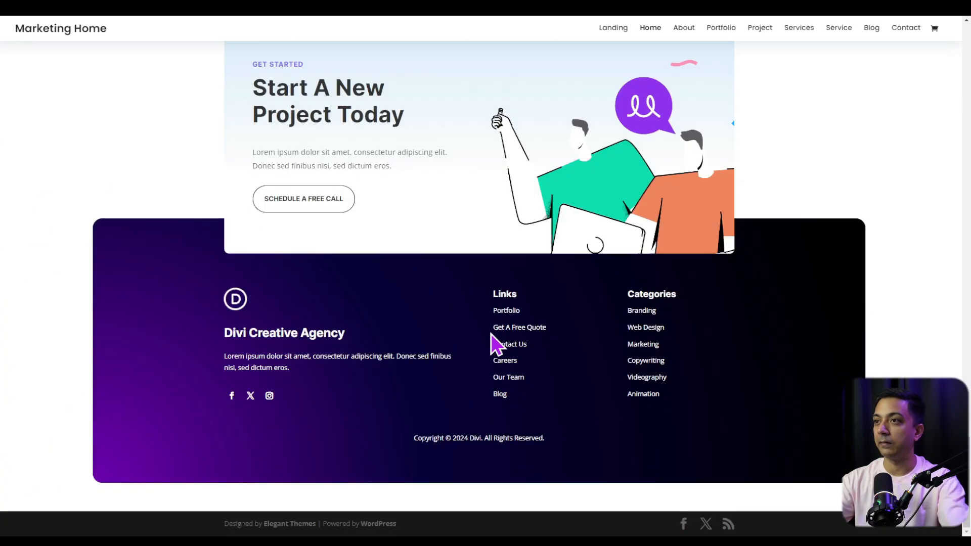
key(ctrl+w)
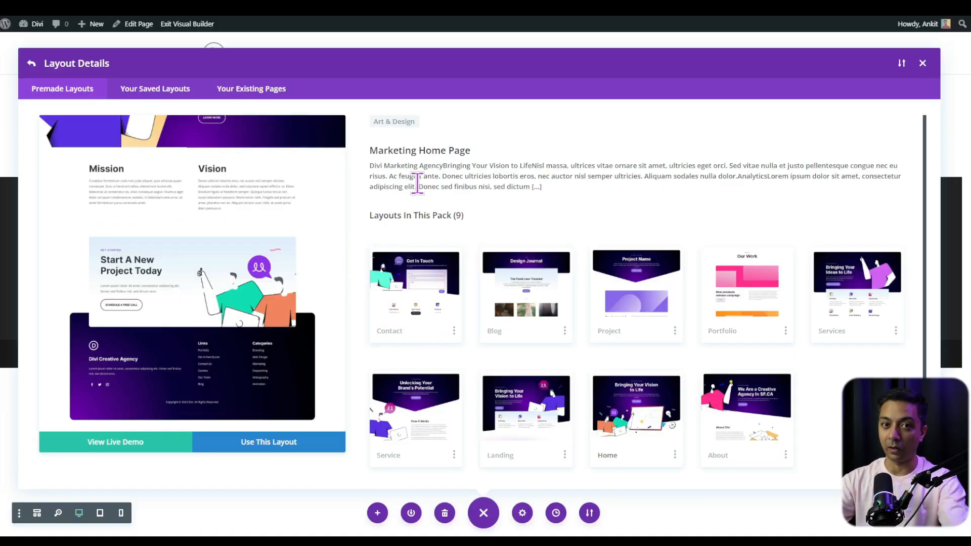
Apply the Marketing Home Page layout to the Home page and import its design presets.
click(272, 445)
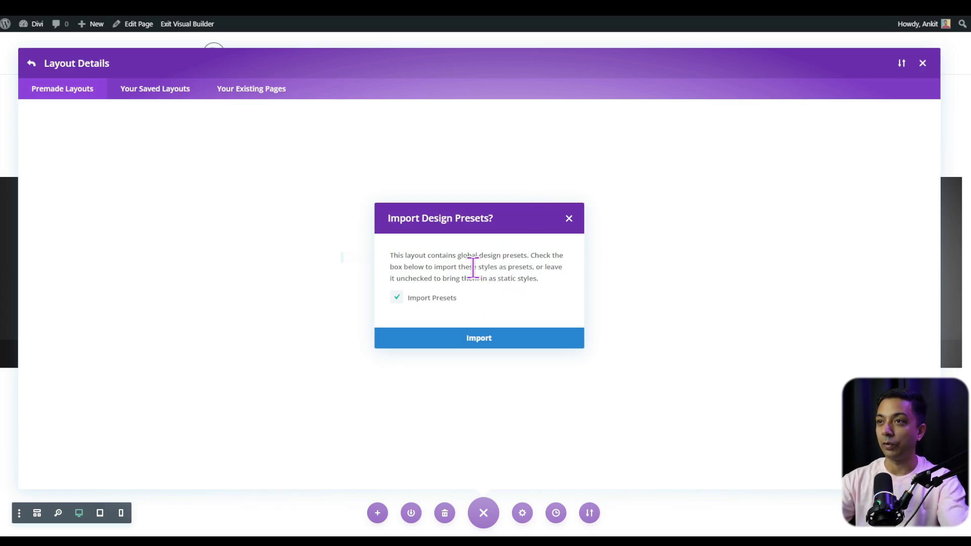
click(474, 342)
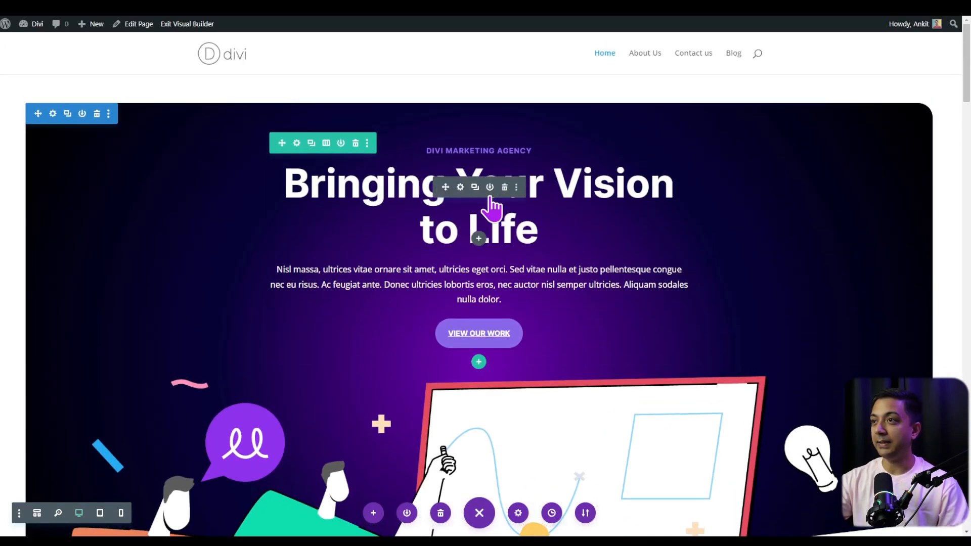
Examine the imported Home page in the visual builder, from the hero heading and illustration to the services grid.
scroll(879, 259, down, 5)
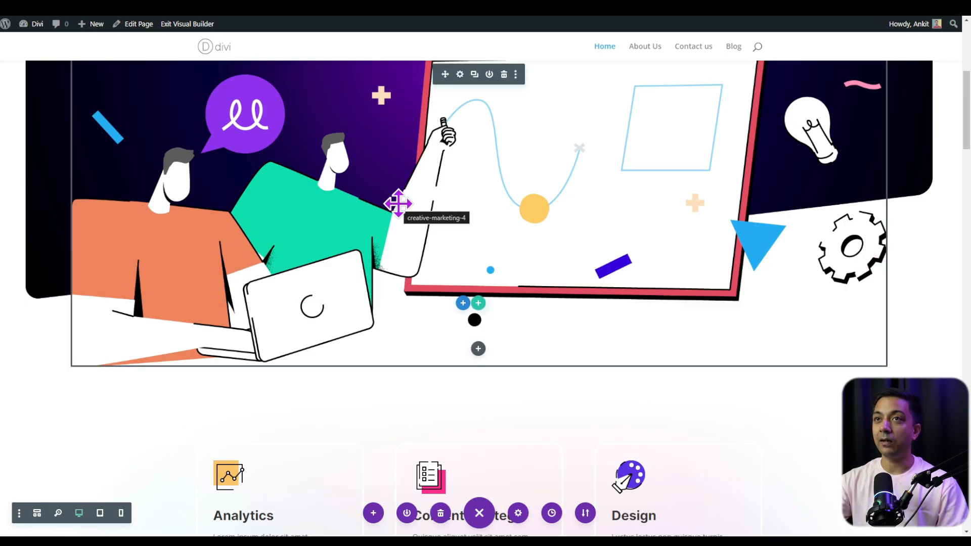
scroll(396, 200, up, 2)
scroll(396, 200, up, 4)
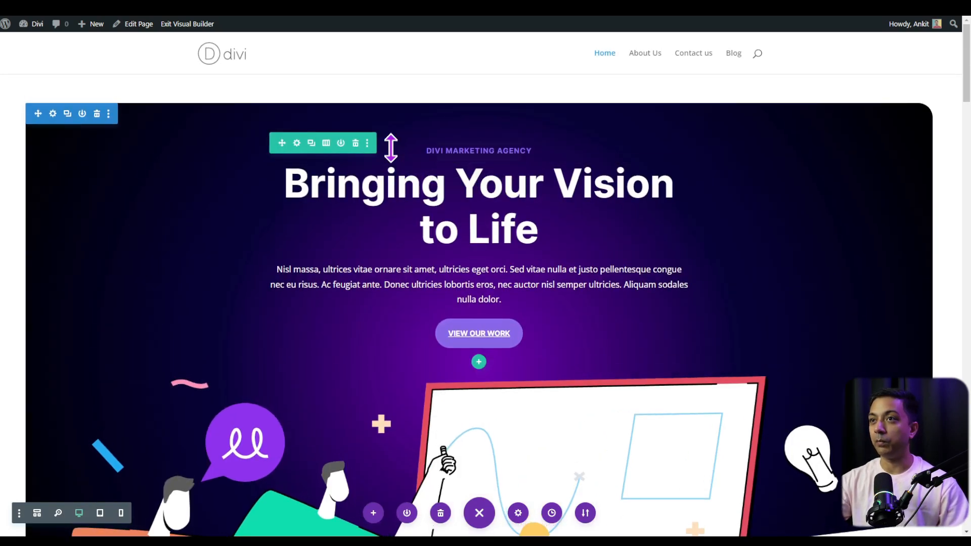
click(310, 189)
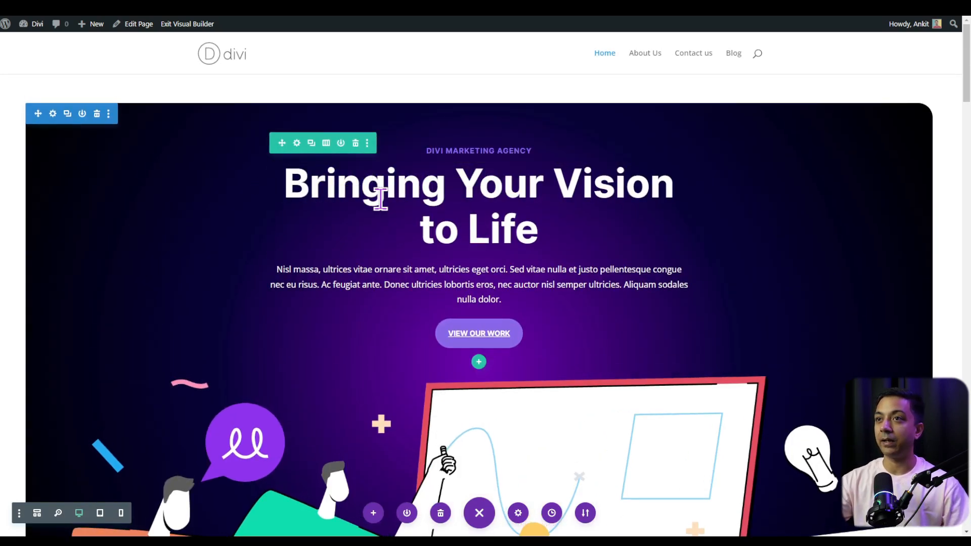
click(491, 151)
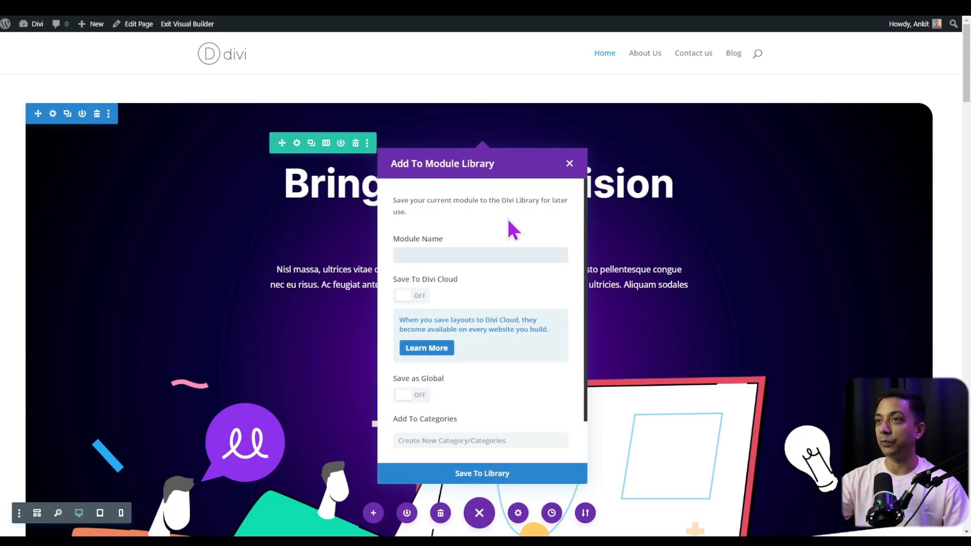
click(607, 229)
scroll(607, 229, down, 4)
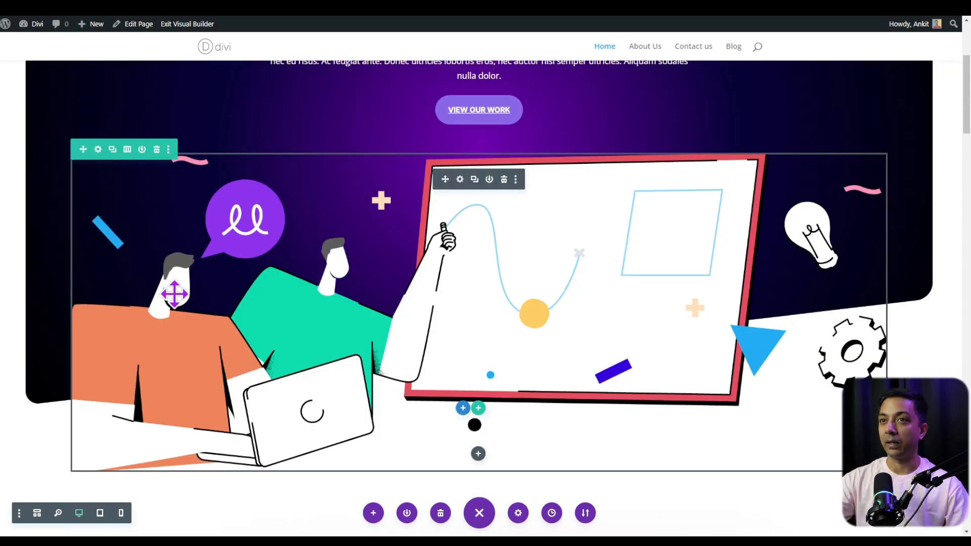
scroll(464, 306, down, 7)
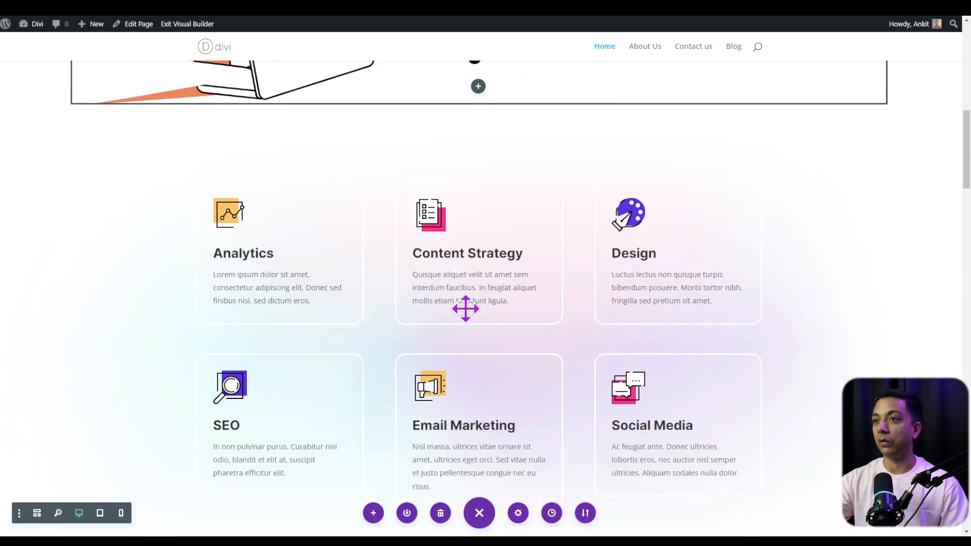
Examine the Content Strategy text module's settings and the services and "Let's Turn Ideas Into Results" sections in the visual builder.
click(461, 251)
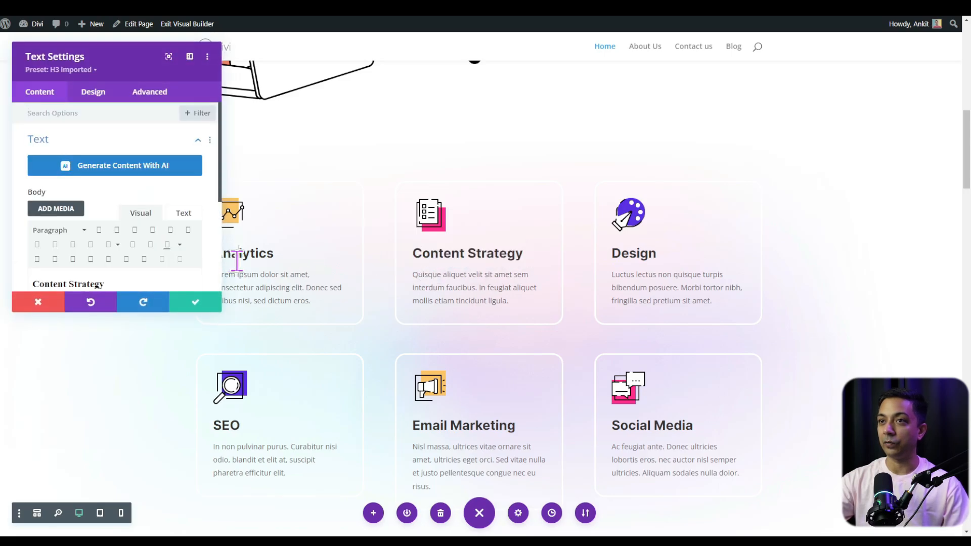
click(217, 293)
scroll(660, 273, down, 8)
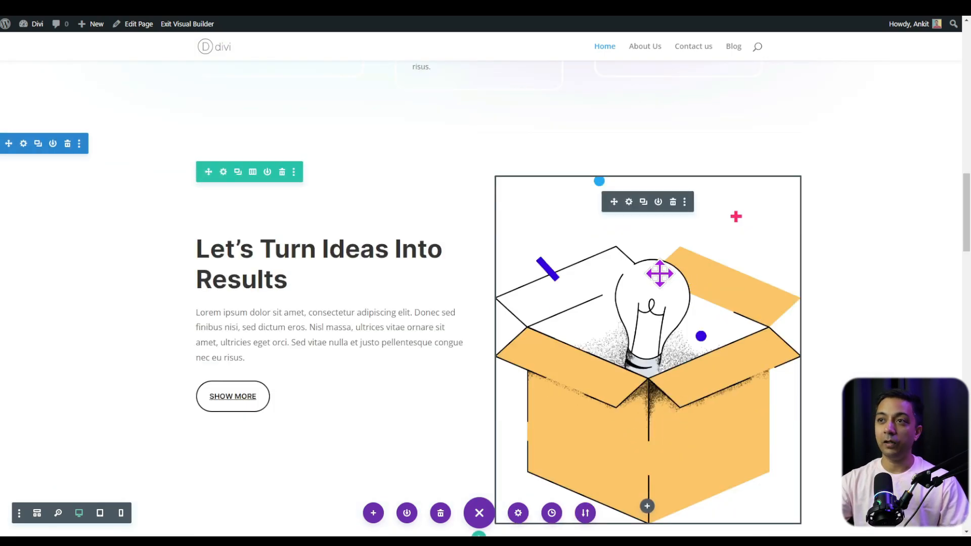
scroll(479, 139, up, 4)
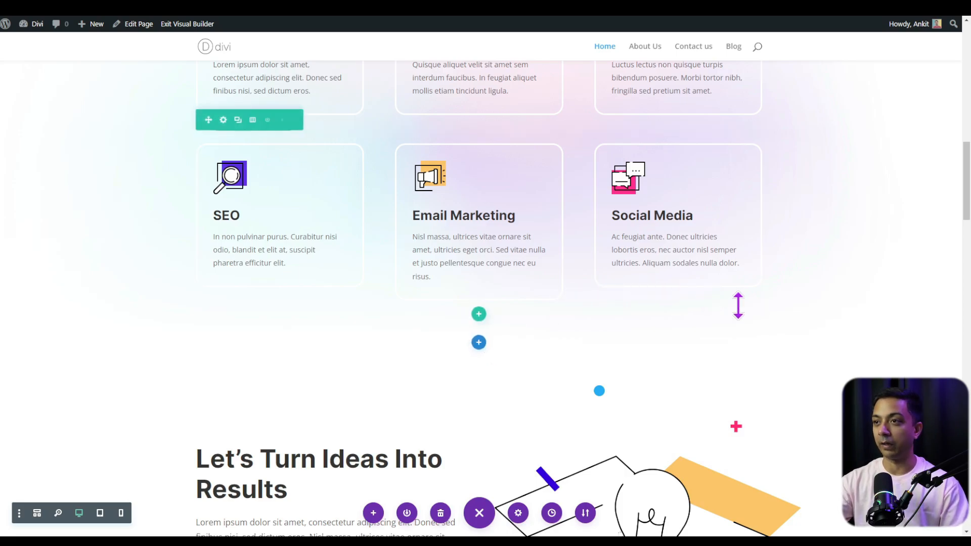
scroll(737, 306, up, 5)
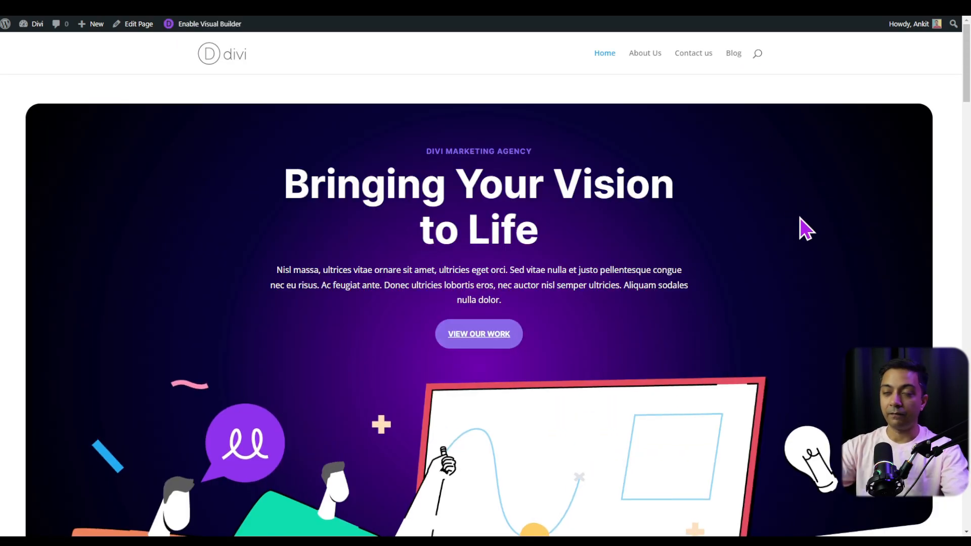
Examine the published Home page outside the builder, from the hero through Featured Work to Mission and Vision.
scroll(843, 223, down, 10)
scroll(843, 213, down, 15)
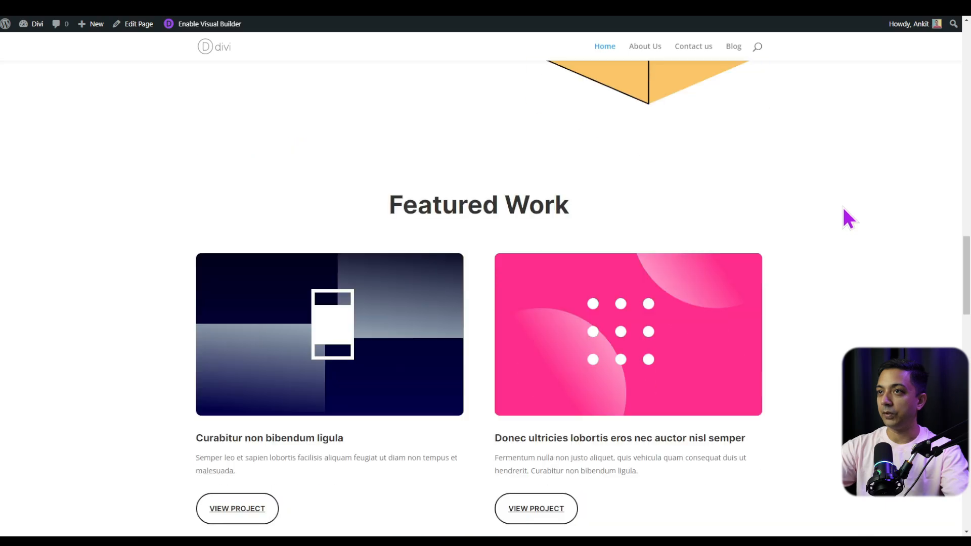
scroll(847, 217, up, 20)
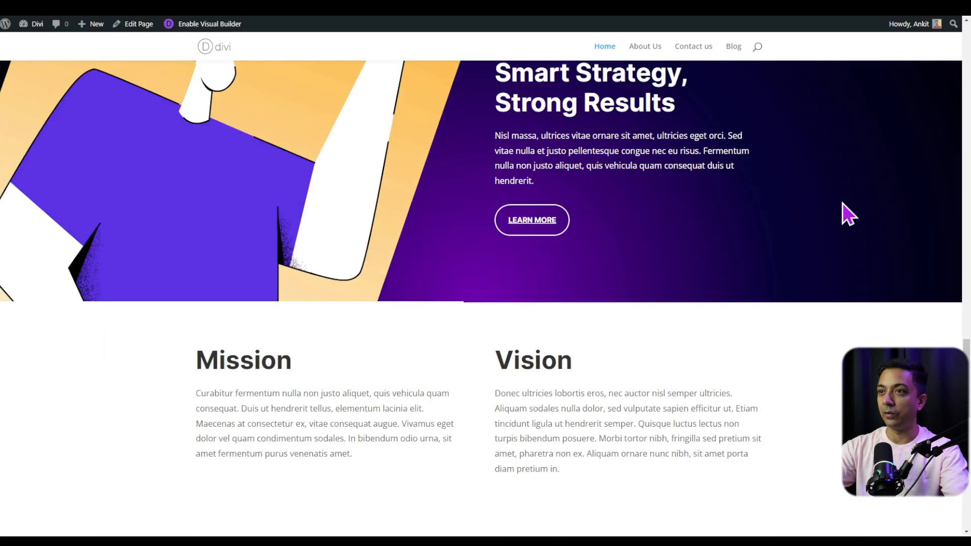
scroll(843, 208, up, 5)
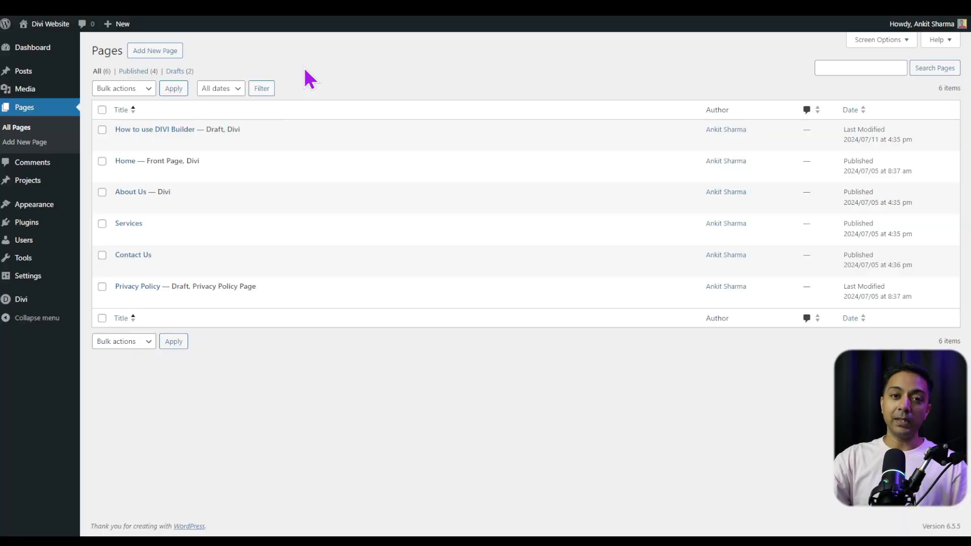
Open the "How to use DIVI Builder" draft page in the Divi builder and delete its existing heading section.
mouse_move(245, 147)
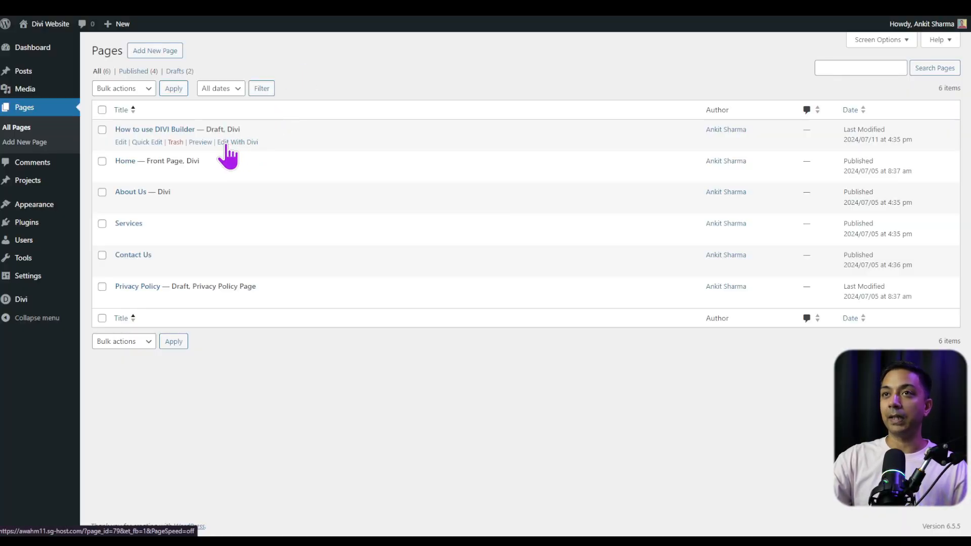
click(244, 144)
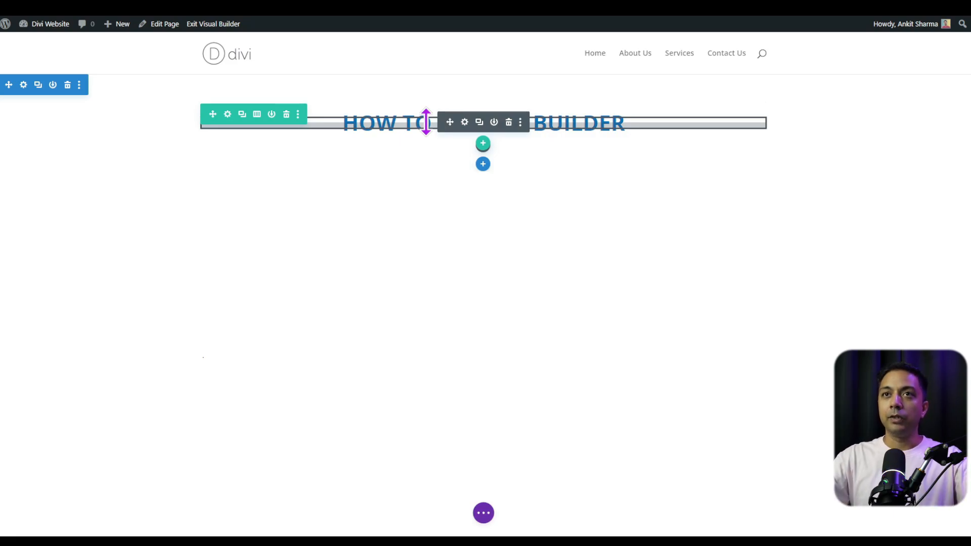
click(68, 88)
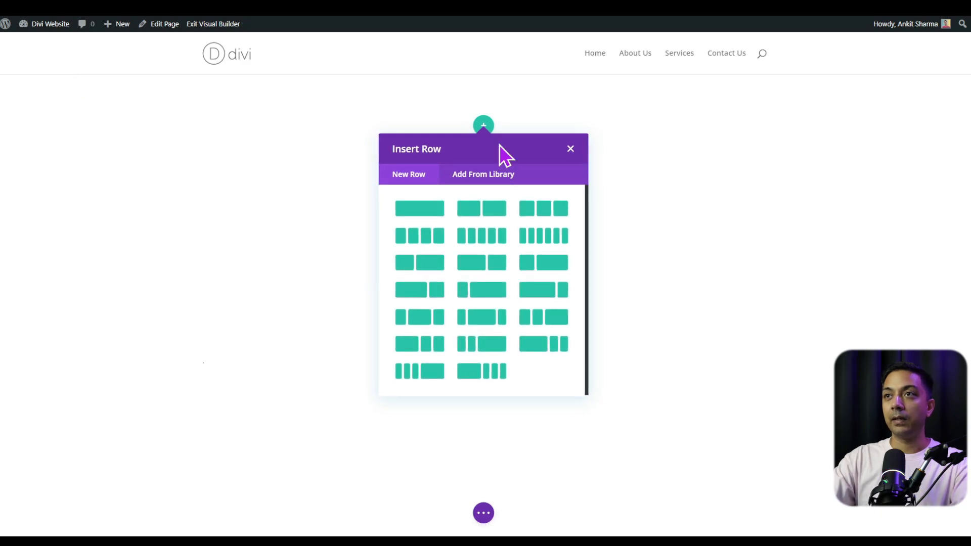
Insert a one-column row containing a Text module on the emptied page.
click(420, 209)
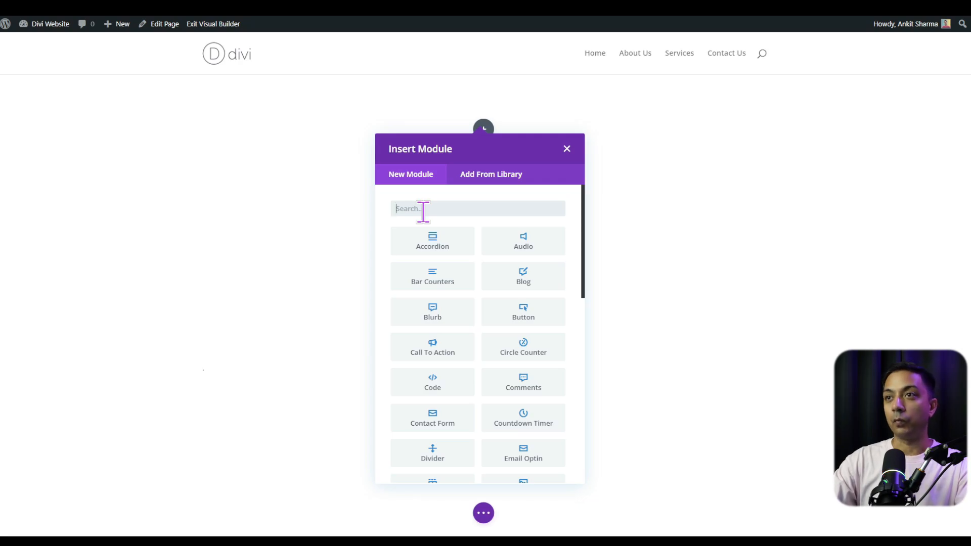
text(text)
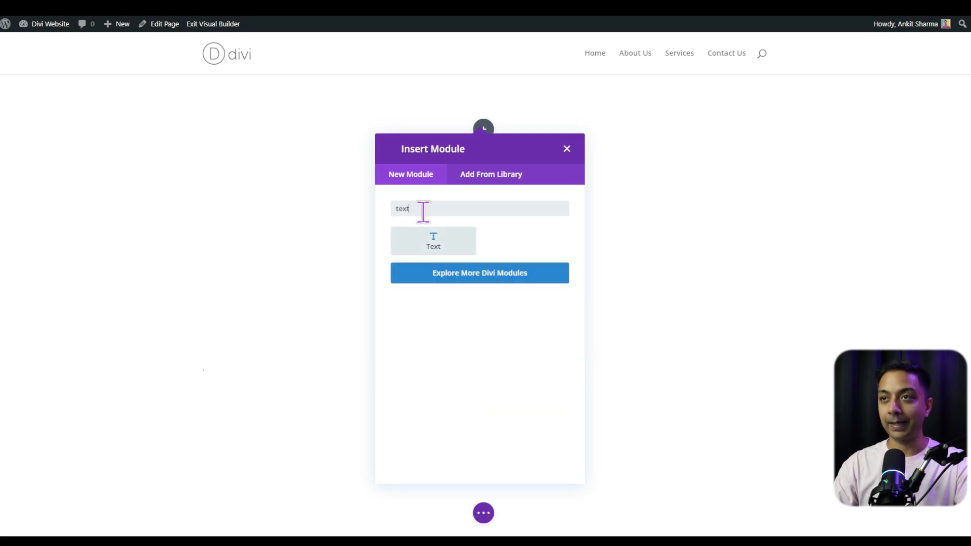
click(456, 244)
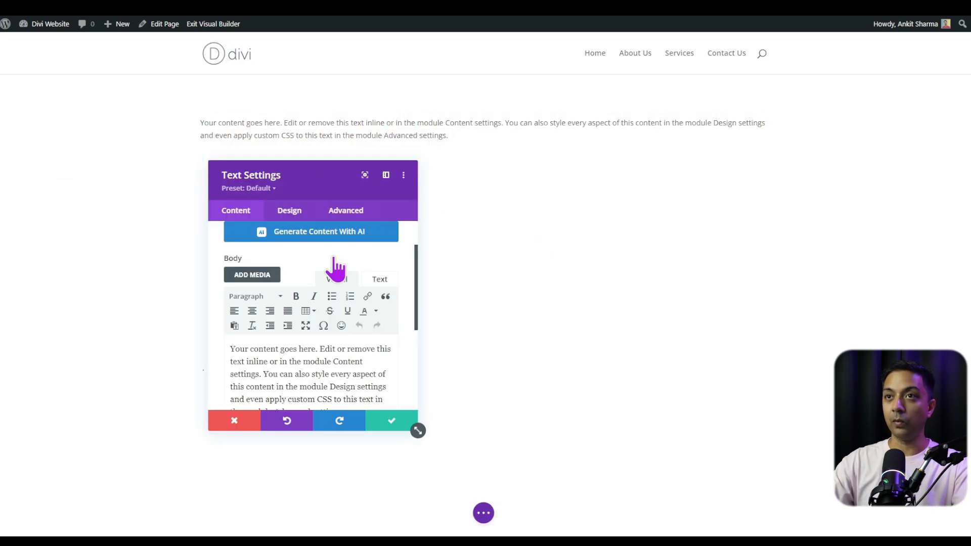
Dock the Text module's settings beside the page and look through its content, design and advanced options.
drag(333, 172, 349, 206)
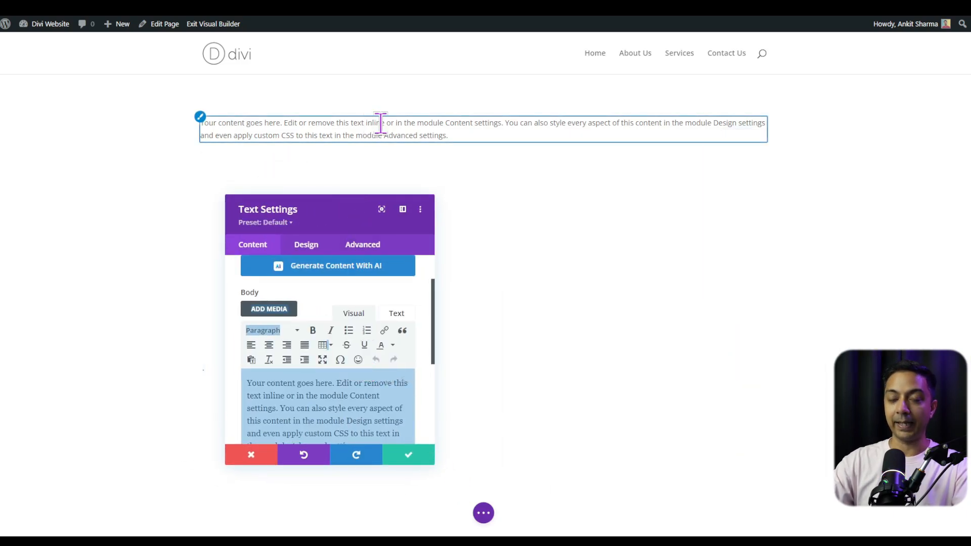
drag(320, 207, 4, 81)
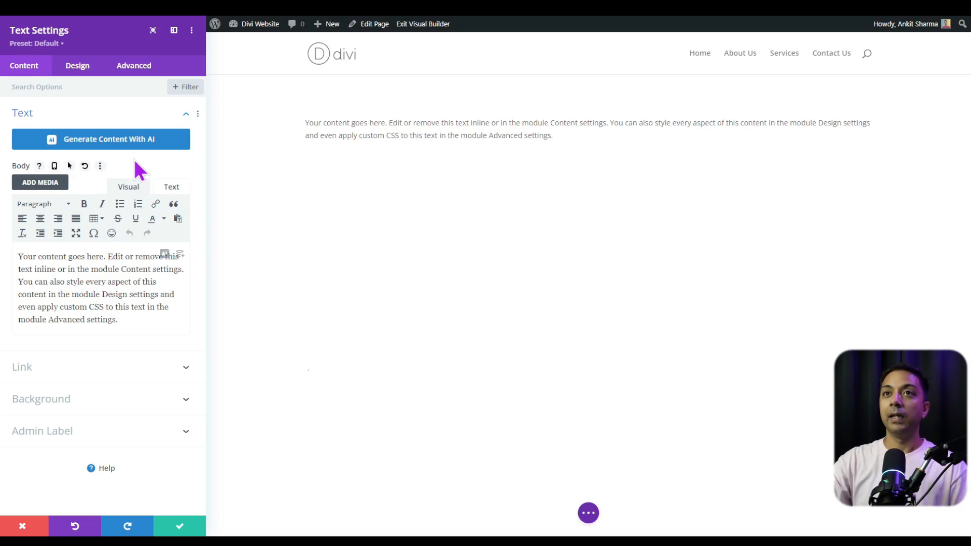
click(81, 68)
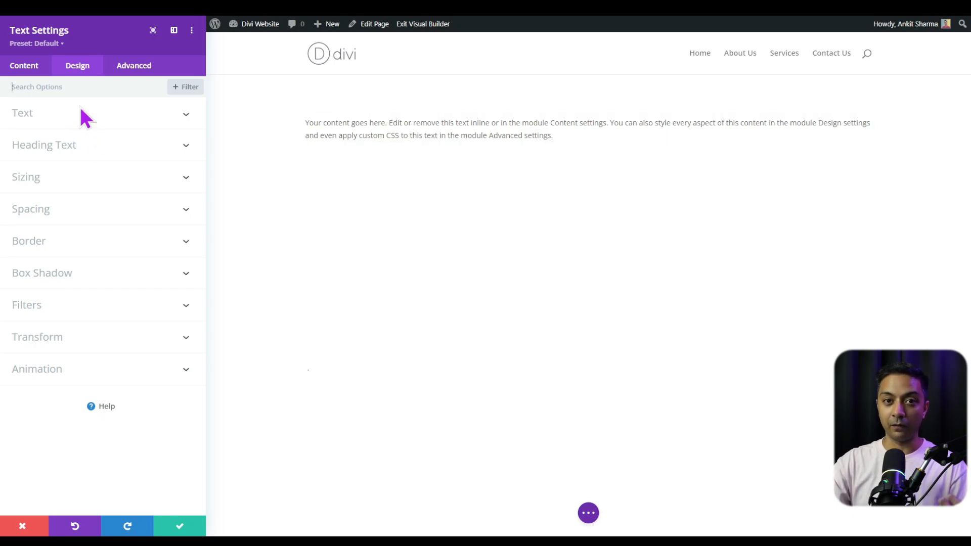
click(128, 67)
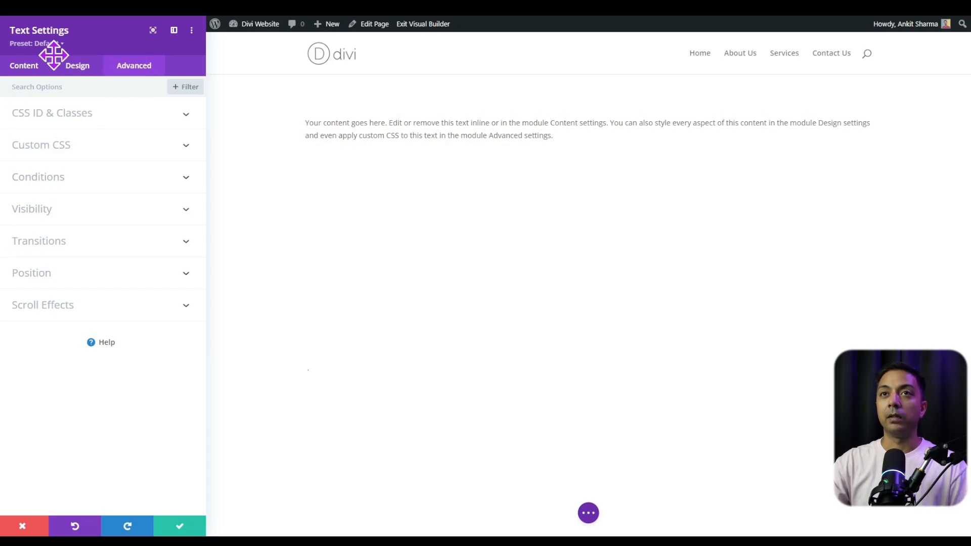
click(24, 67)
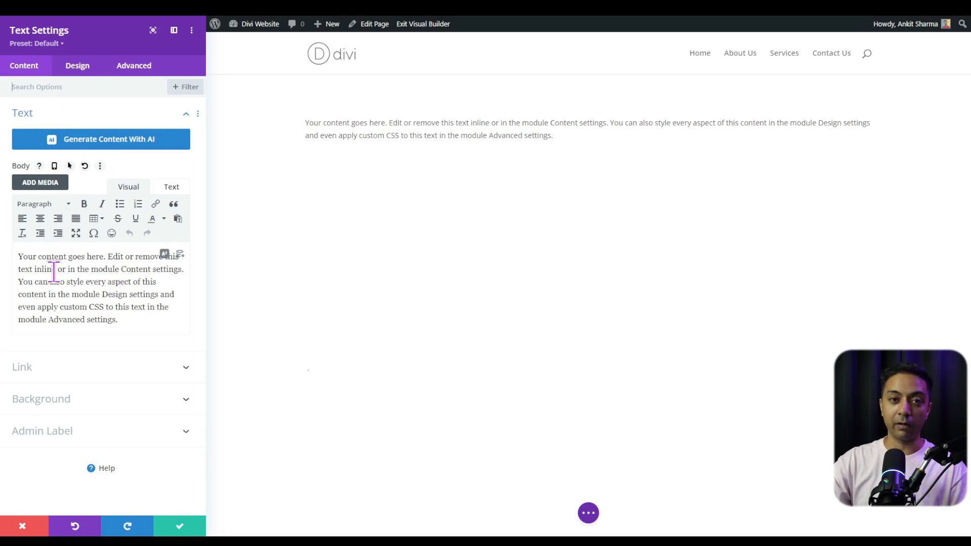
Set the Text module's background color to light grey #f2f2f2.
click(185, 404)
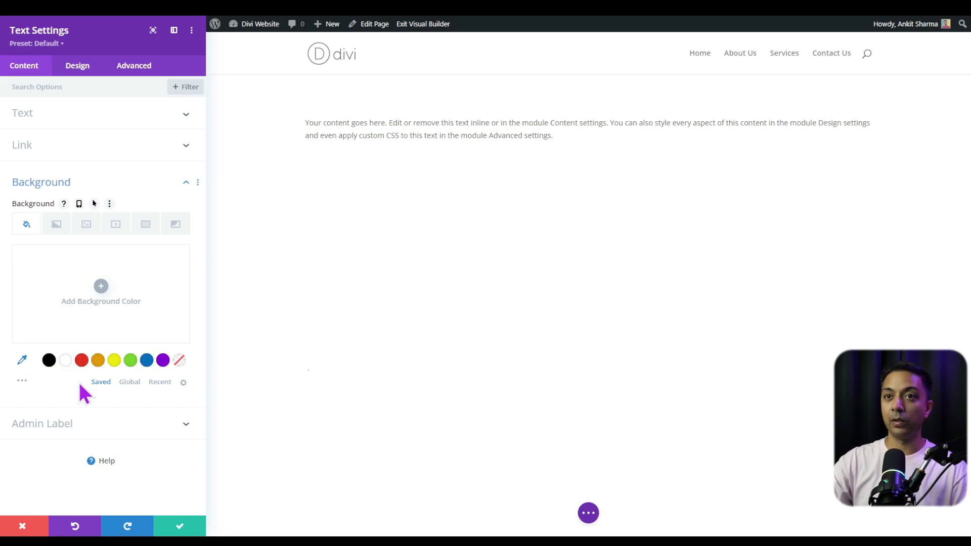
click(100, 296)
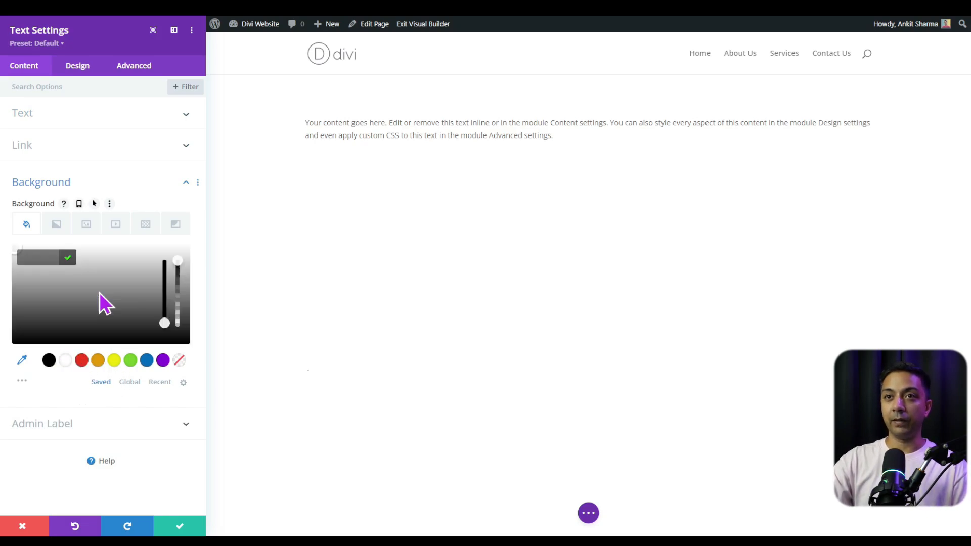
click(112, 253)
drag(112, 253, 111, 250)
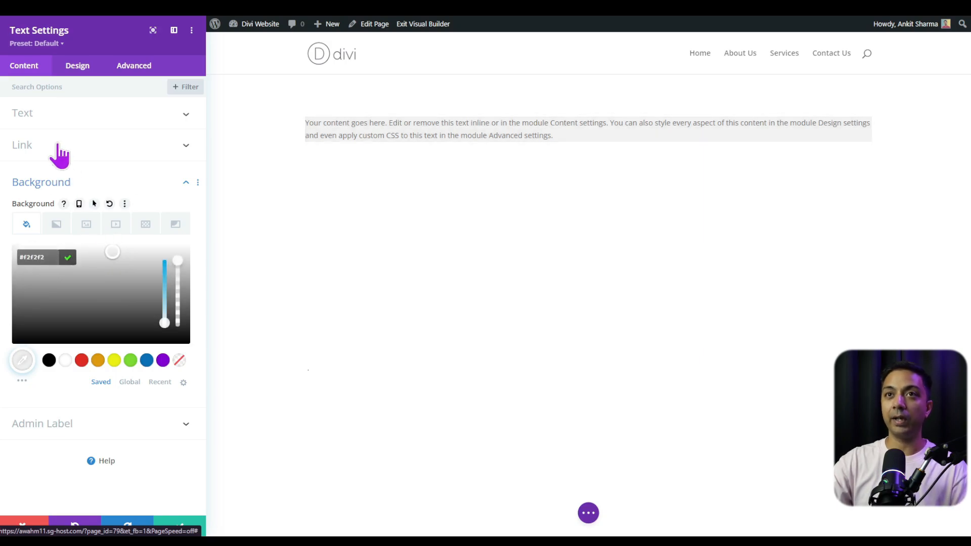
Set the module's text size to 18px and letter spacing to 4px, undock the settings window and save the module.
click(80, 70)
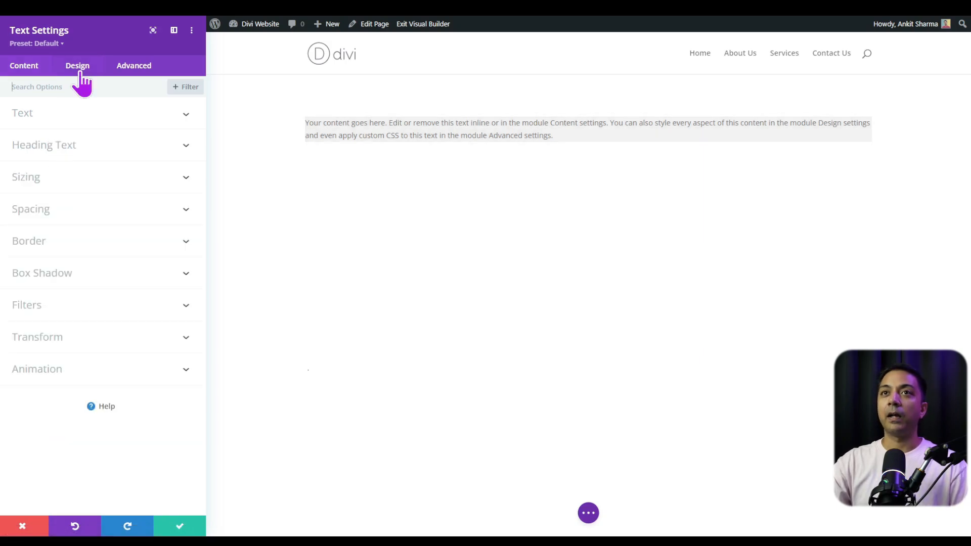
click(45, 124)
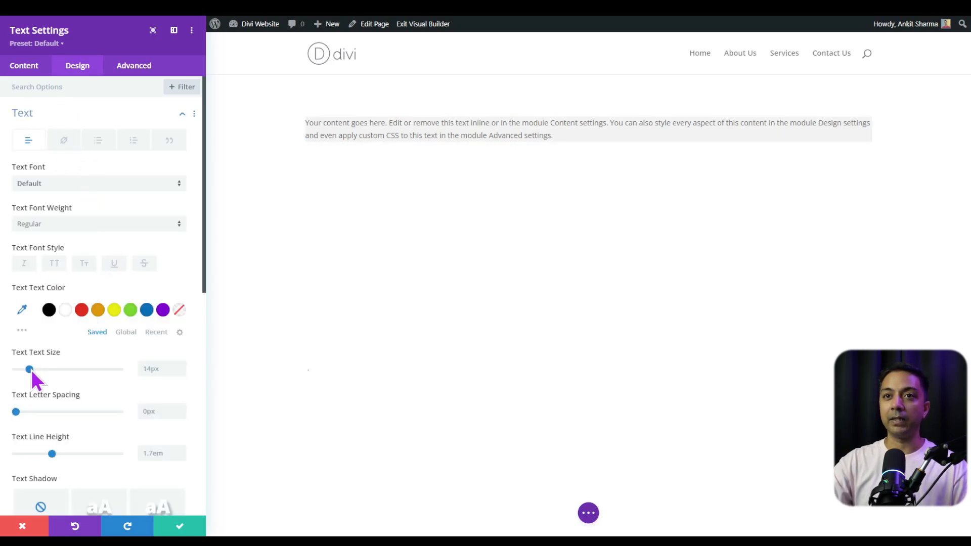
mouse_move(31, 371)
mouse_down()
mouse_move(42, 381)
mouse_move(32, 370)
mouse_up()
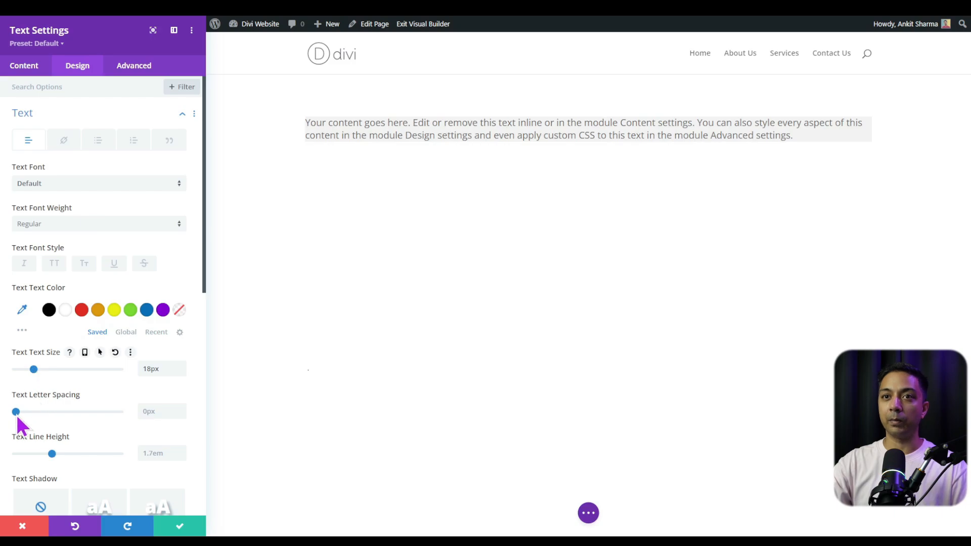
drag(17, 417, 21, 419)
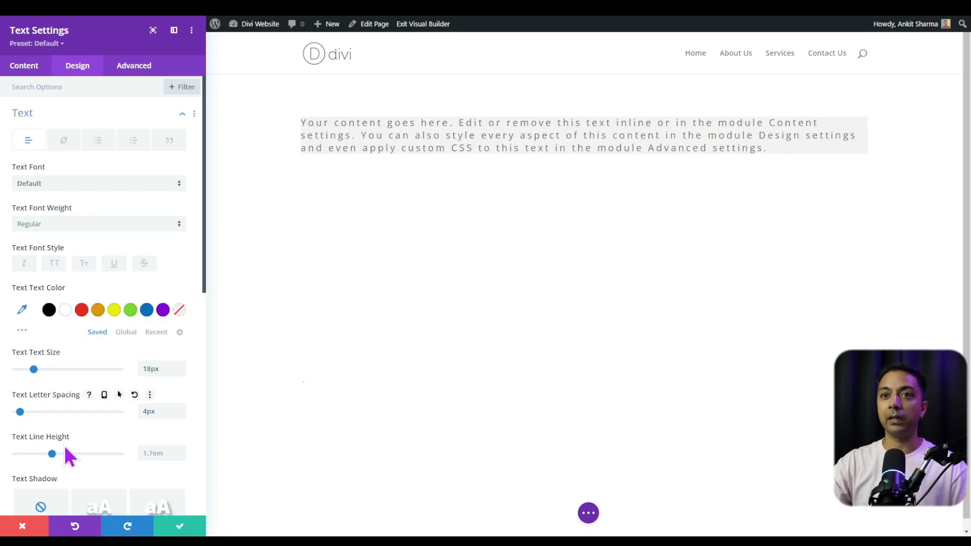
scroll(69, 456, down, 2)
scroll(126, 324, down, 5)
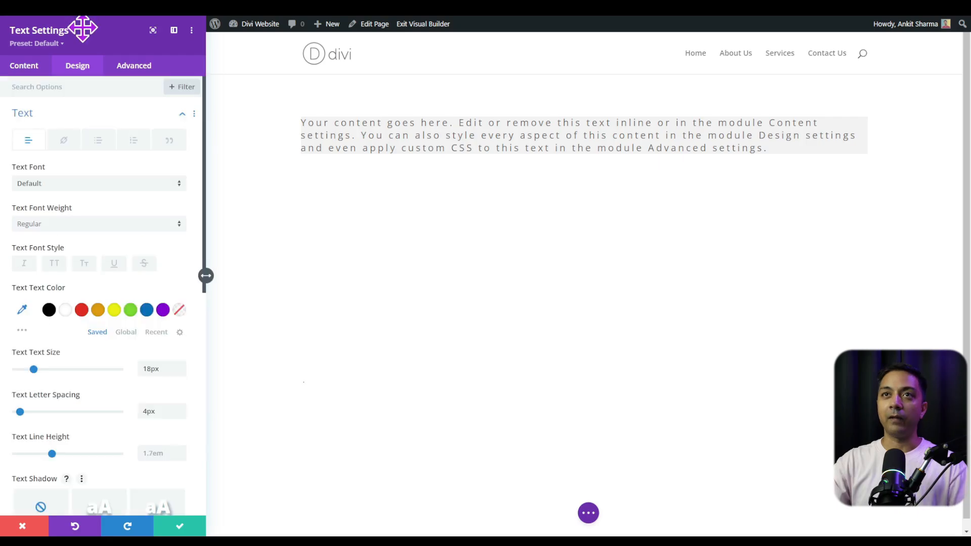
drag(83, 30, 242, 62)
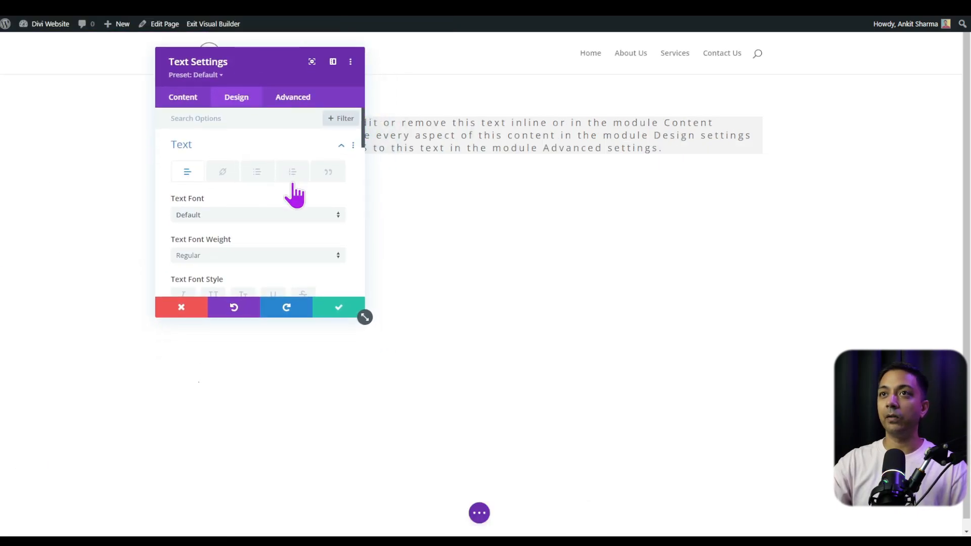
click(335, 315)
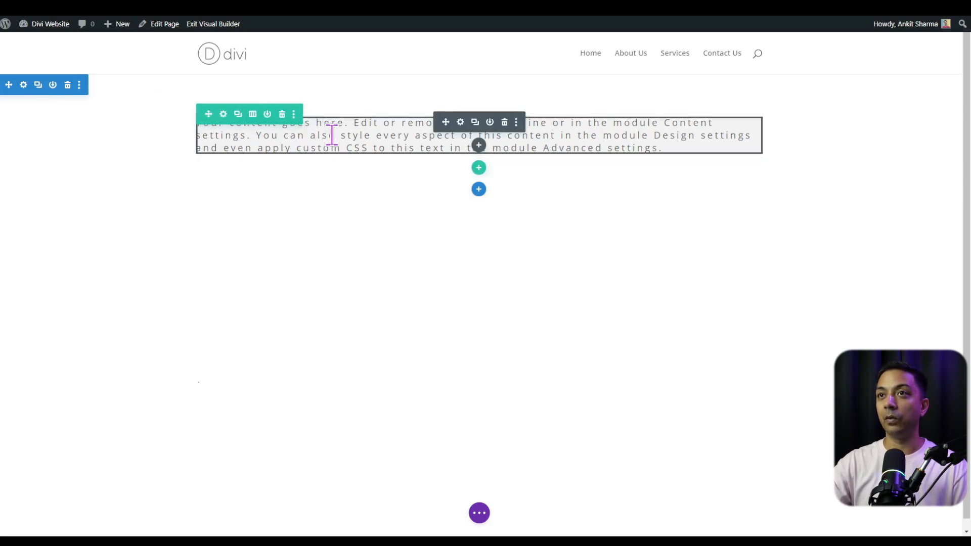
Add a row with two equal columns below the text and insert a Text module in its first column.
click(478, 170)
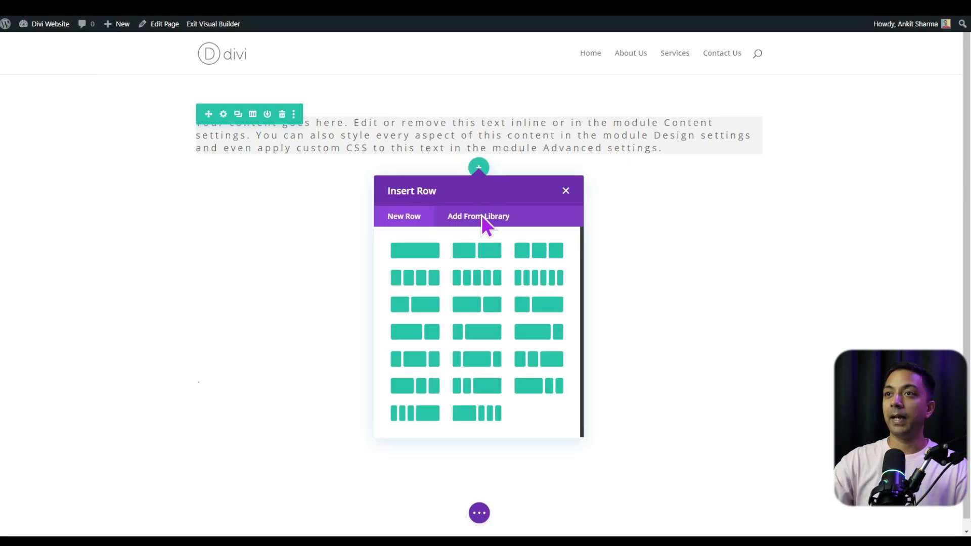
click(483, 262)
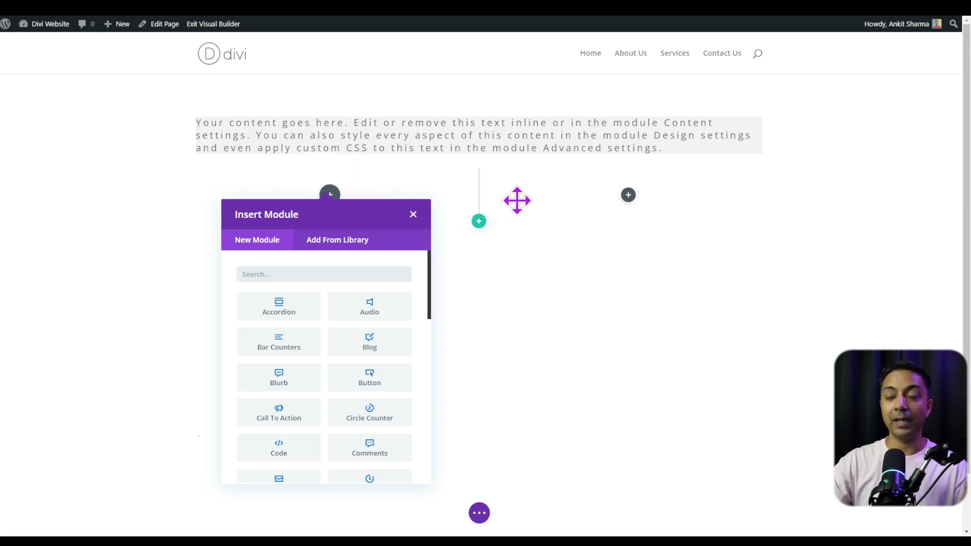
click(628, 195)
click(329, 194)
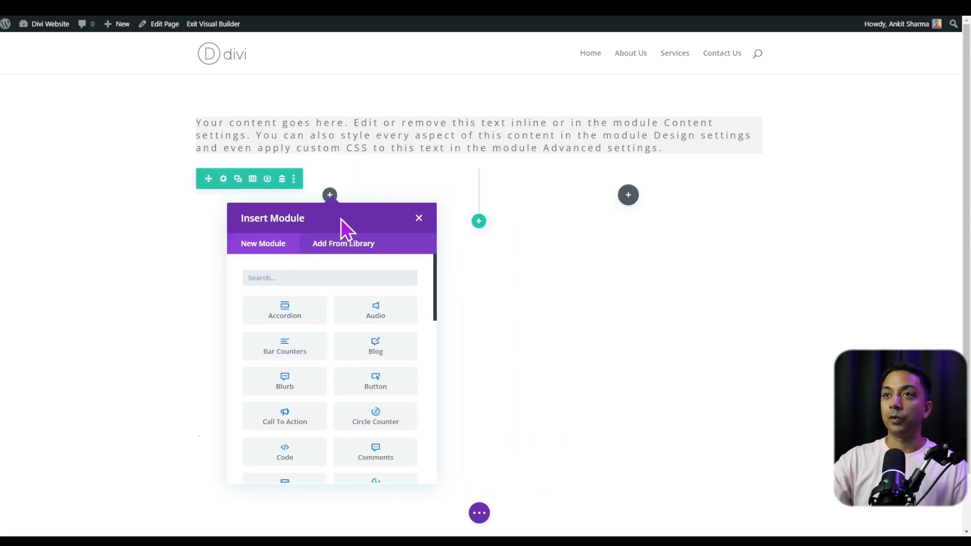
text(text)
key(Return)
click(331, 311)
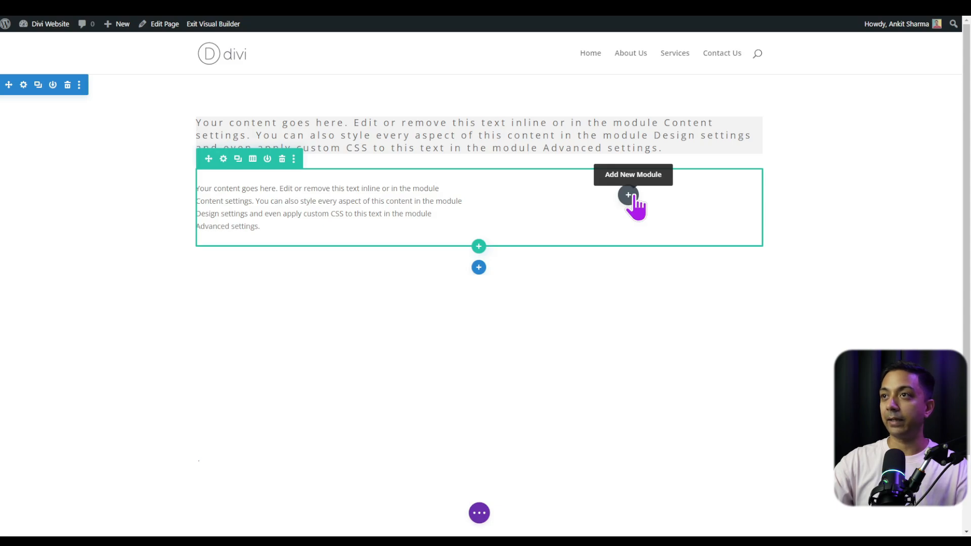
Insert an Image module in the second column of the new row.
click(629, 195)
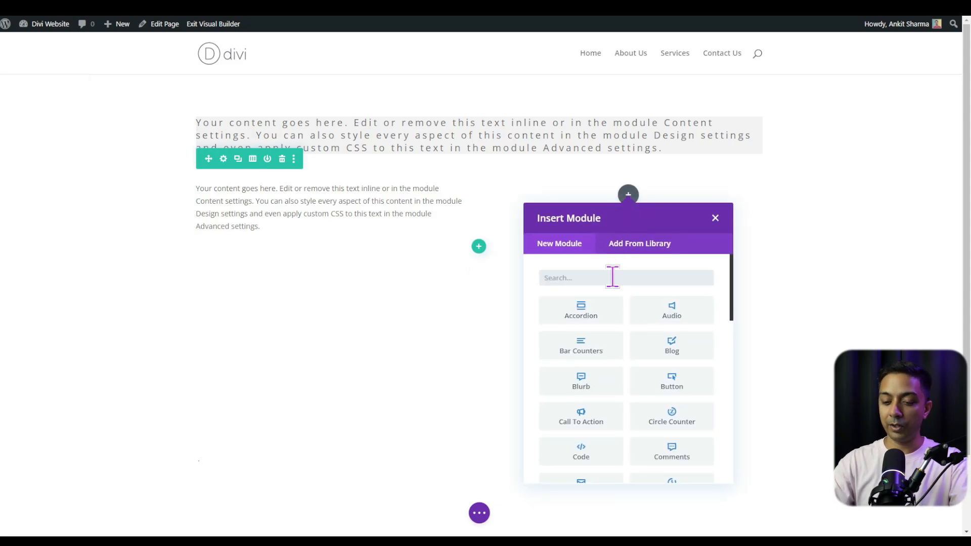
text(im)
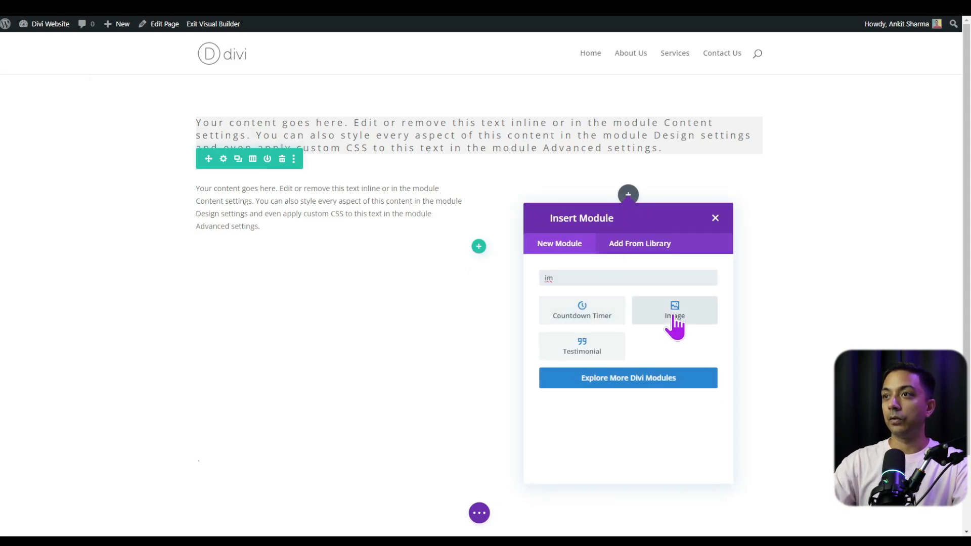
click(674, 316)
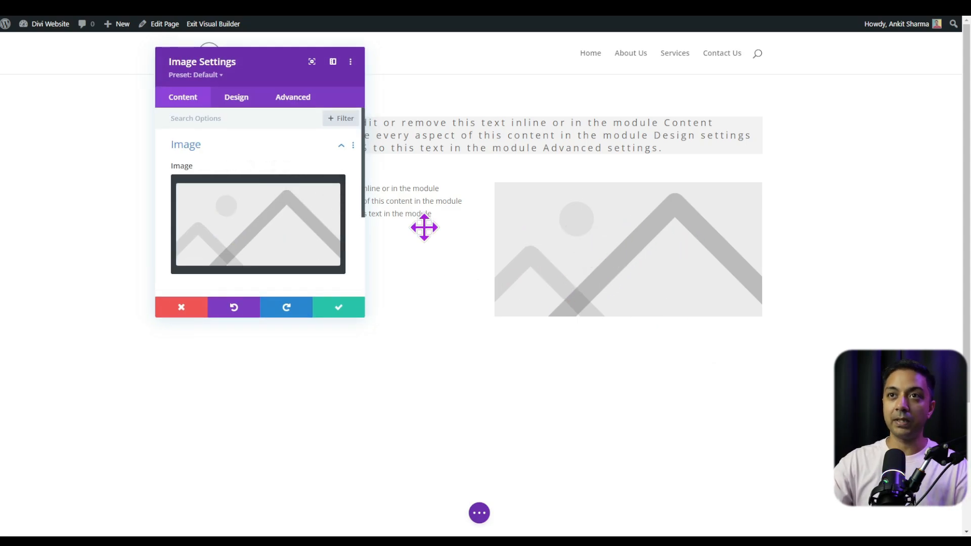
Save the Image module with its placeholder picture and publish the page.
mouse_move(284, 200)
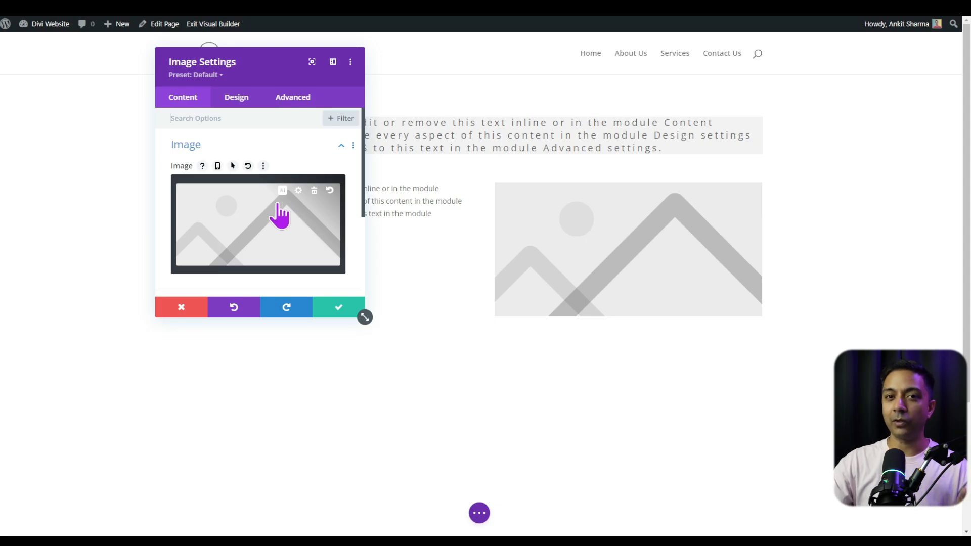
click(336, 310)
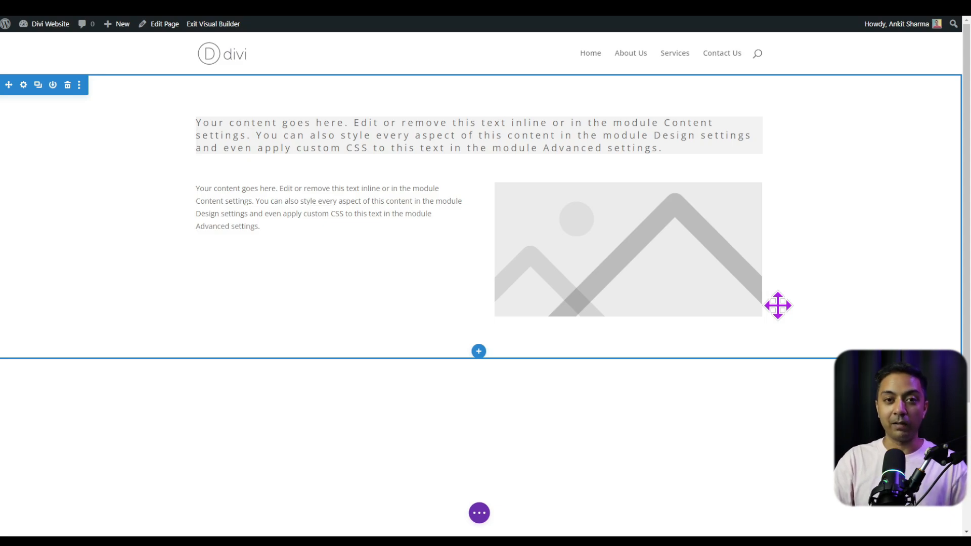
click(481, 514)
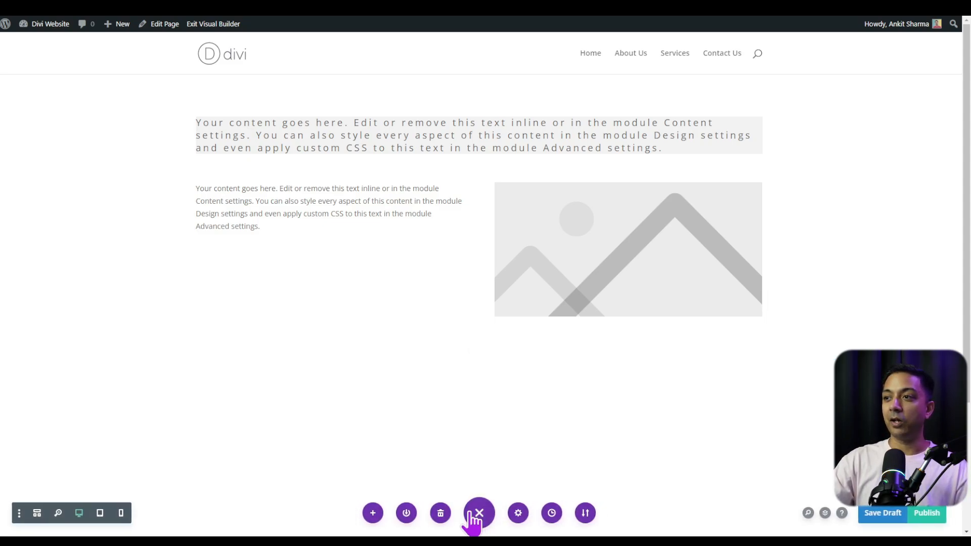
click(927, 513)
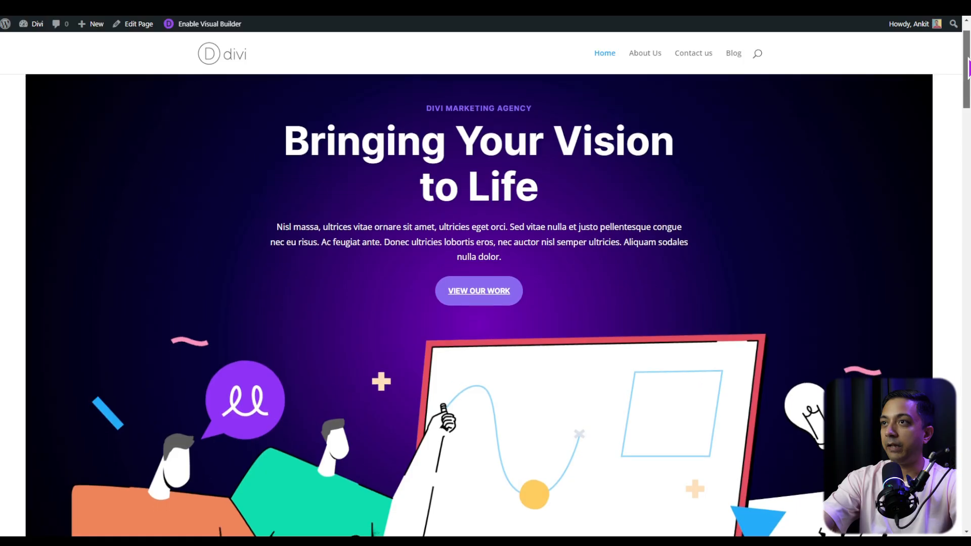
Review the home page down to its footer and enable the Visual Builder on it.
scroll(479, 298, down, 2)
scroll(228, 280, down, 15)
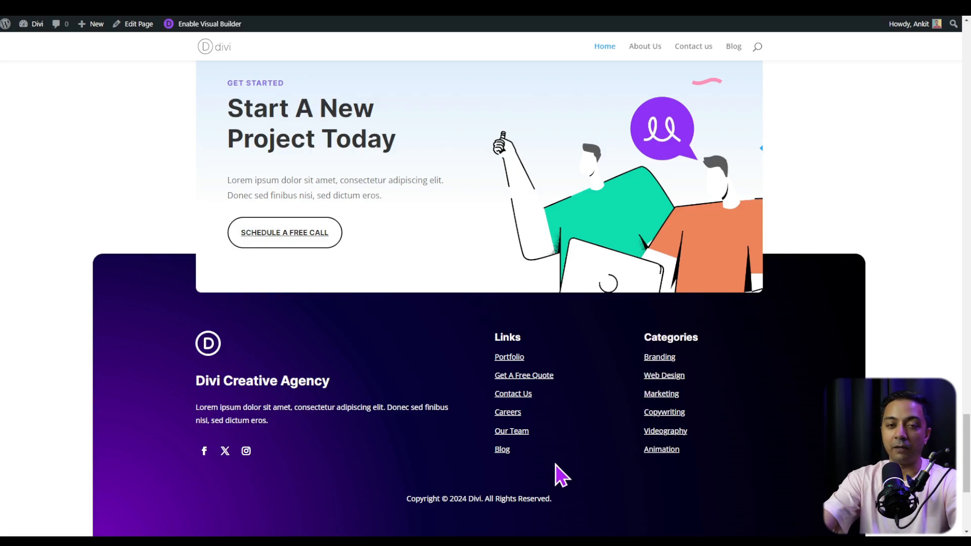
scroll(570, 455, down, 2)
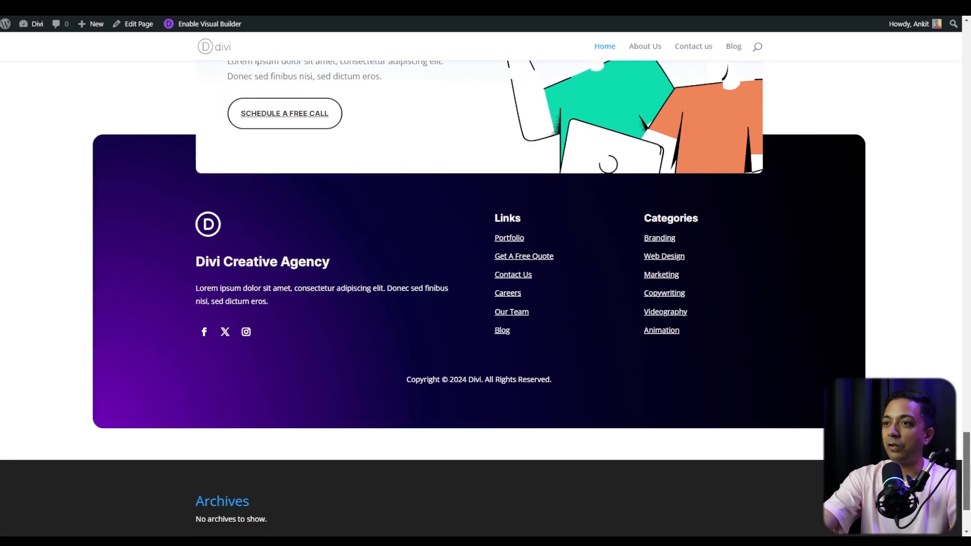
scroll(672, 466, down, 2)
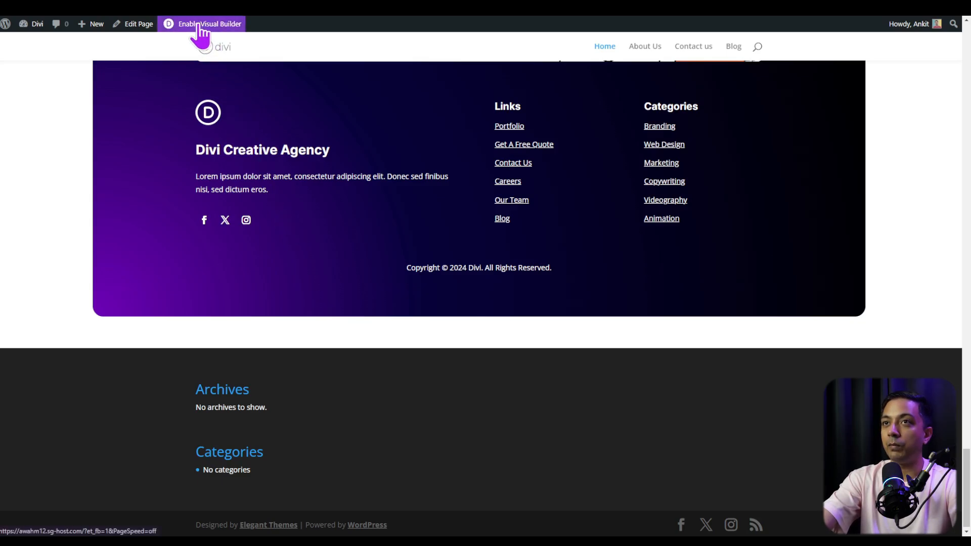
click(184, 36)
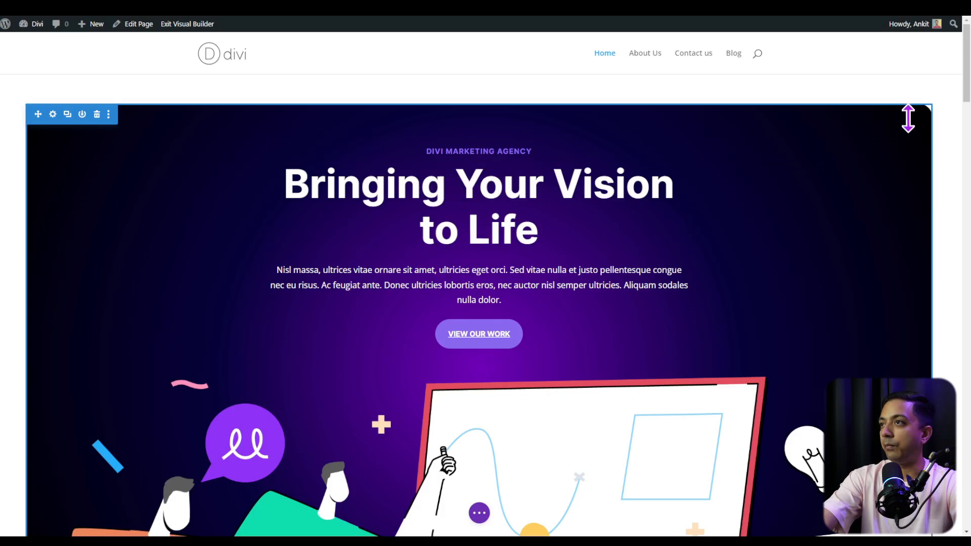
Show the home page's layers from the footer section and copy the Footer CTA section.
drag(967, 74, 966, 440)
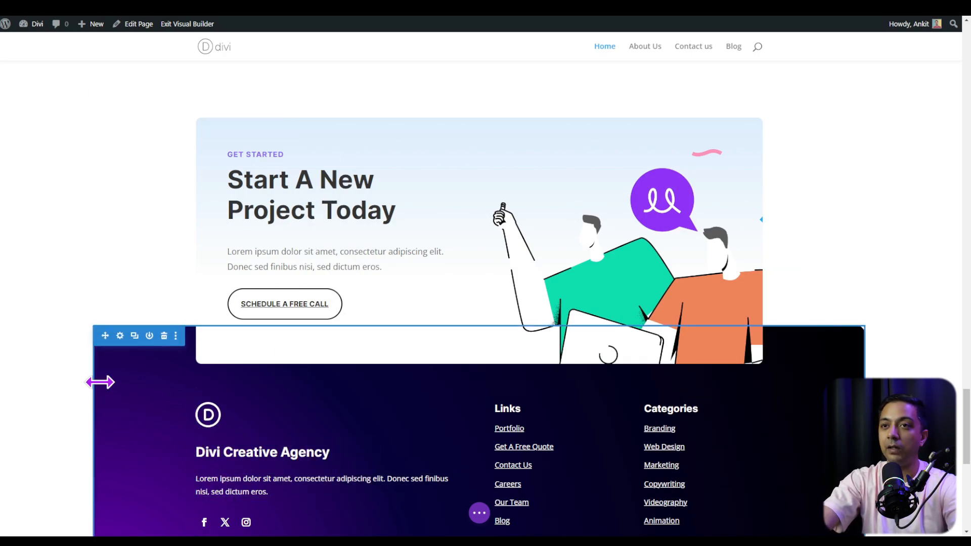
right_click(103, 336)
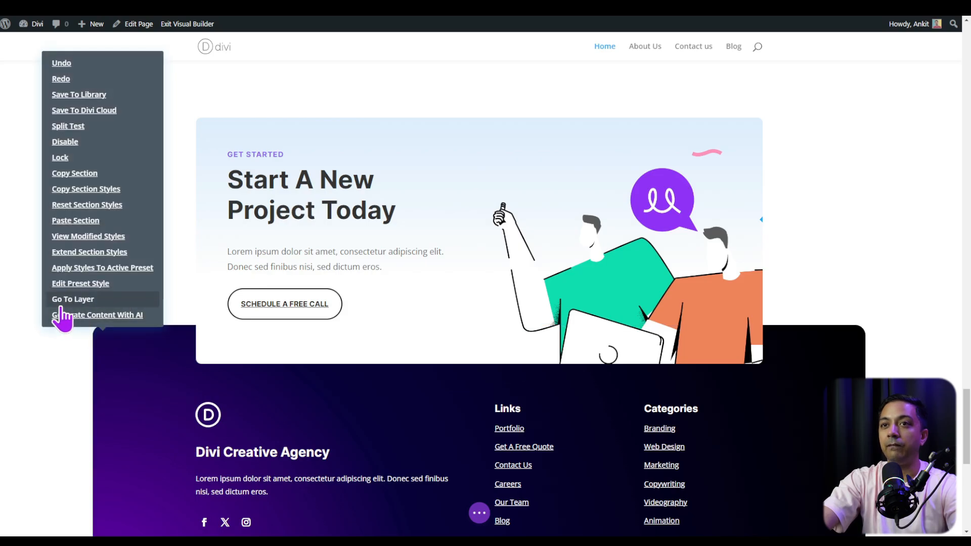
click(74, 299)
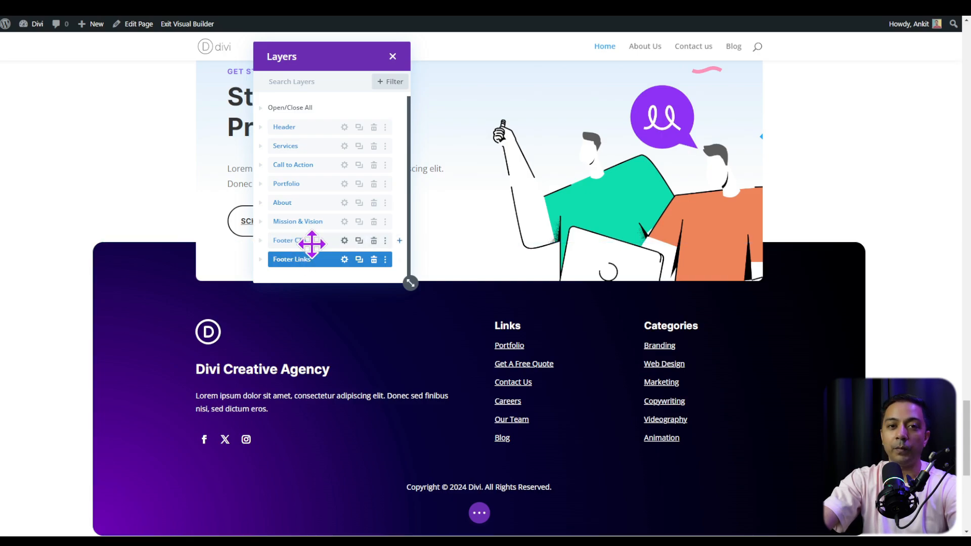
click(385, 241)
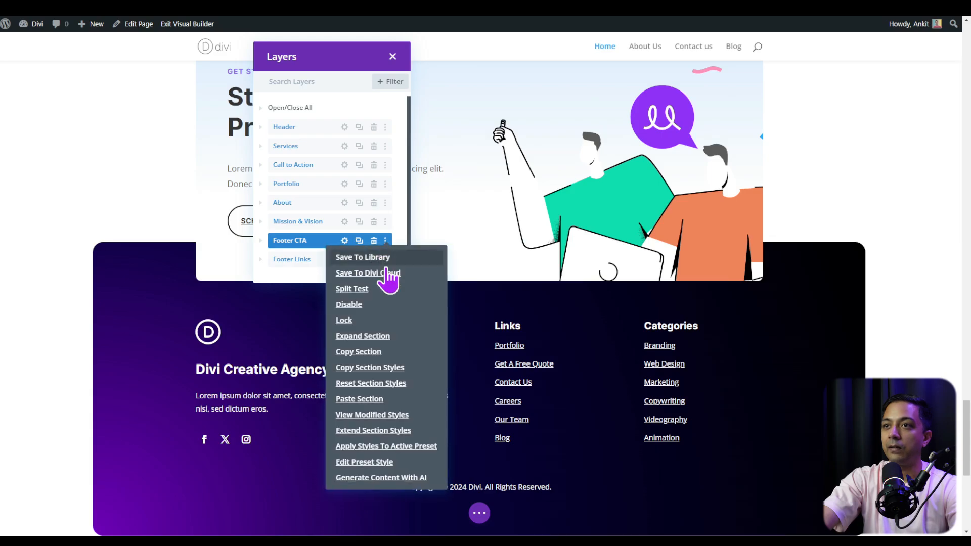
click(357, 353)
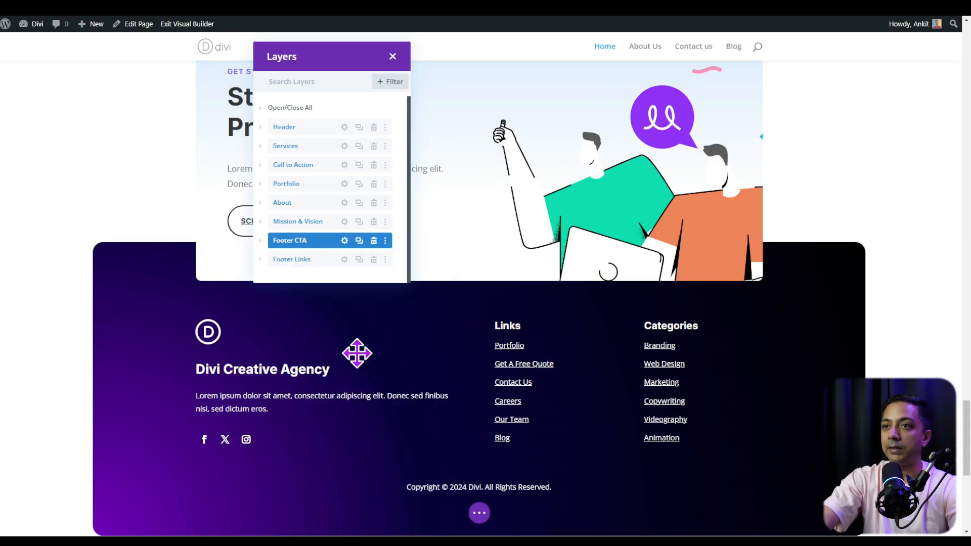
Go to the Divi Theme Builder and start building a global footer in the Default Website Template.
mouse_move(36, 23)
click(40, 43)
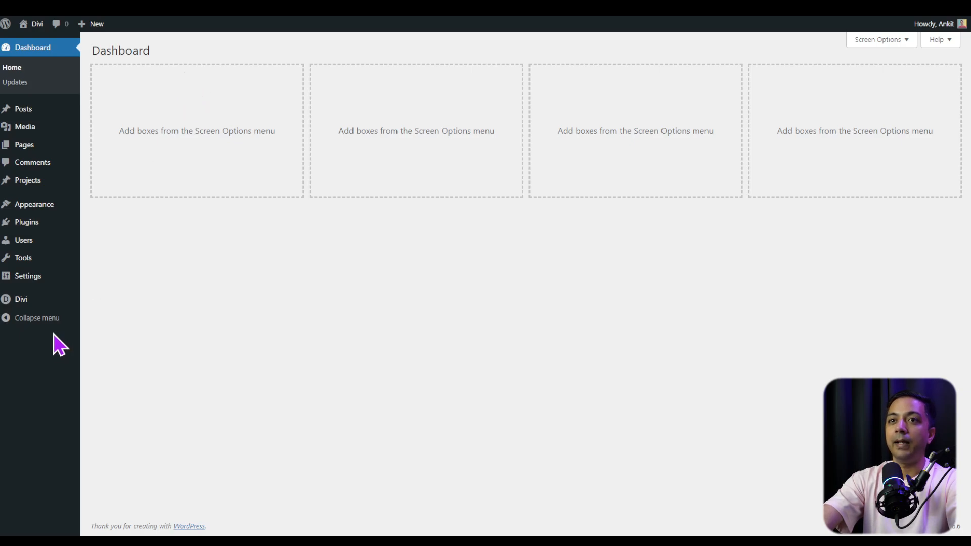
mouse_move(15, 303)
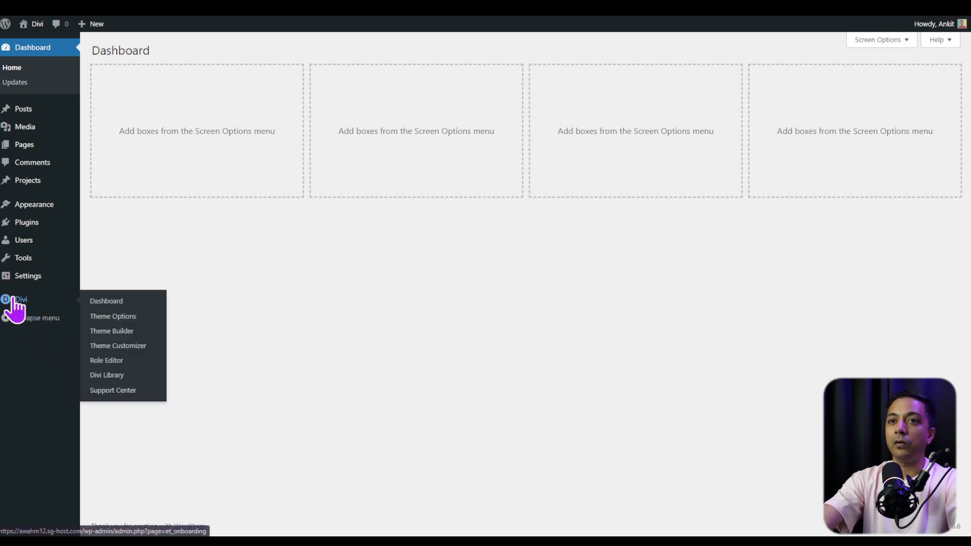
click(123, 331)
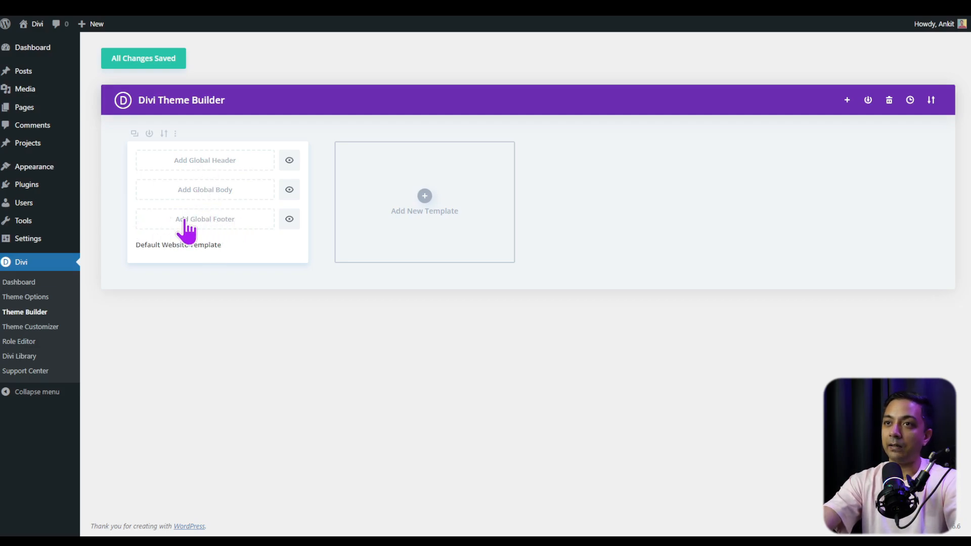
click(210, 222)
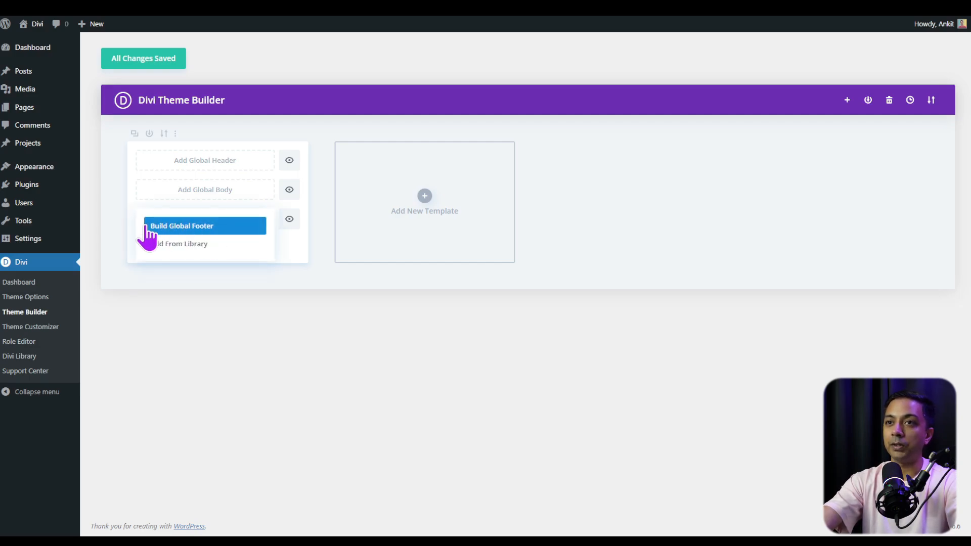
click(235, 242)
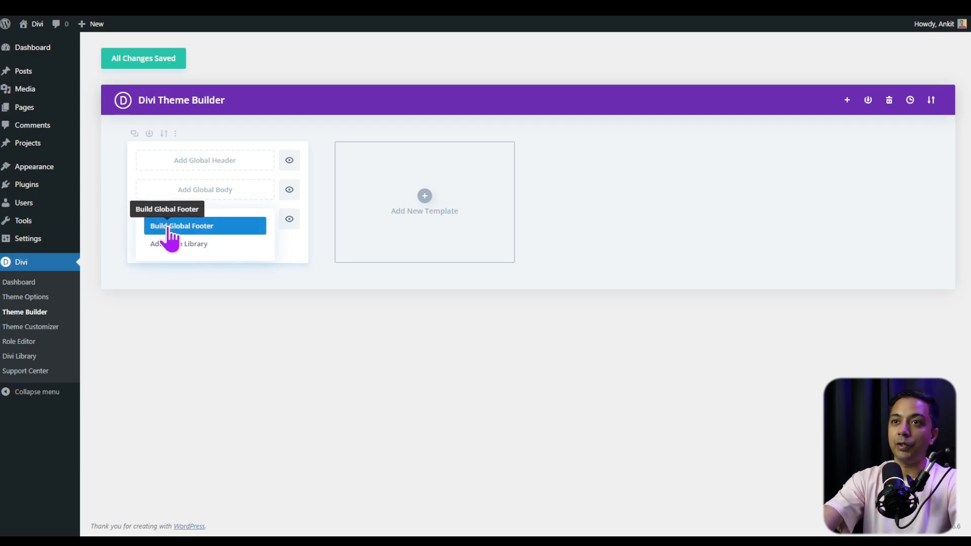
click(225, 230)
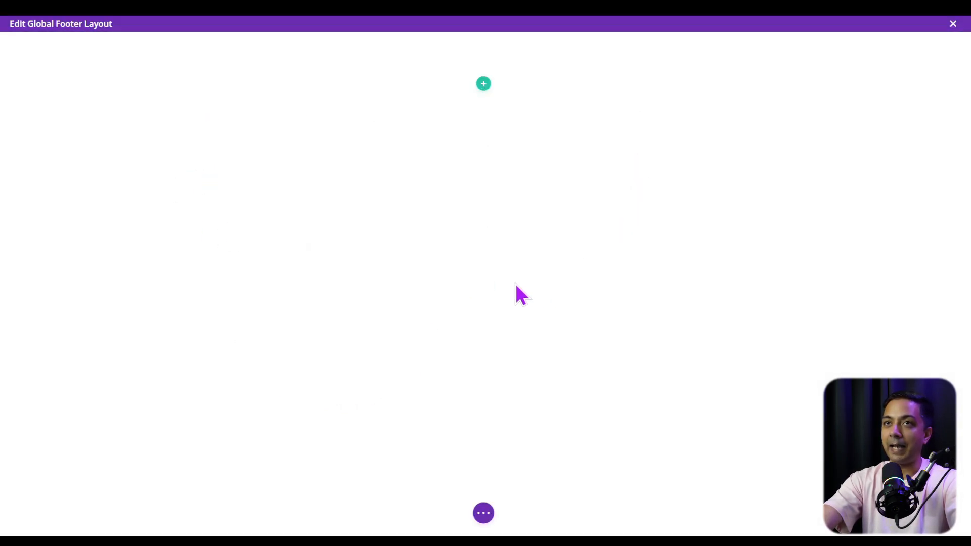
Paste the copied Footer CTA section into the global footer layout and delete the empty section above it.
mouse_move(173, 73)
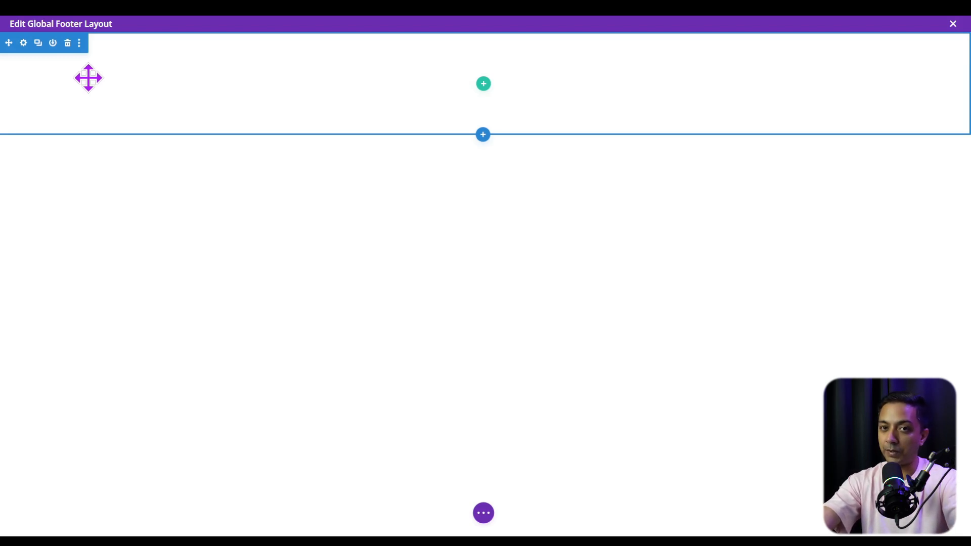
right_click(121, 92)
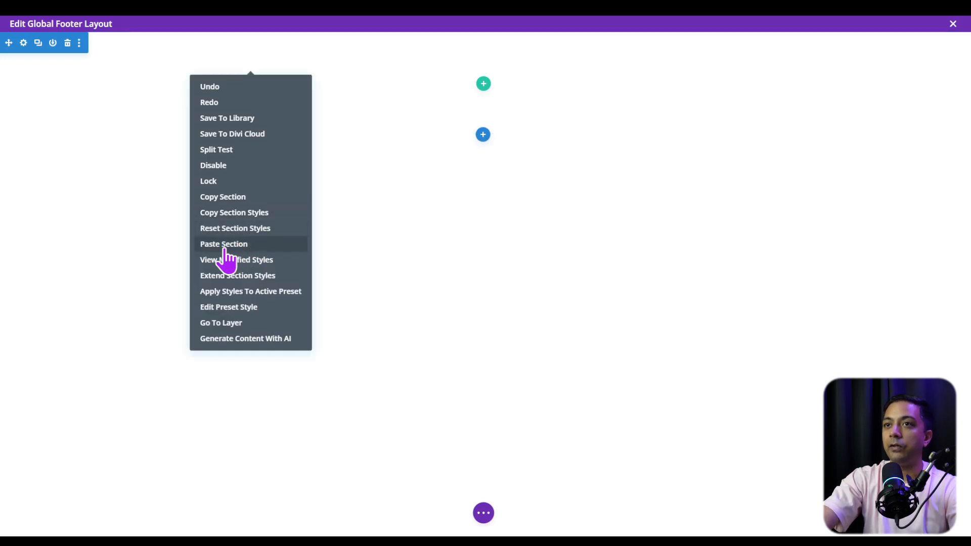
click(224, 245)
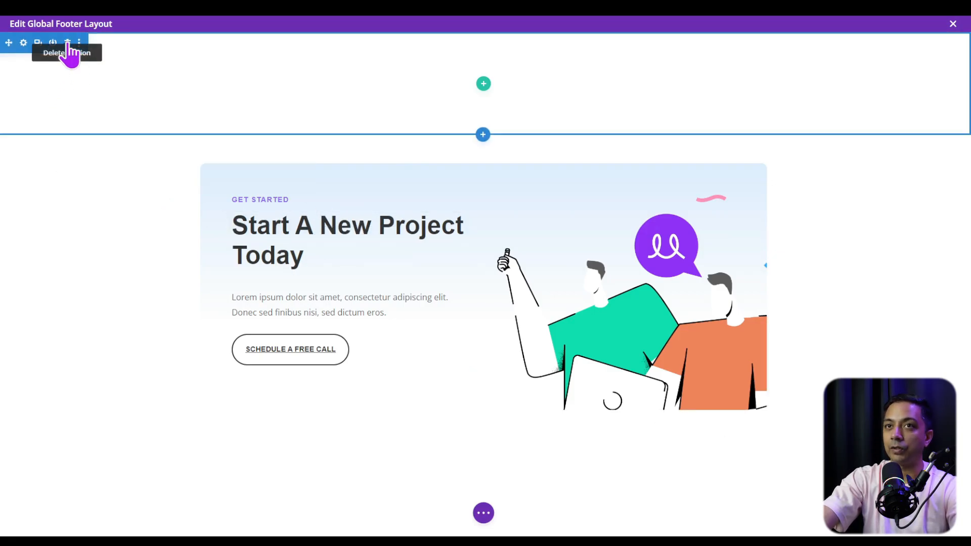
click(67, 44)
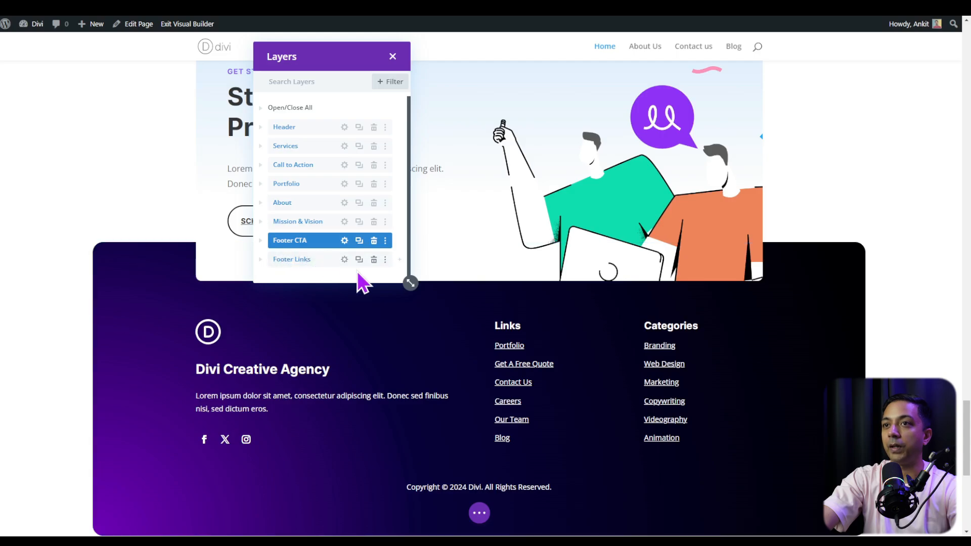
Copy the home page's Footer Links section and add a regular section with a single-column row below the footer CTA in the global footer.
click(385, 260)
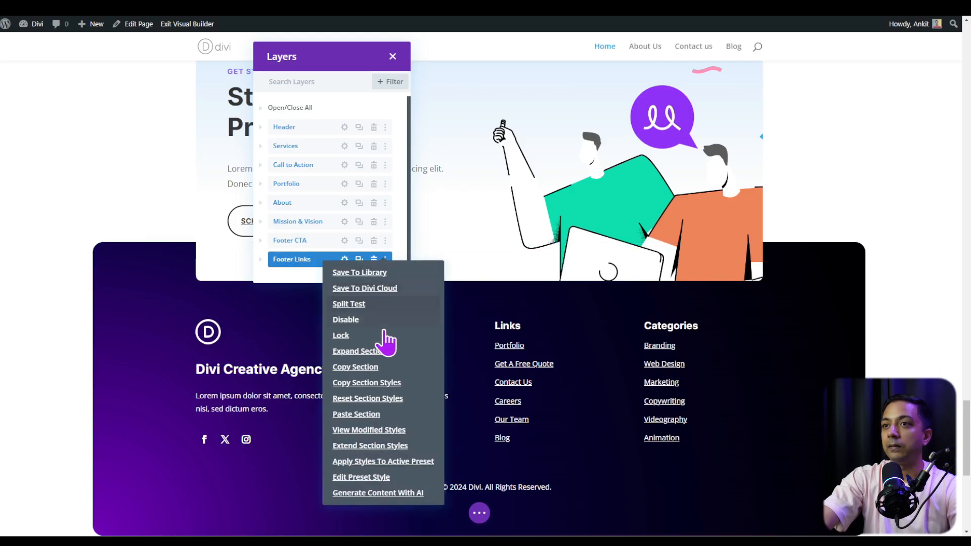
click(360, 366)
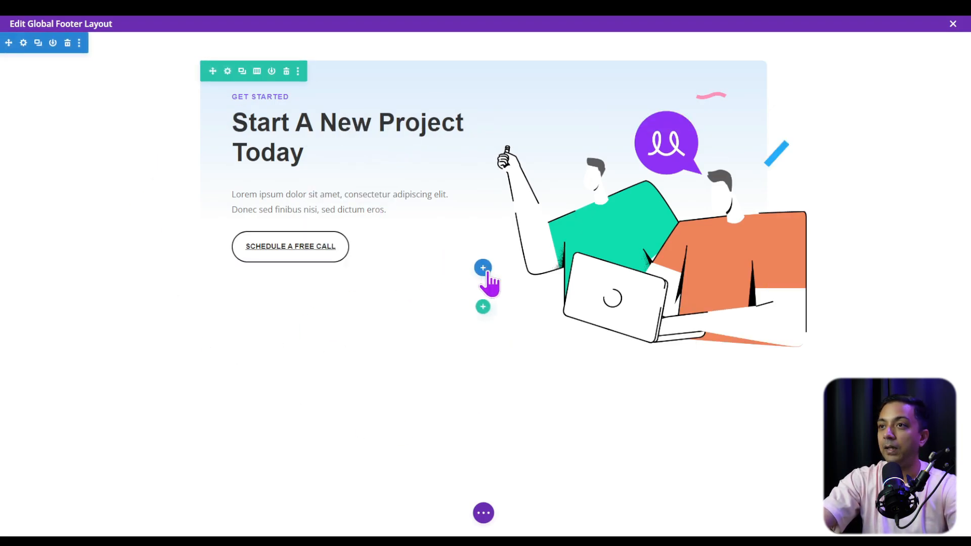
click(483, 268)
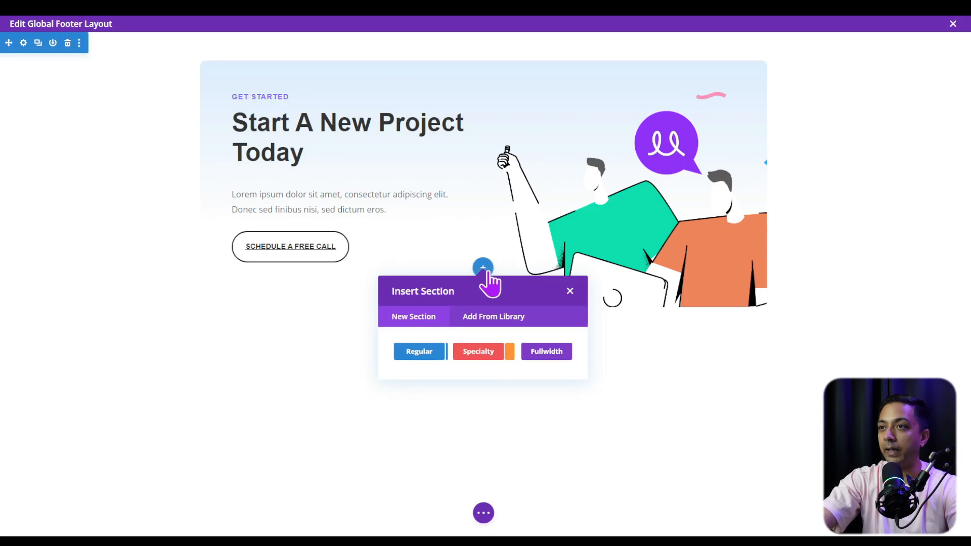
click(420, 352)
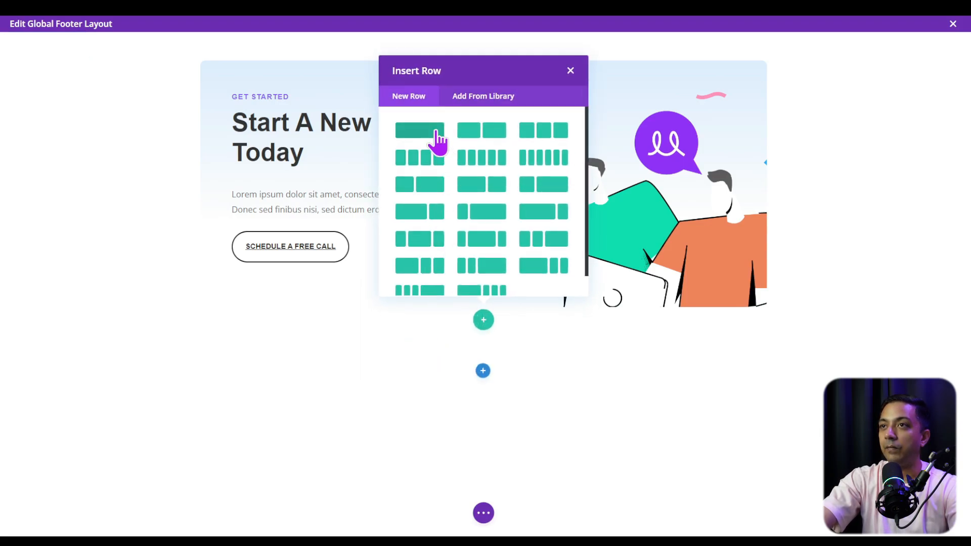
click(438, 133)
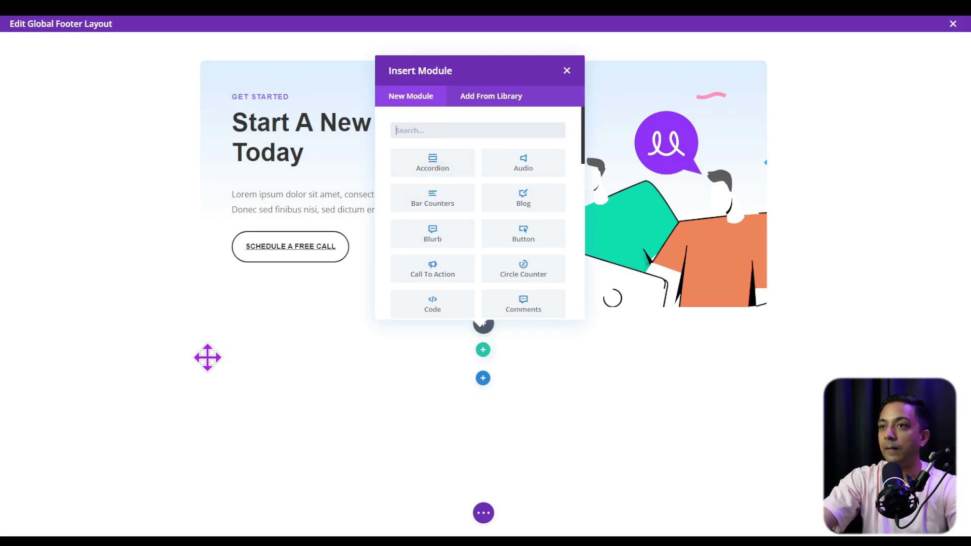
click(208, 358)
Paste the Footer Links section below the new empty section and delete that empty section.
right_click(100, 337)
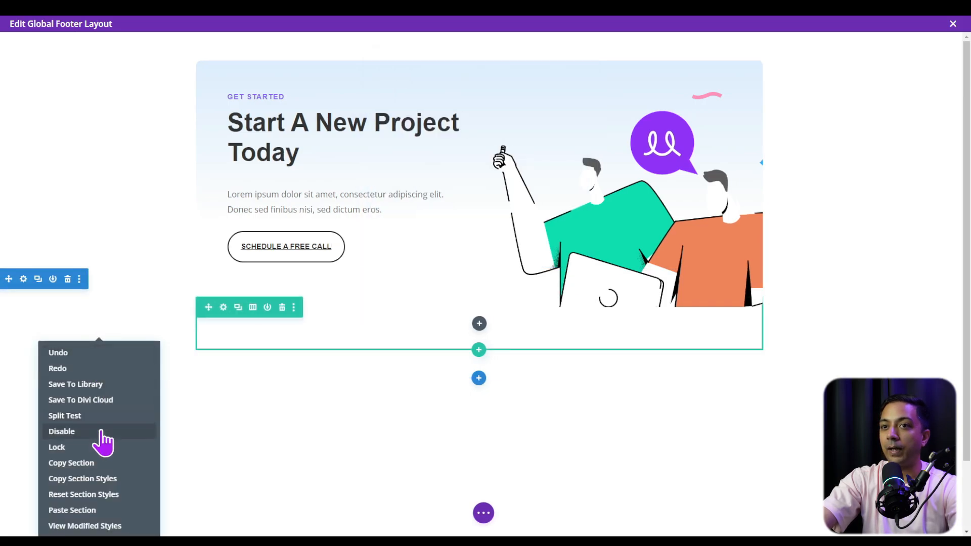
click(87, 512)
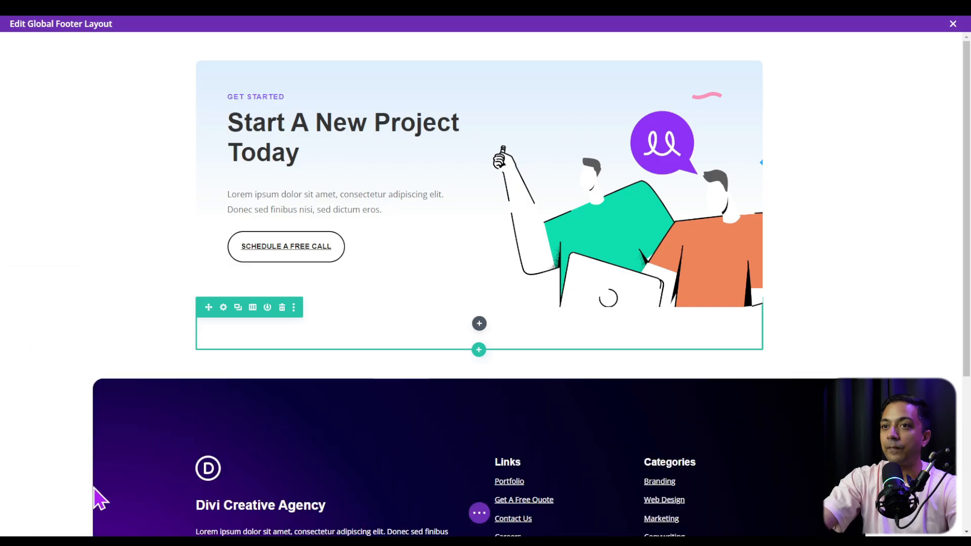
scroll(358, 460, down, 2)
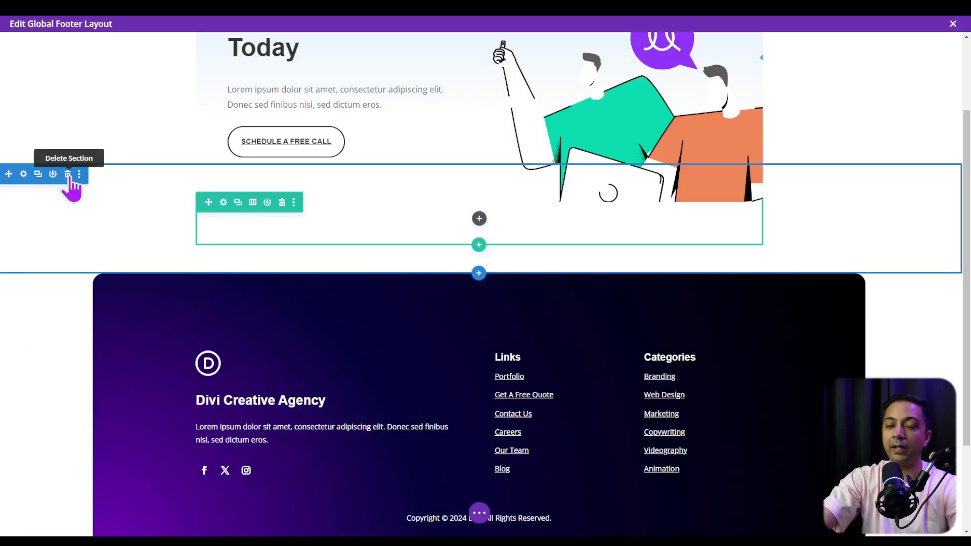
click(68, 175)
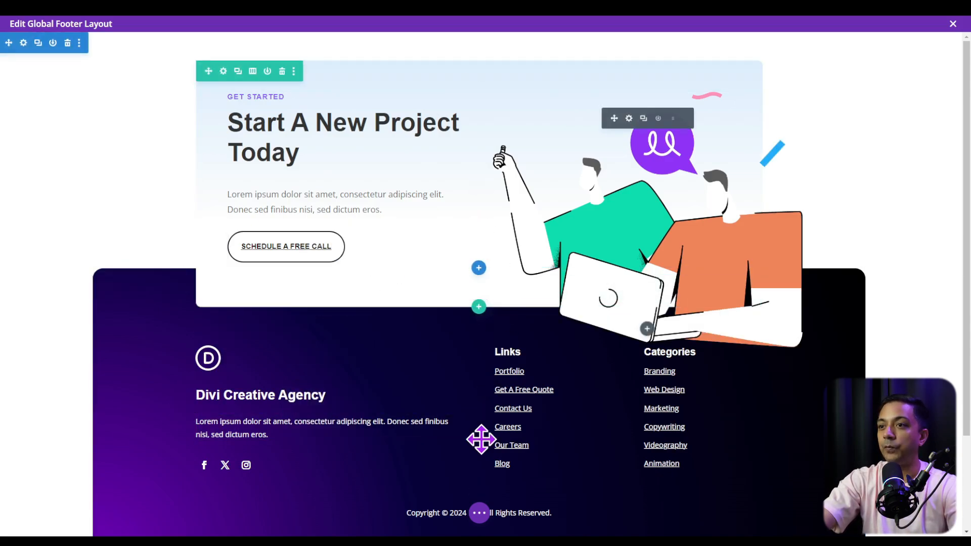
Close the global footer layout editor and save the Theme Builder changes.
click(479, 513)
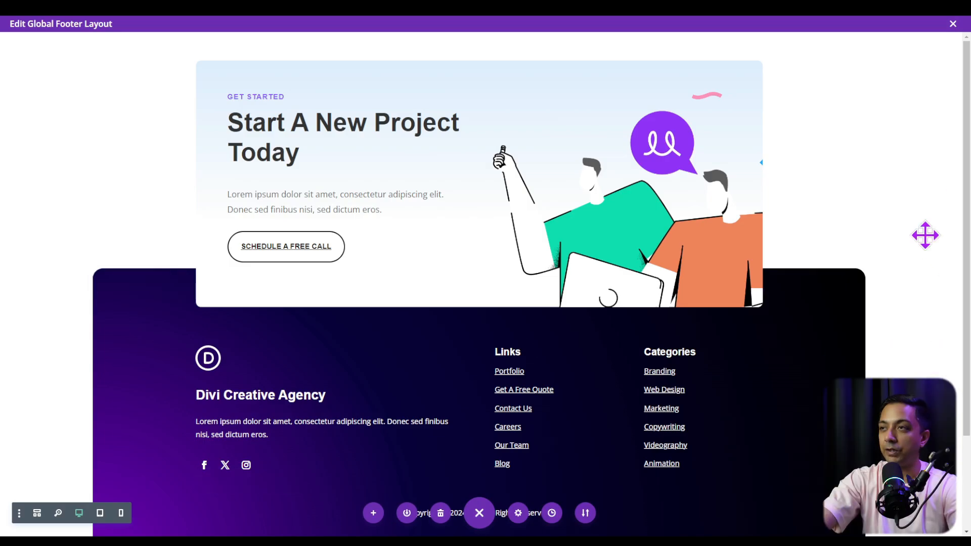
click(954, 24)
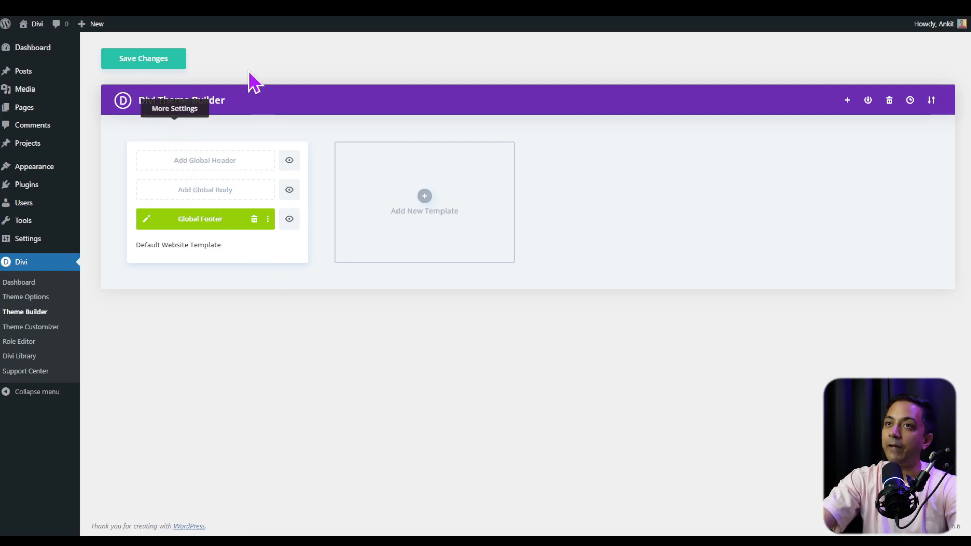
click(148, 62)
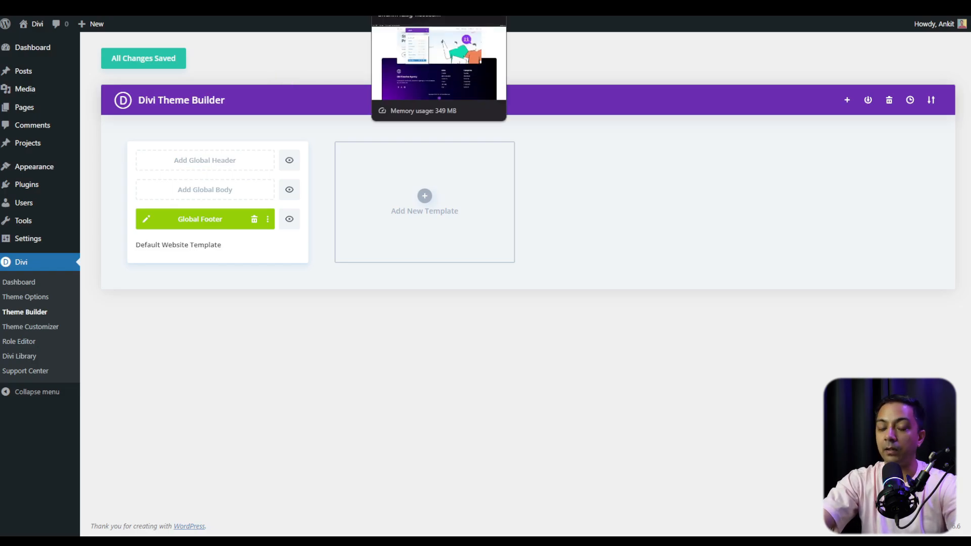
Delete the Footer Links and Footer CTA sections from the home page, then exit the Visual Builder.
click(438, 16)
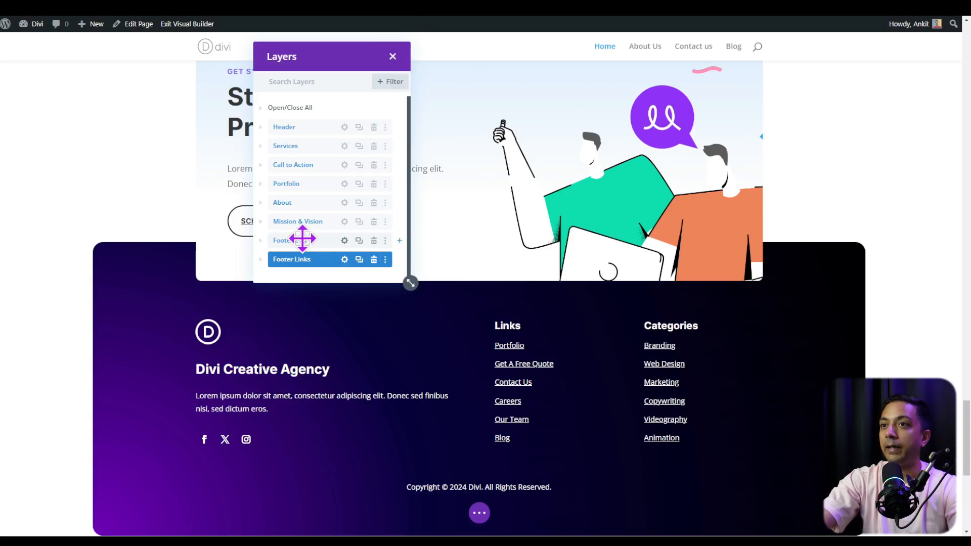
click(374, 260)
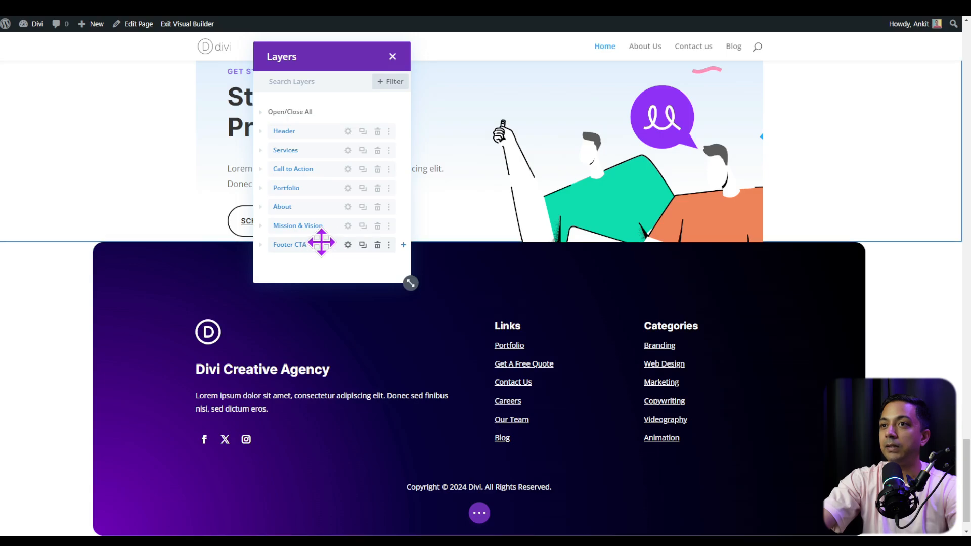
click(377, 245)
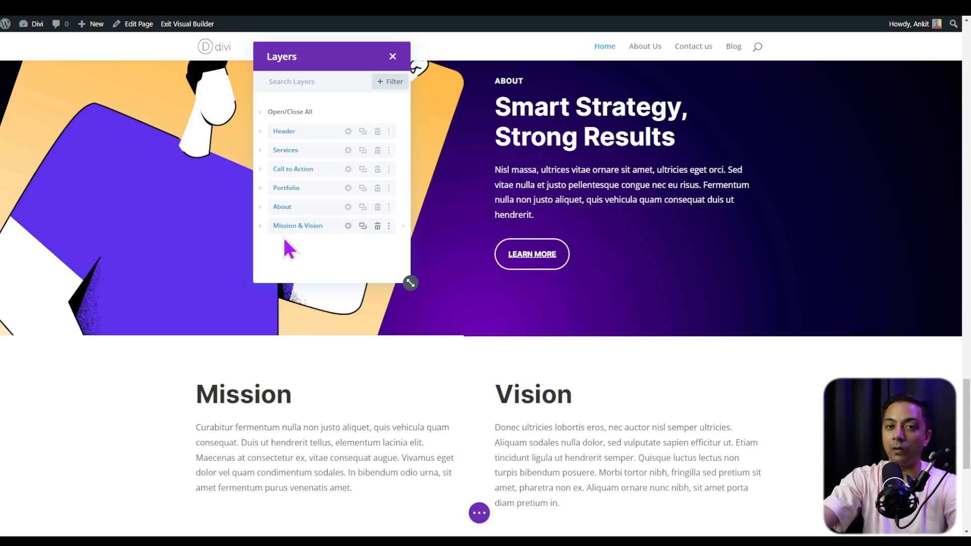
click(393, 56)
click(479, 513)
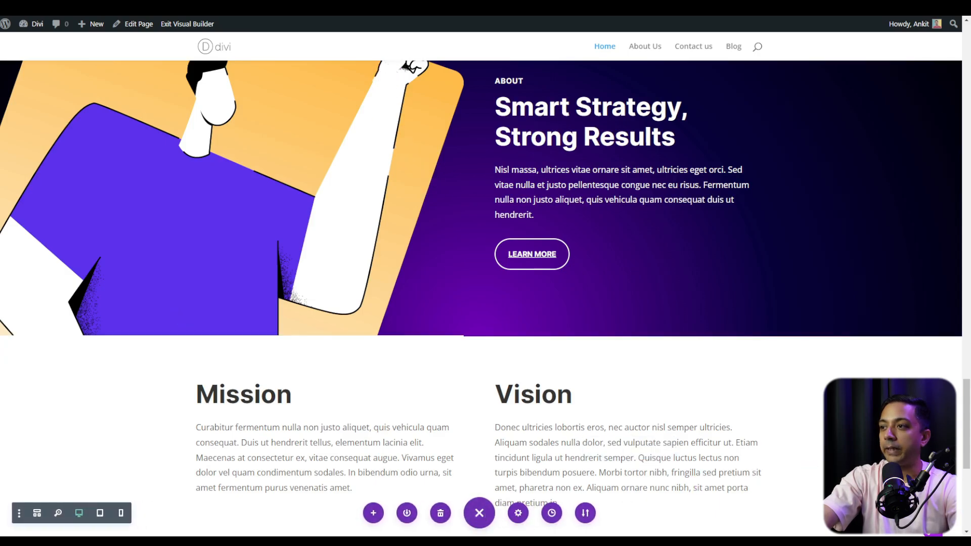
click(176, 24)
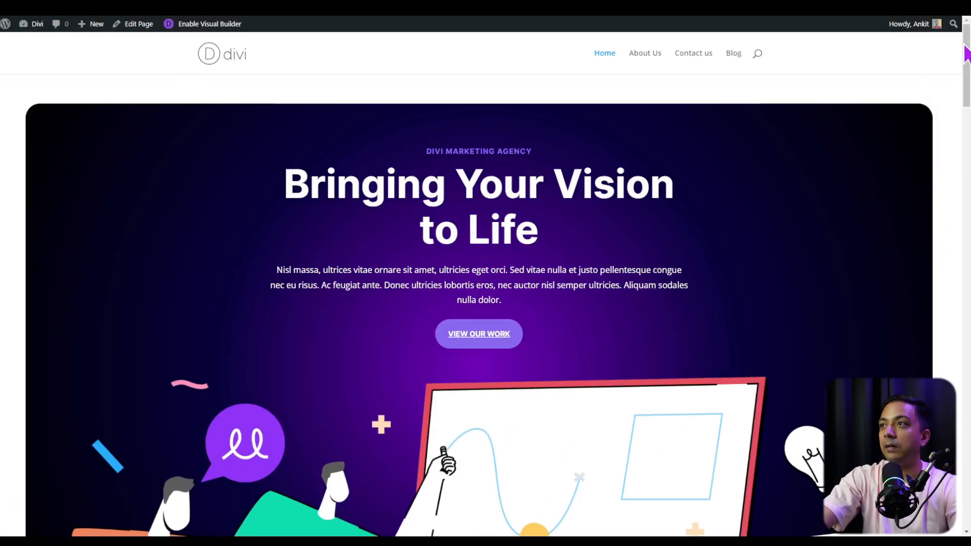
Check the global footer on the live Home, About Us and Contact us pages.
drag(969, 66, 967, 468)
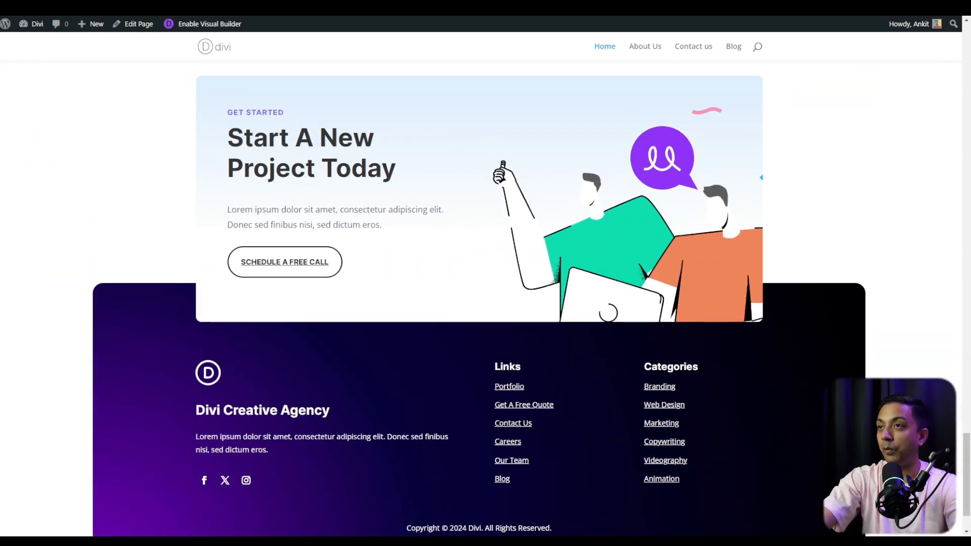
click(643, 48)
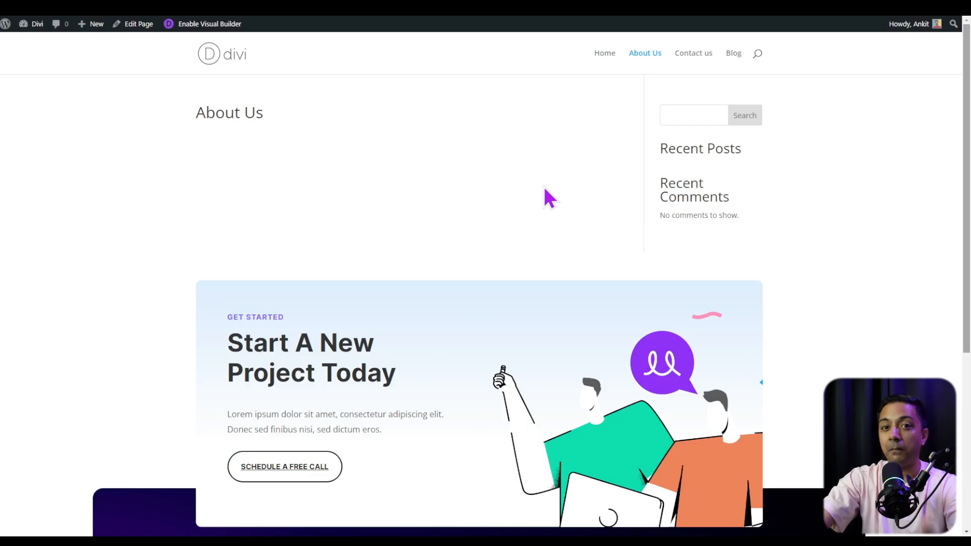
scroll(834, 291, down, 3)
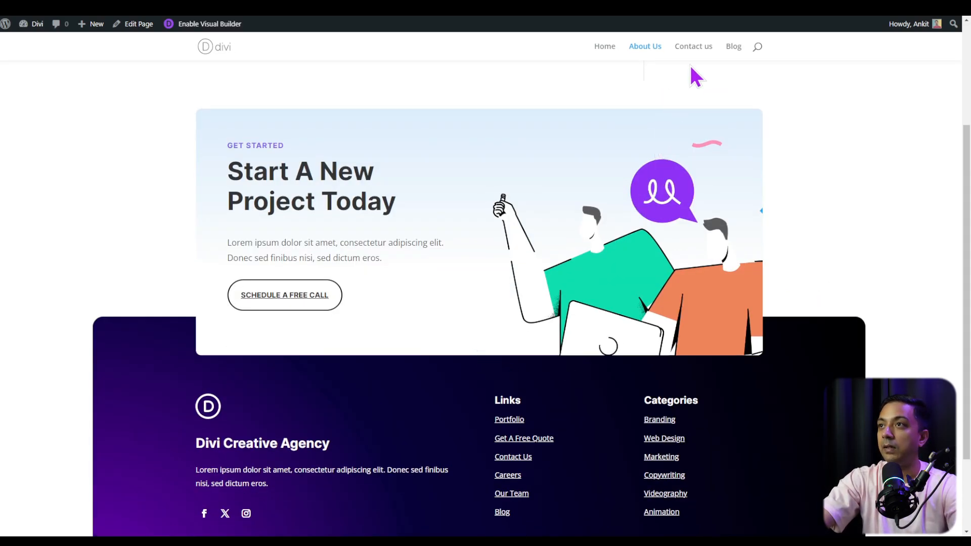
click(691, 46)
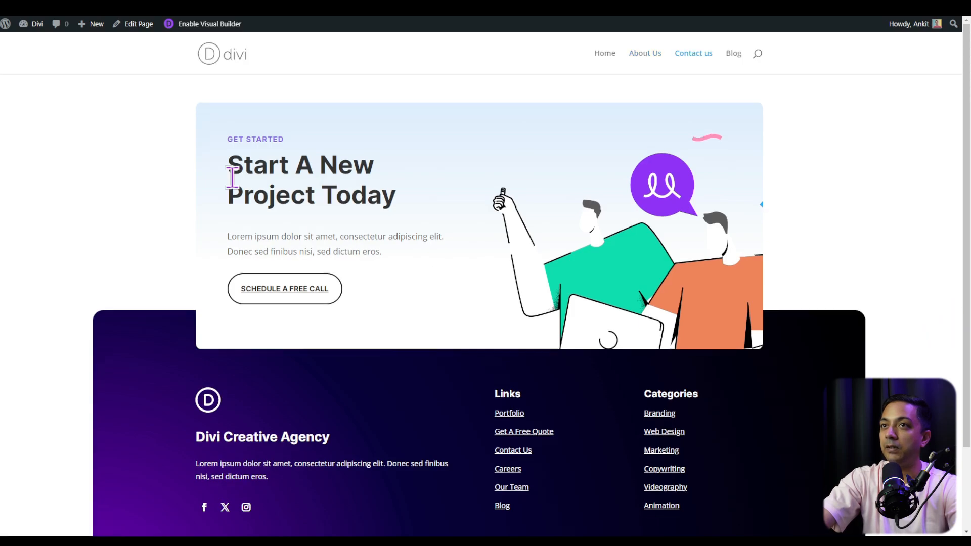
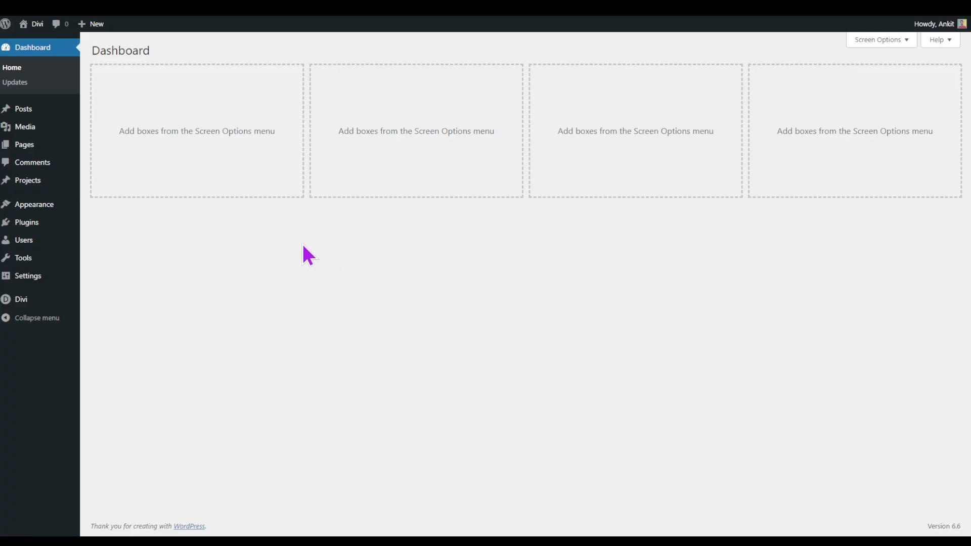
Create a new page titled "AI home" and save it as a draft.
click(30, 148)
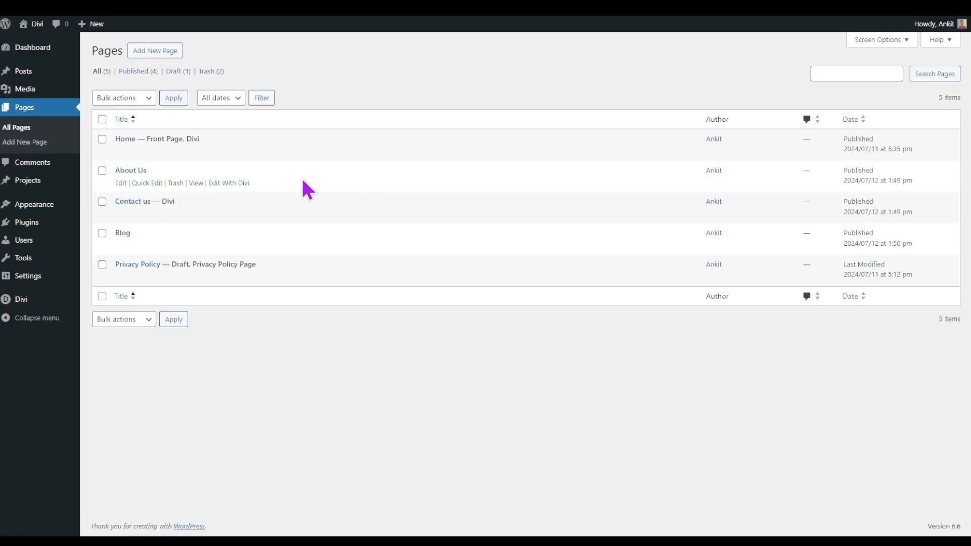
click(155, 51)
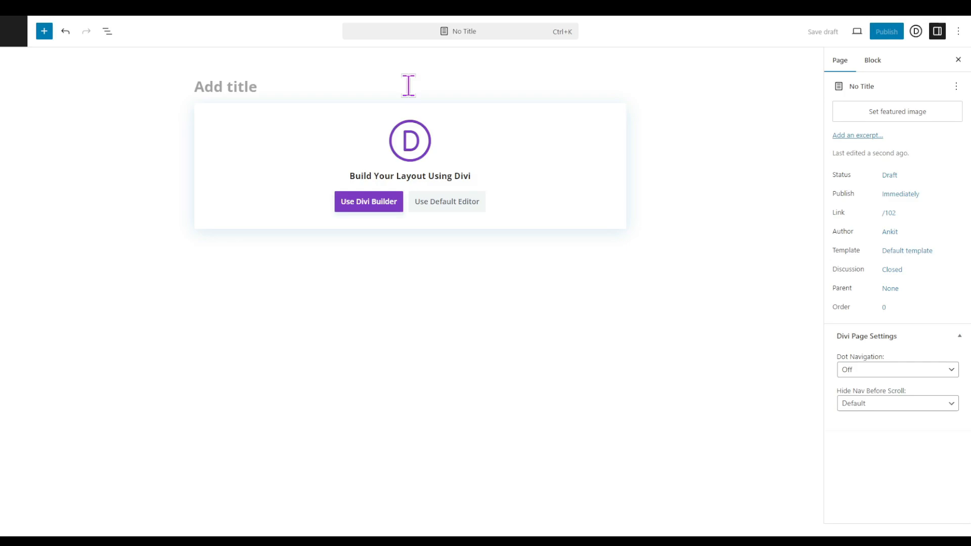
text(AI home)
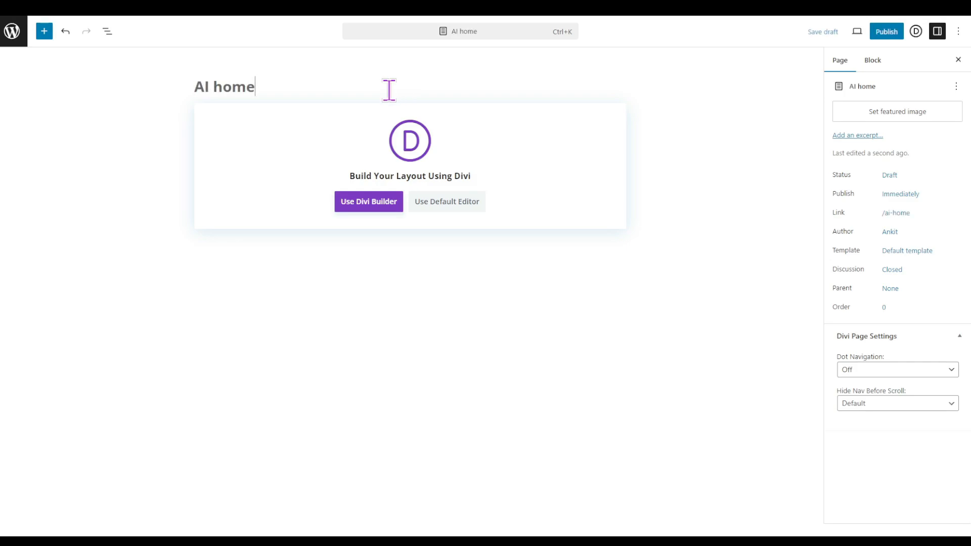
click(818, 32)
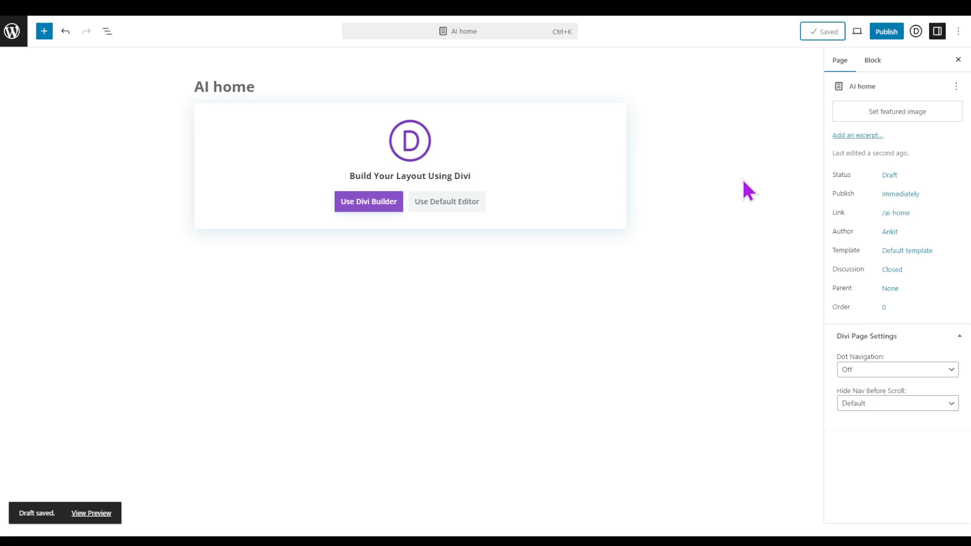
Build the page with AI, describing "We are a marketing agency based in newyork providing services like analytics, Content Strategy, Design, SEO and social media".
click(359, 212)
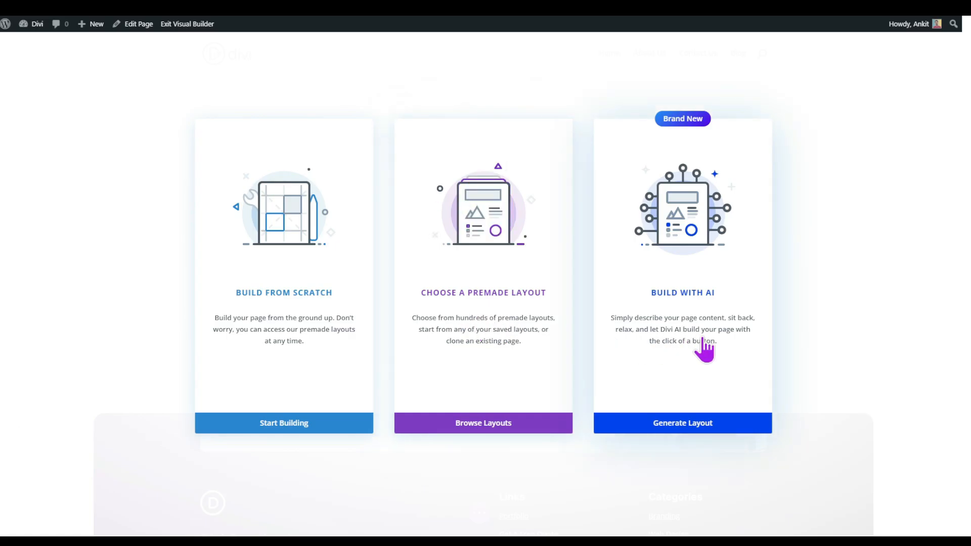
click(692, 430)
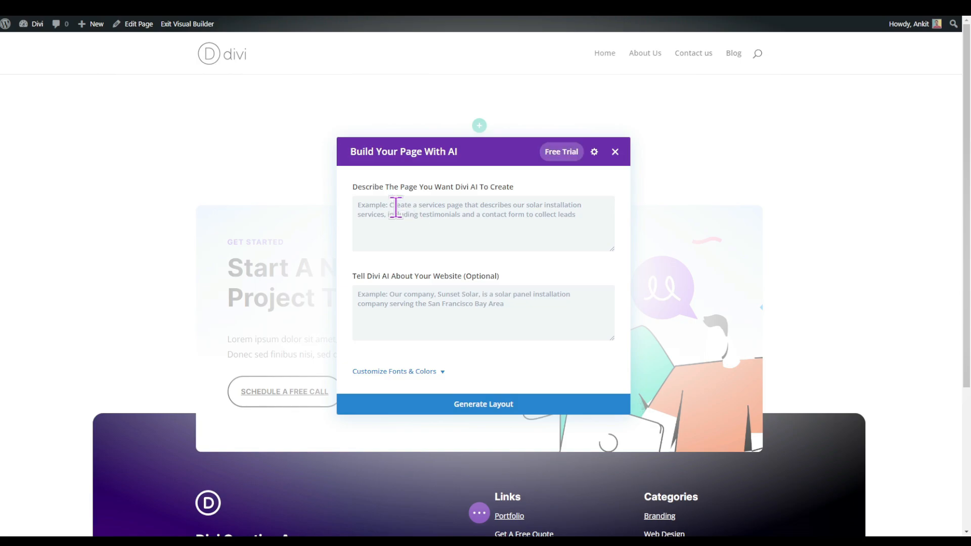
drag(352, 186, 494, 188)
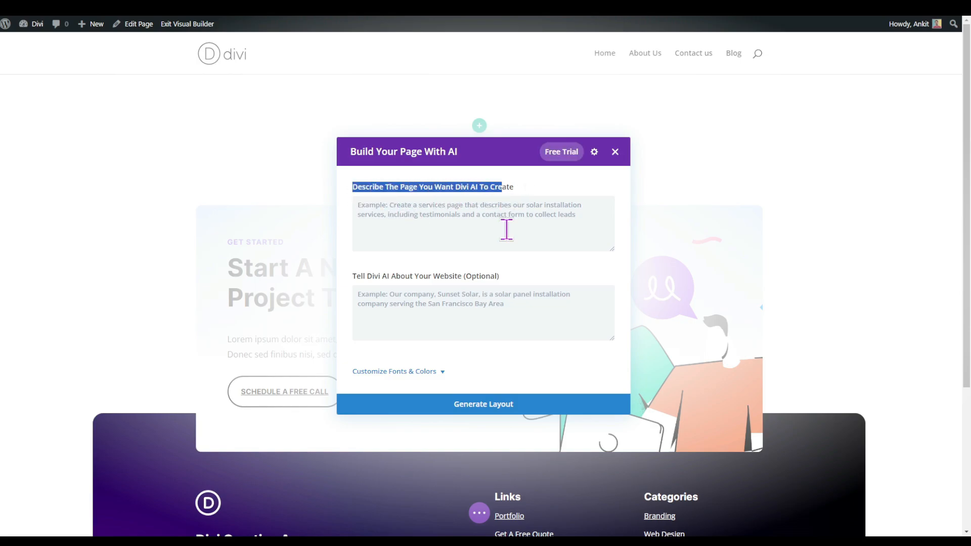
click(506, 228)
text(We are a marketing agency based in newyork providing services like analytics, Content Strategy, Design, SEO and social media)
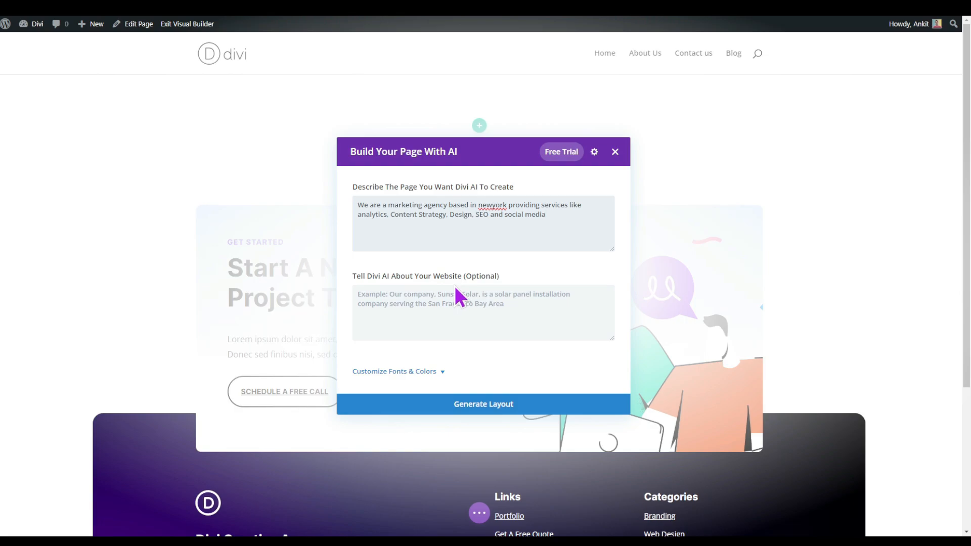
click(435, 310)
Customize the AI layout's fonts, setting both the heading font and the body font to Website Default.
click(428, 372)
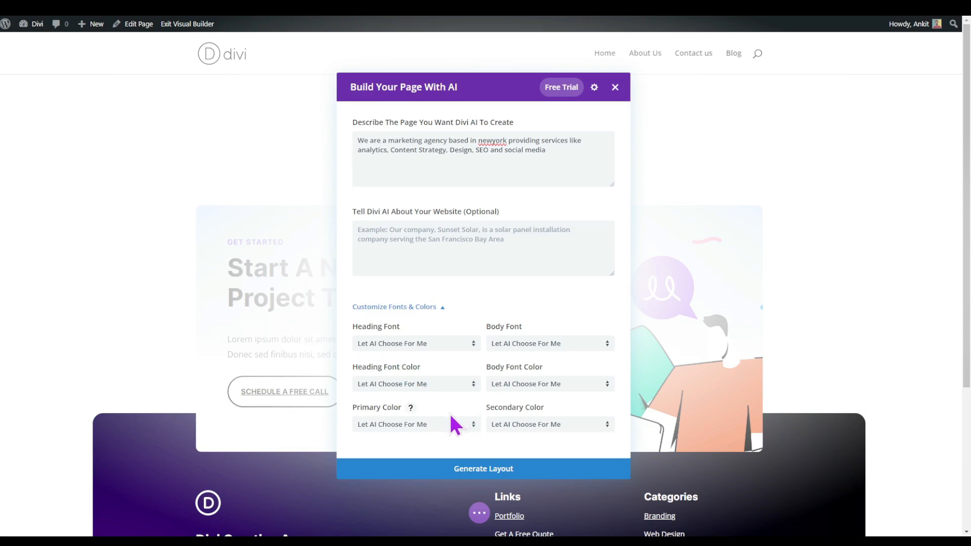
click(430, 346)
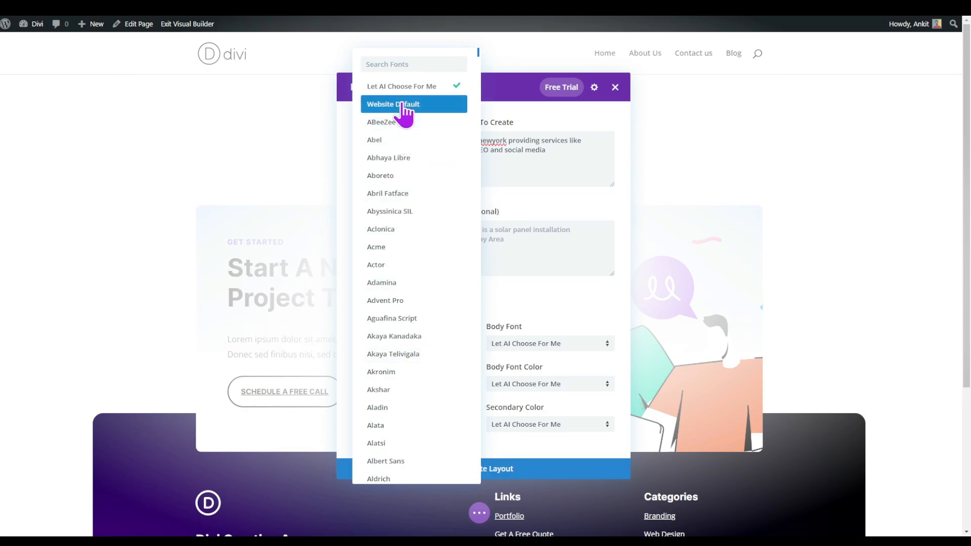
click(407, 105)
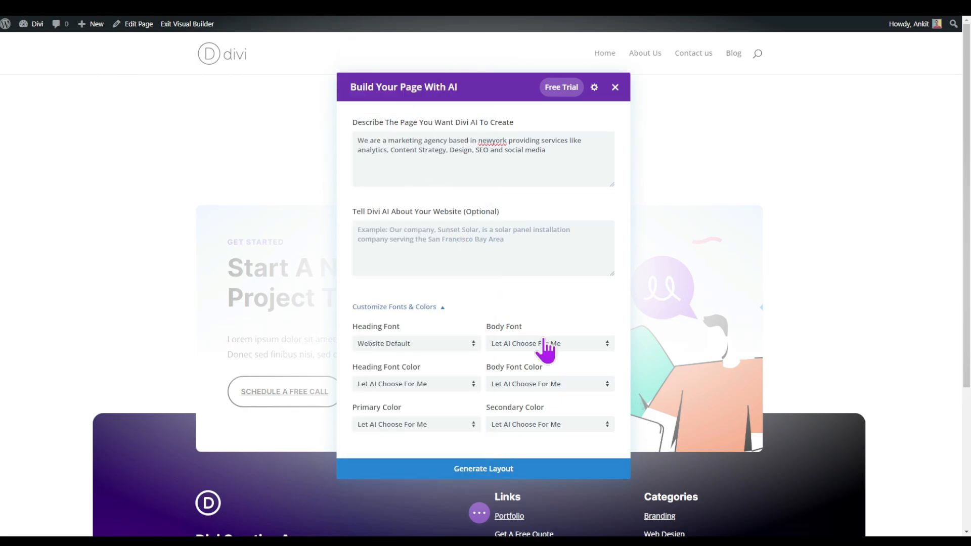
click(544, 344)
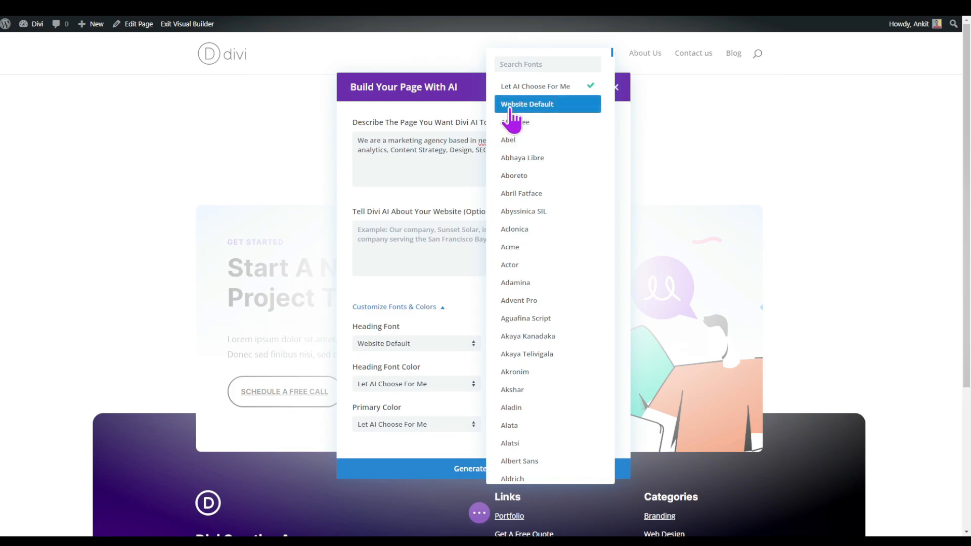
click(512, 103)
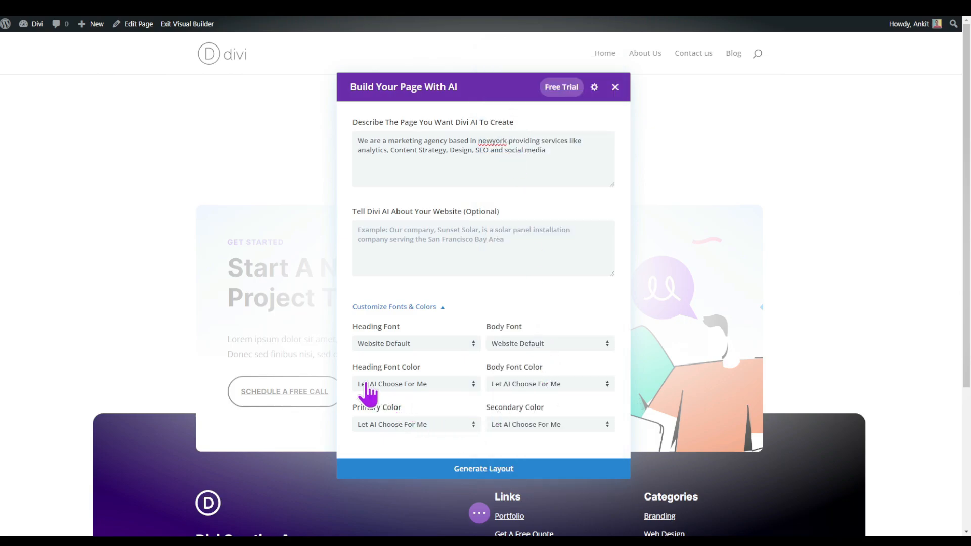
Set the heading font, body font, primary and secondary colors to Website Default and generate the layout.
click(380, 385)
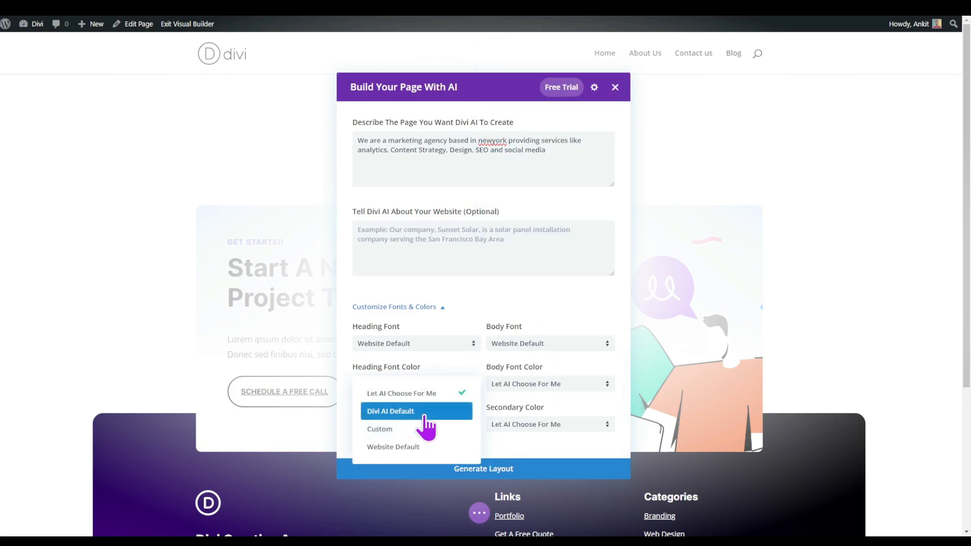
click(424, 453)
click(432, 427)
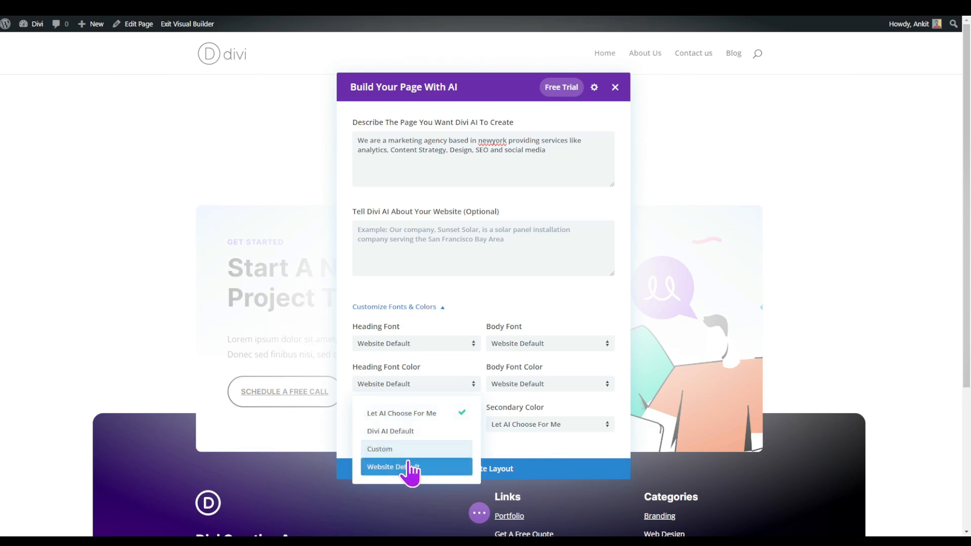
click(408, 464)
click(538, 430)
click(540, 467)
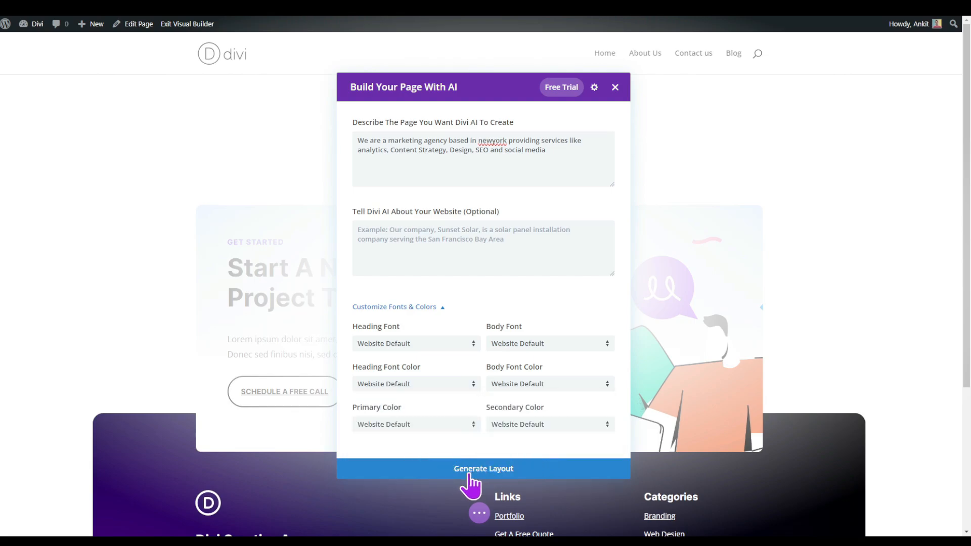
click(469, 473)
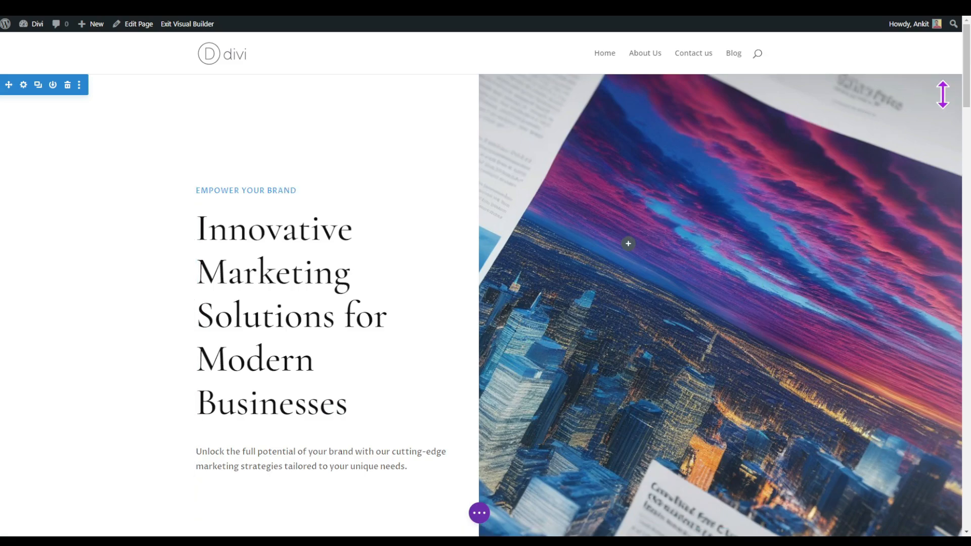
Review the AI-generated page's sections, including the hero, Our Expertise and About Us content and images.
scroll(969, 81, down, 4)
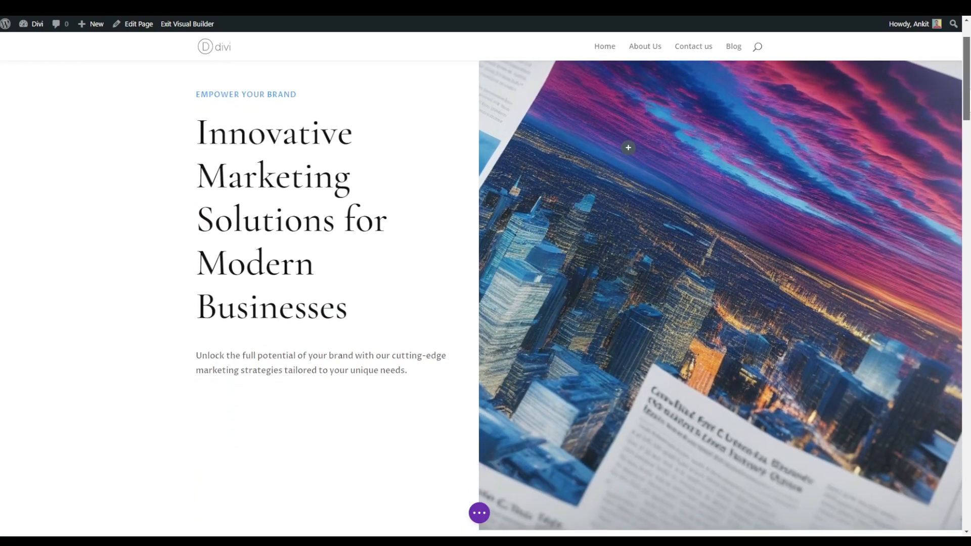
scroll(968, 167, down, 7)
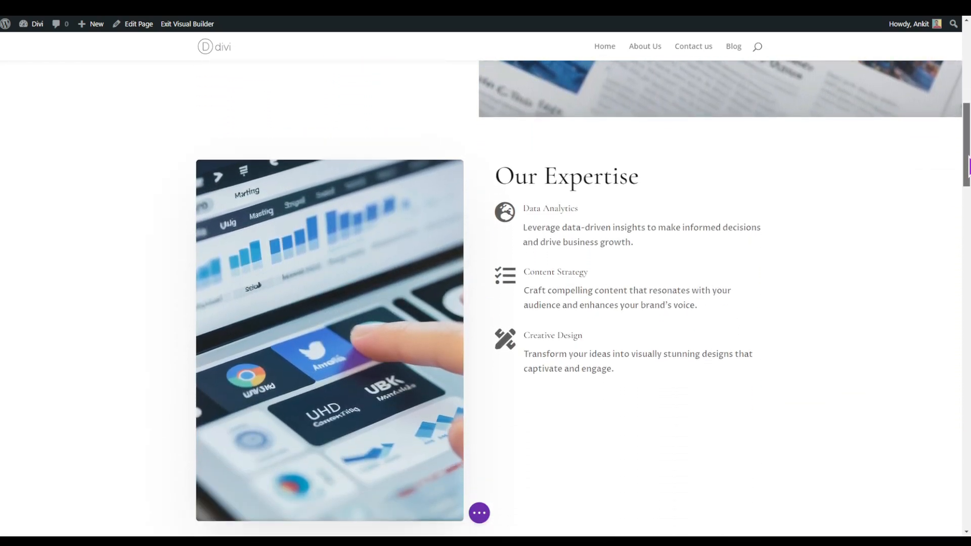
drag(969, 166, 964, 396)
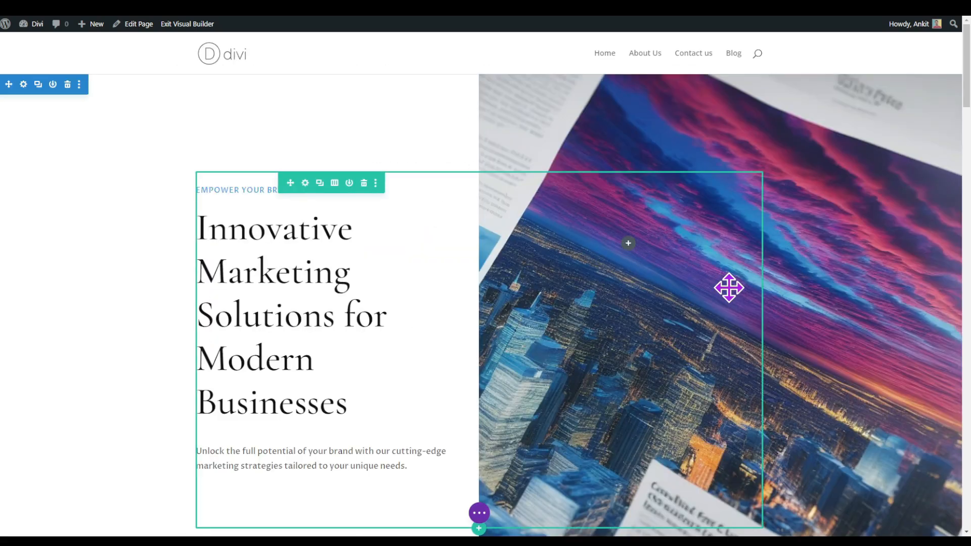
scroll(749, 294, down, 5)
scroll(765, 301, down, 1)
scroll(820, 275, up, 7)
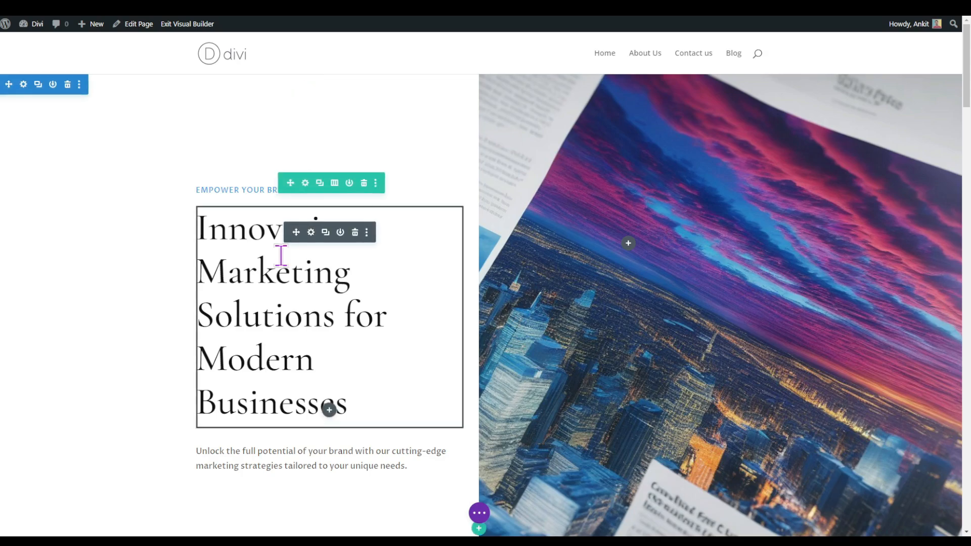
scroll(400, 326, down, 4)
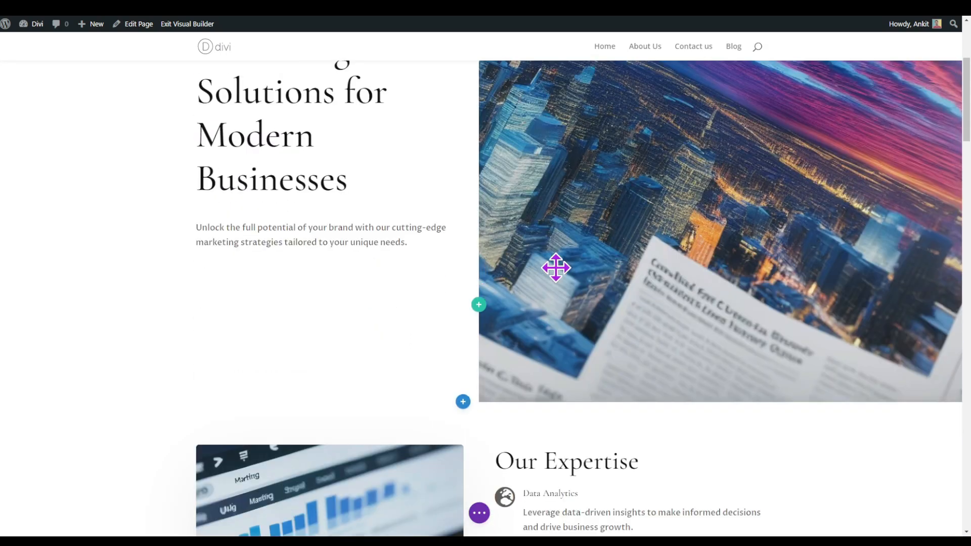
scroll(557, 267, down, 5)
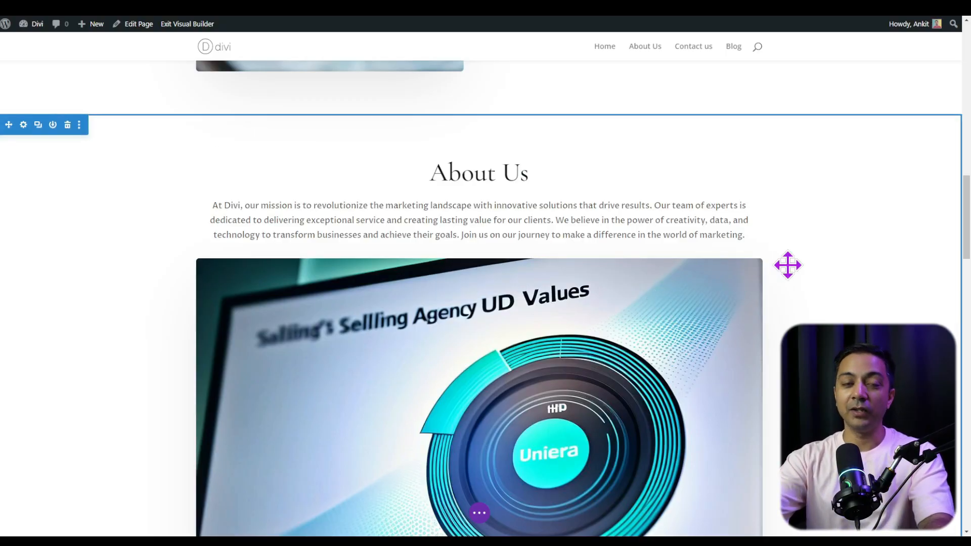
scroll(790, 269, down, 2)
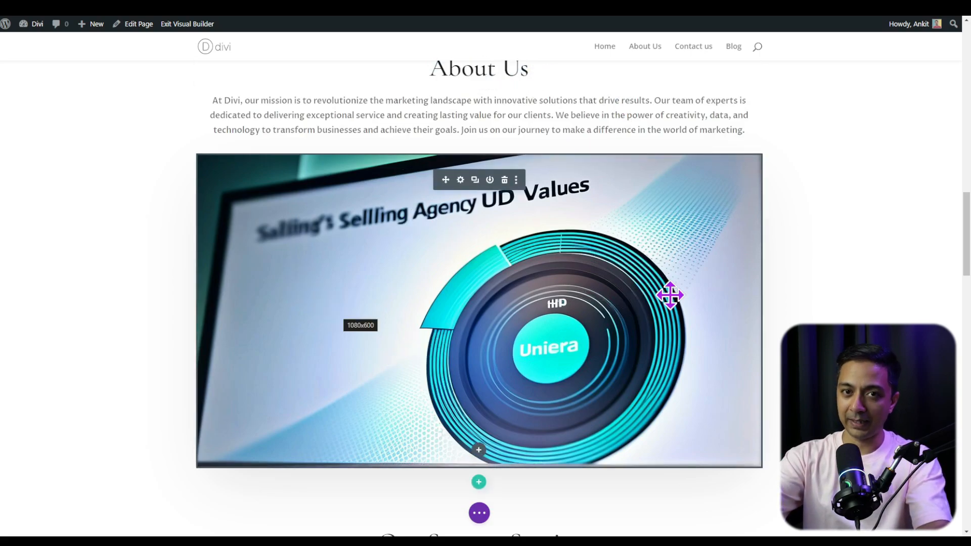
Remove the existing image from the image module in the About Us section.
click(461, 180)
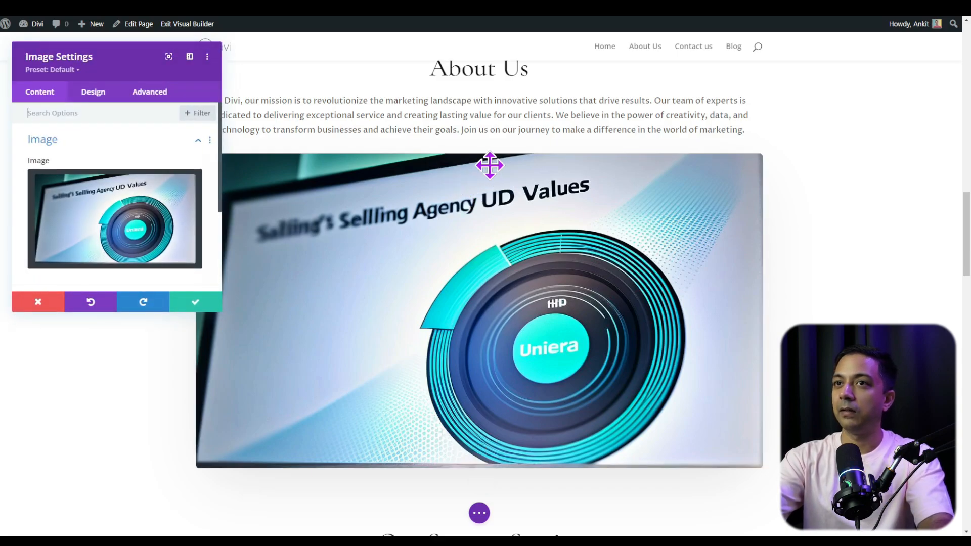
mouse_move(87, 223)
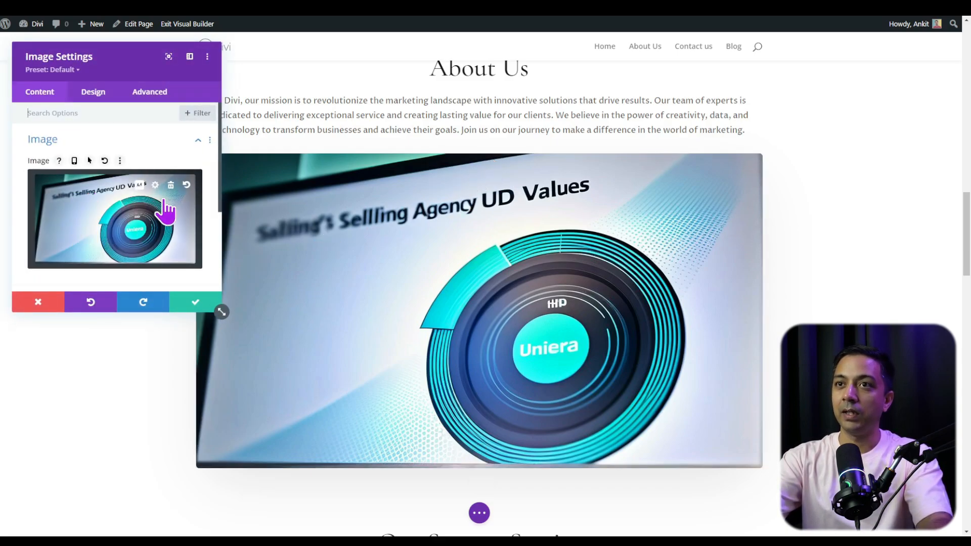
click(170, 186)
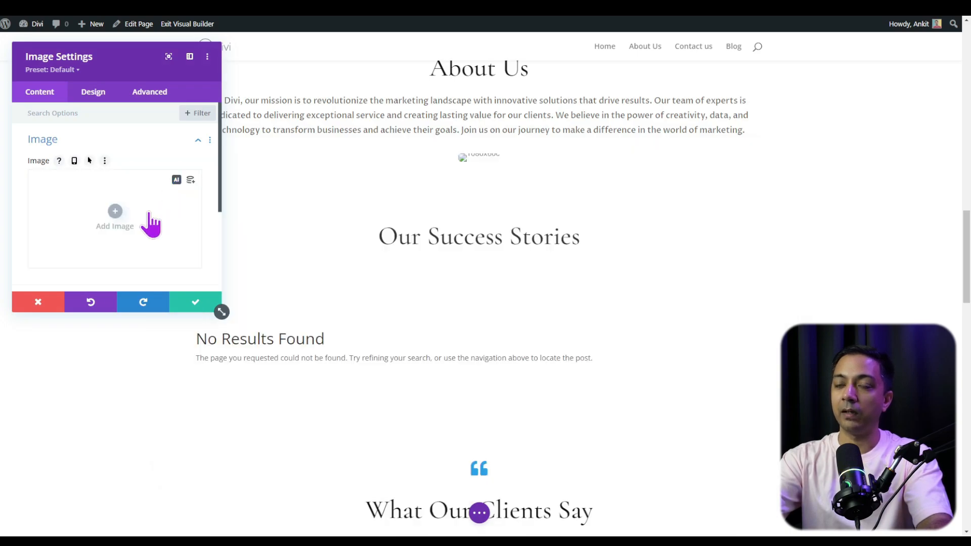
Generate AI images in Photo style, Landscape (8:5), described as "A marketing team of Professional working in a large office on laptops".
click(177, 183)
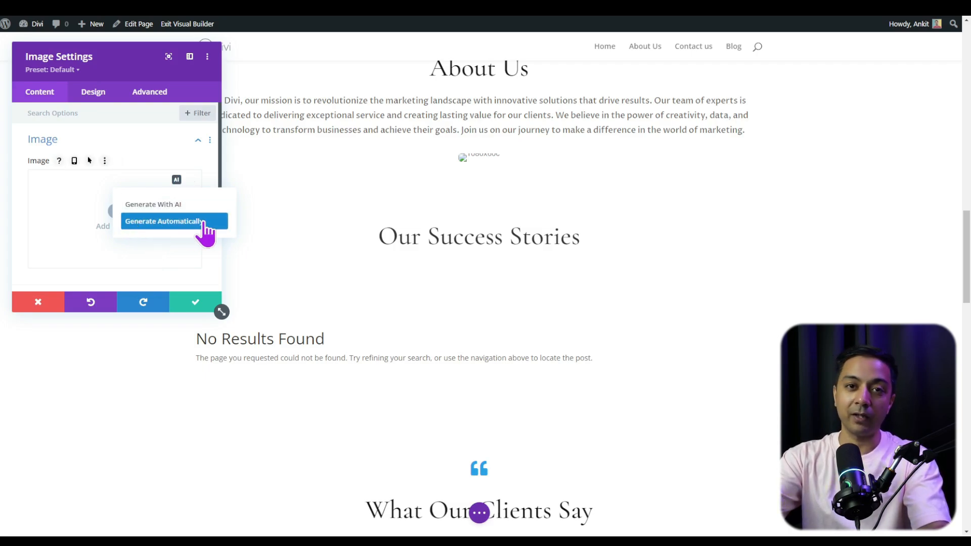
click(173, 219)
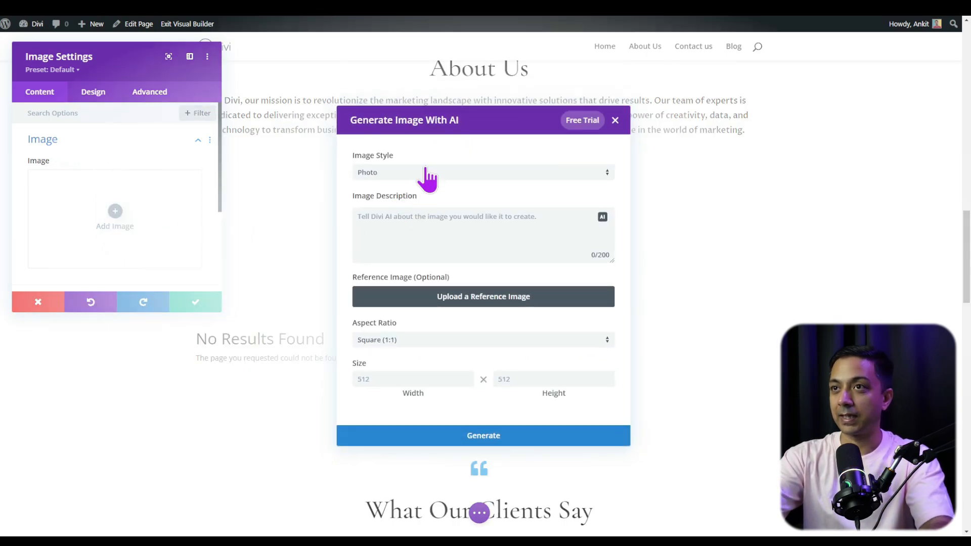
click(426, 177)
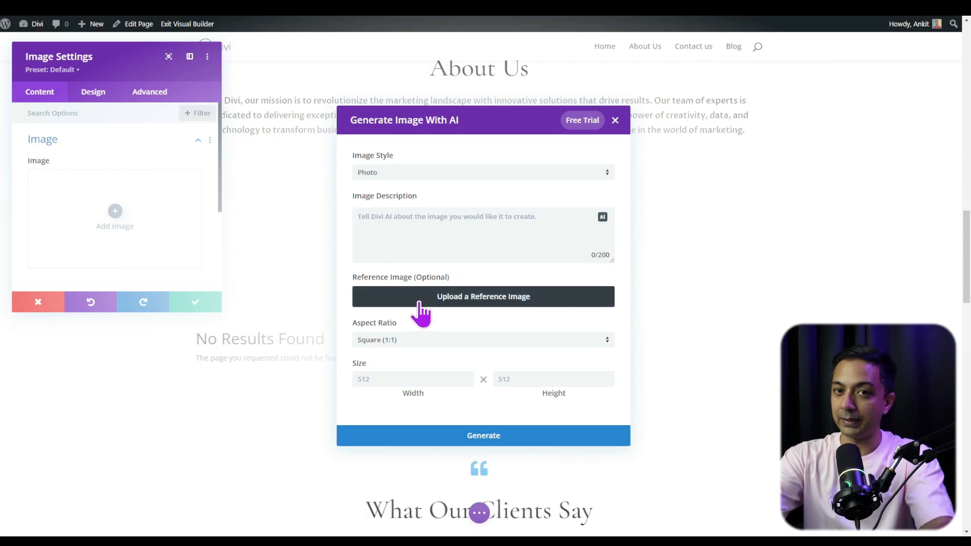
click(431, 344)
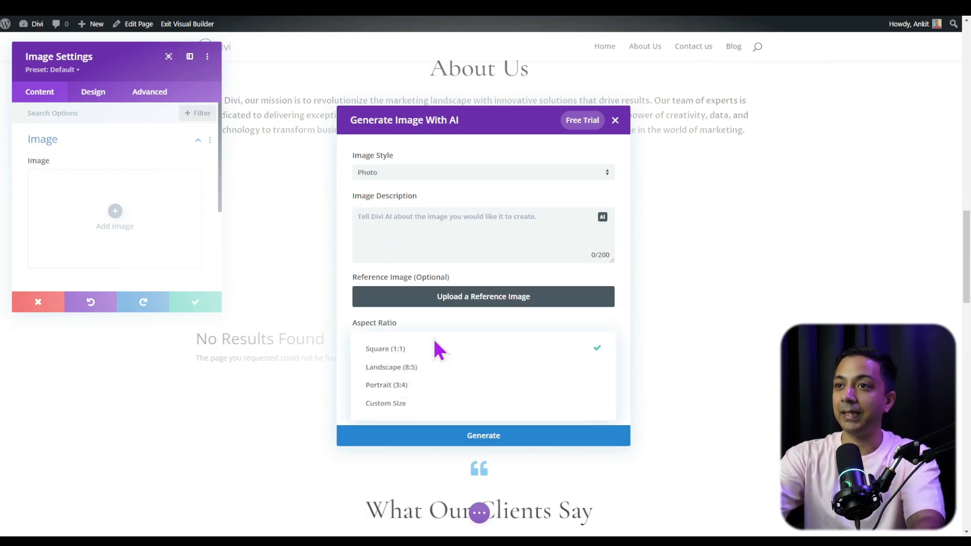
click(460, 368)
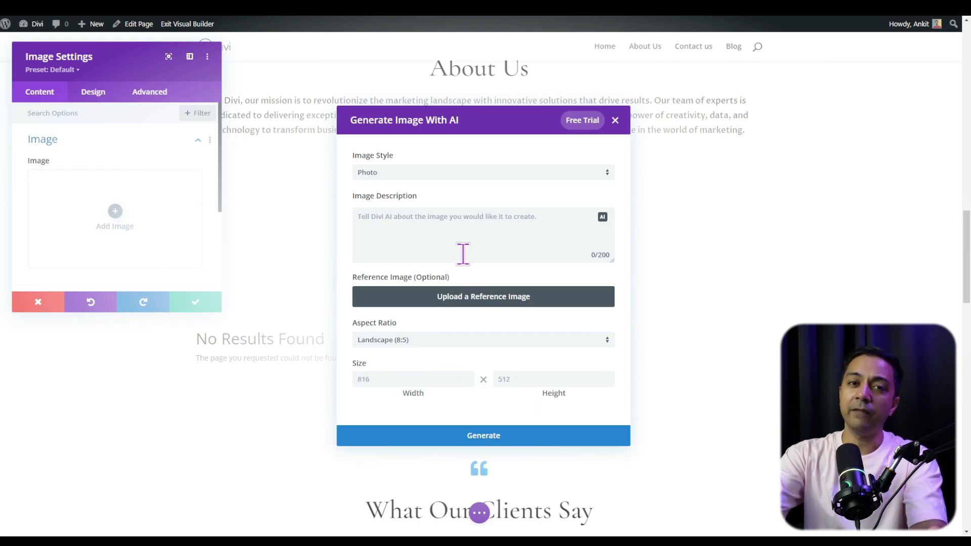
click(434, 243)
text(A marketing team of Professional working in a large office on laptops)
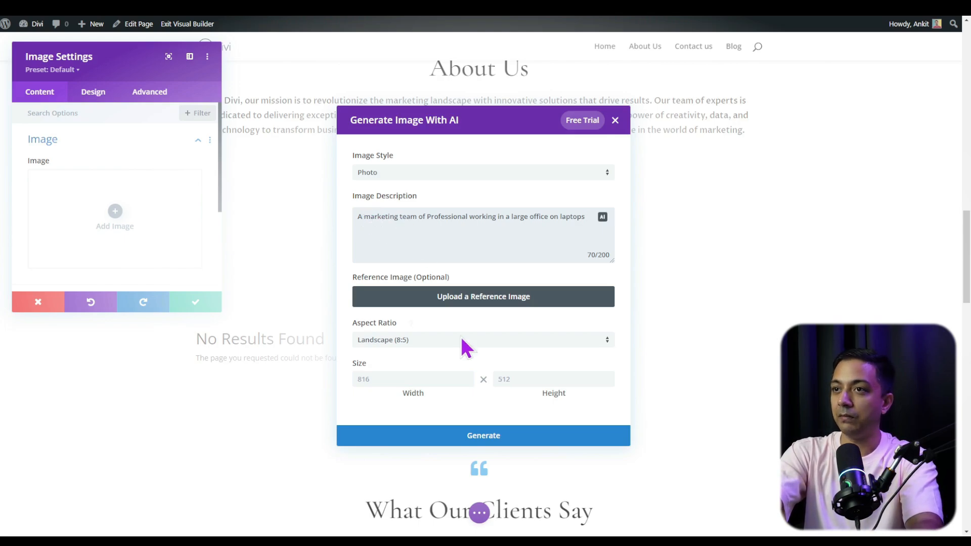
click(458, 441)
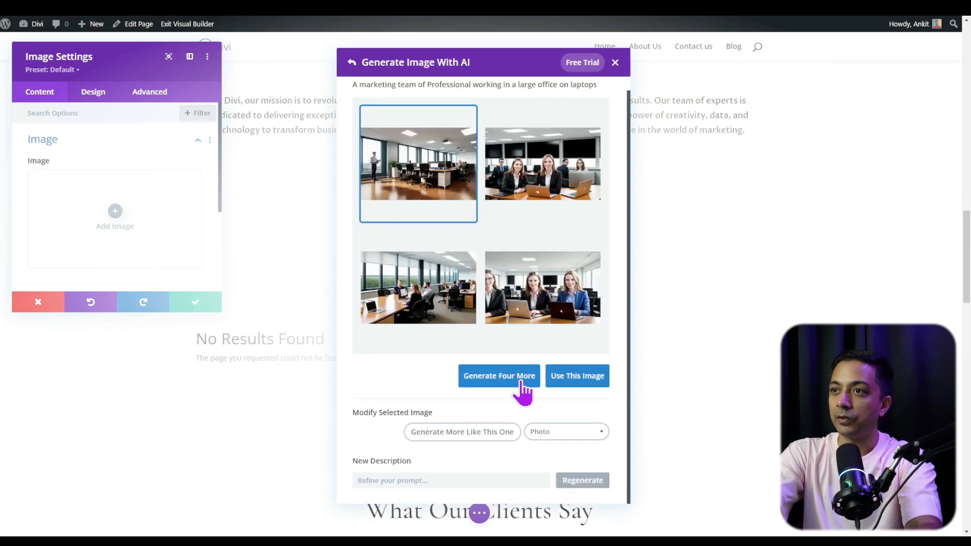
Use the second generated image, showing two women at laptops with colleagues behind them, and save the image module.
click(519, 189)
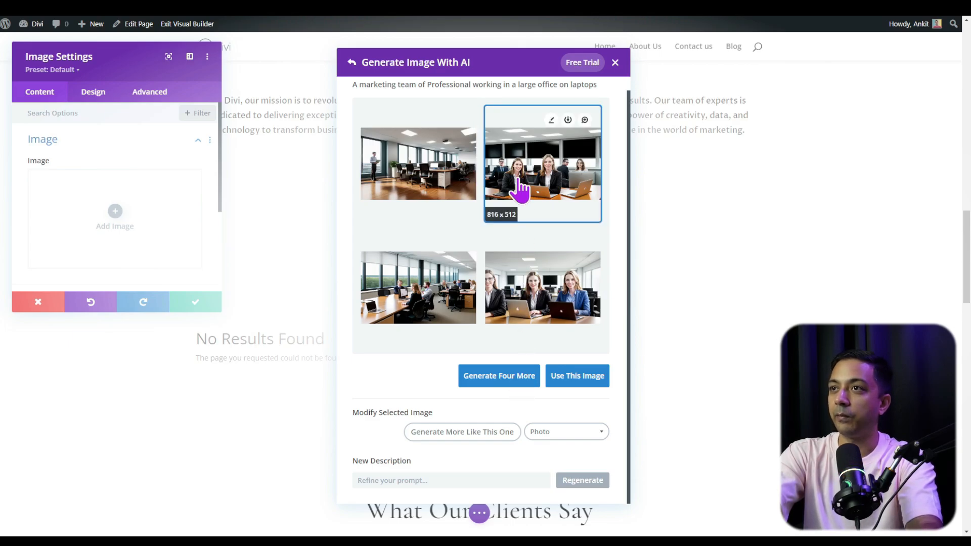
click(597, 380)
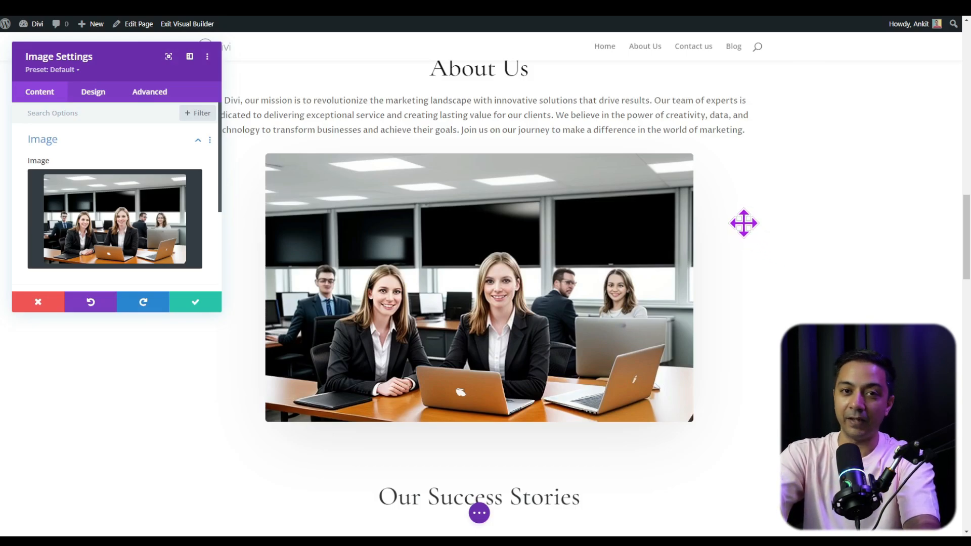
scroll(744, 223, up, 1)
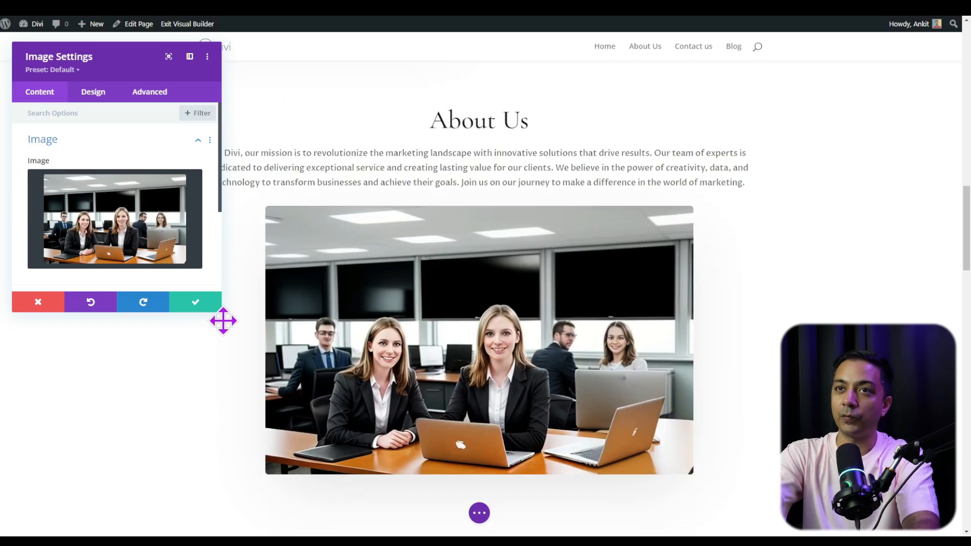
click(188, 305)
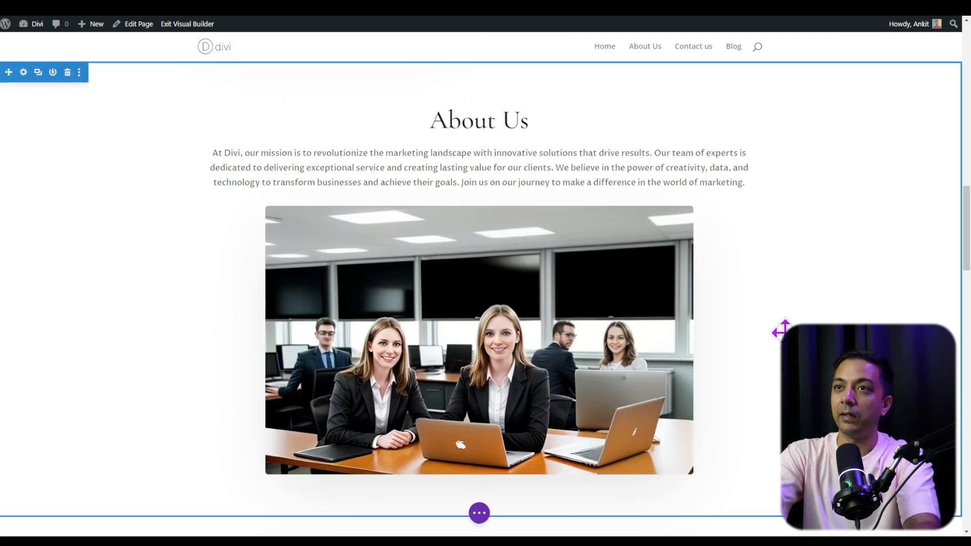
Insert a Text module directly below the team image in the About Us section.
scroll(624, 165, down, 5)
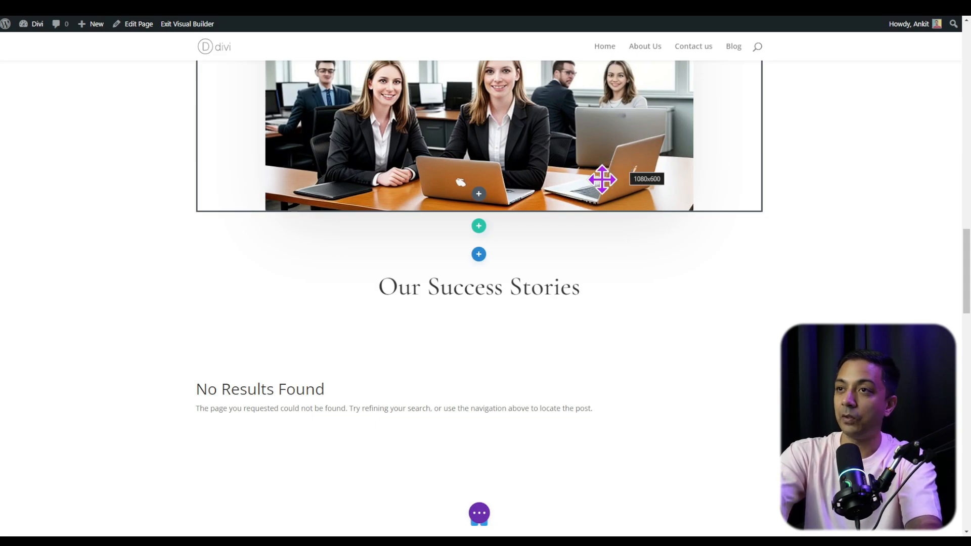
click(479, 195)
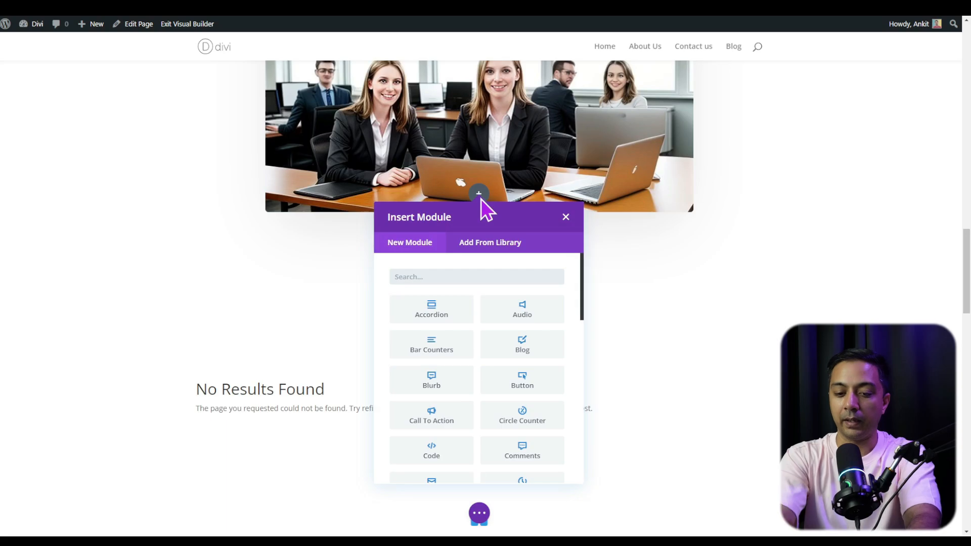
text(te)
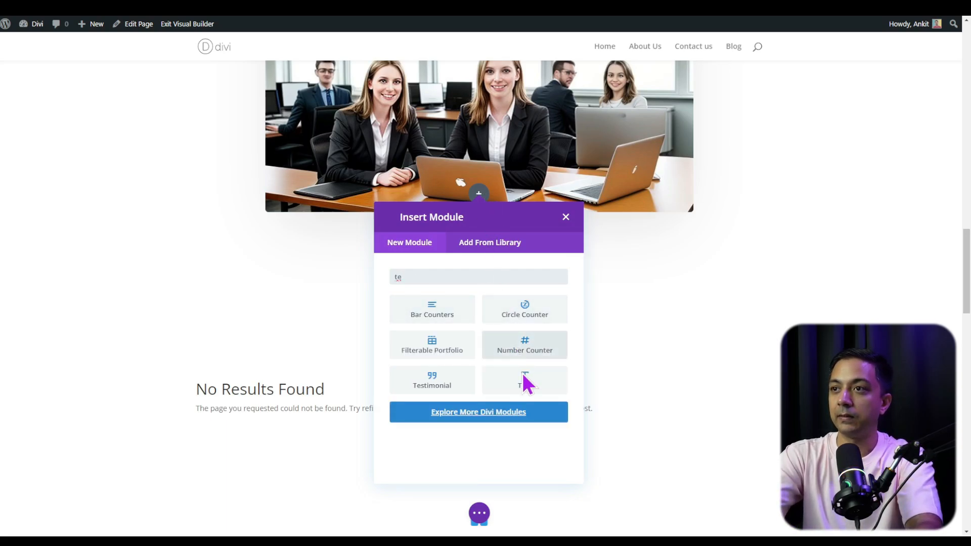
click(524, 389)
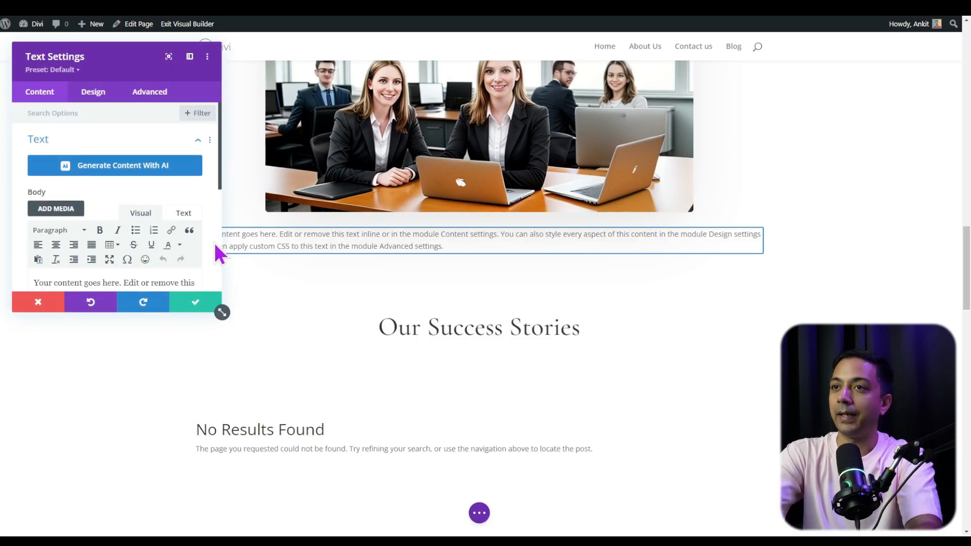
Delete all the placeholder body text from the new text module.
triple_click(302, 245)
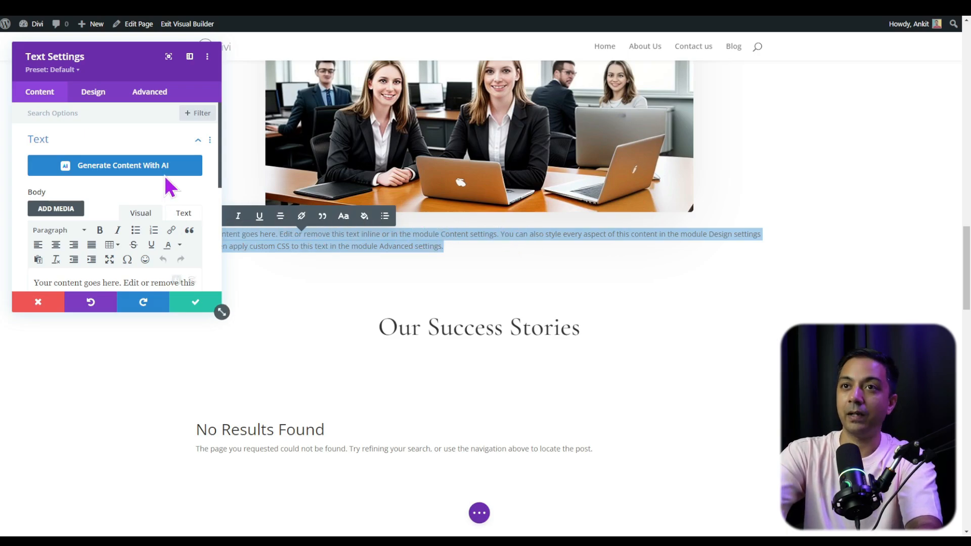
scroll(133, 211, down, 1)
scroll(133, 212, down, 1)
click(113, 201)
key(ctrl+a)
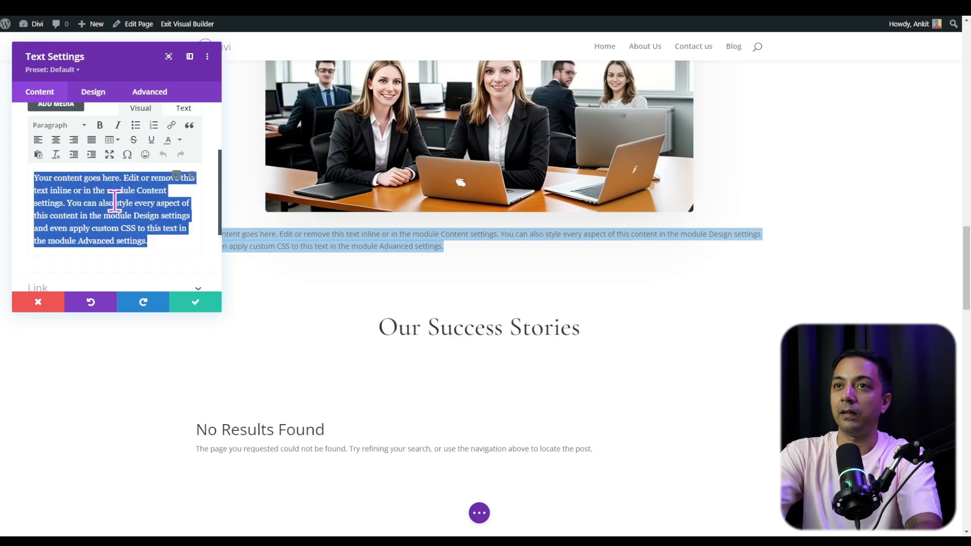
key(BackSpace)
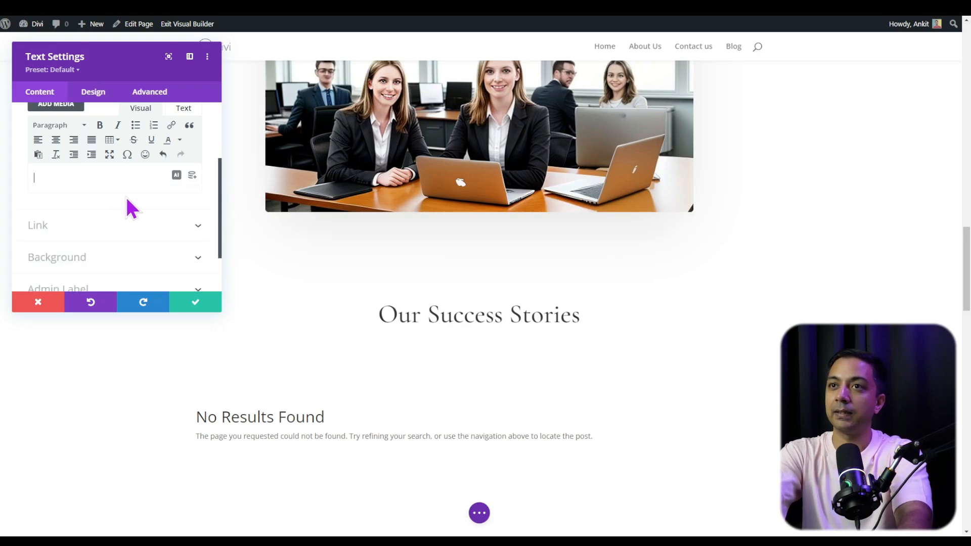
Set up an AI-written Paragraph described as "Write about how good our team is in generating leads for all the marketing need for a business.".
click(176, 177)
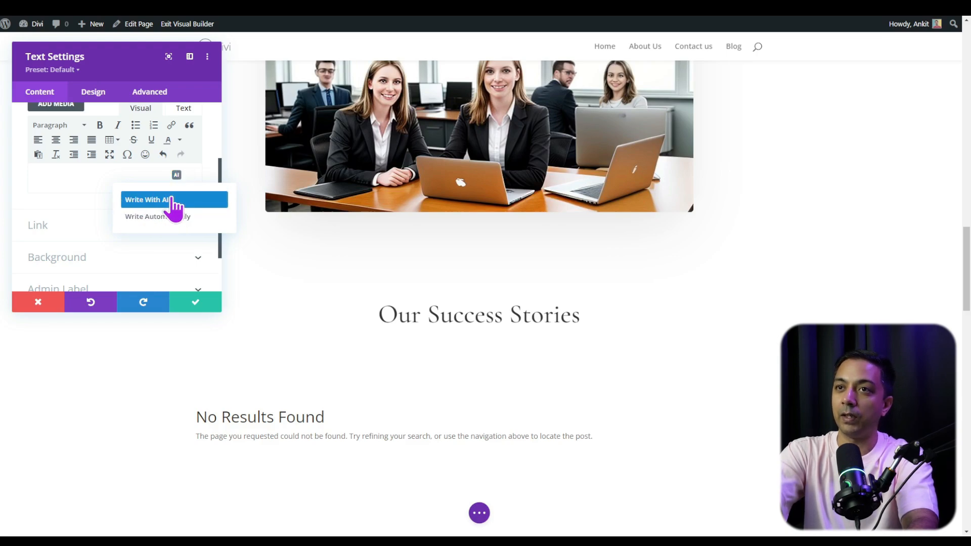
click(145, 205)
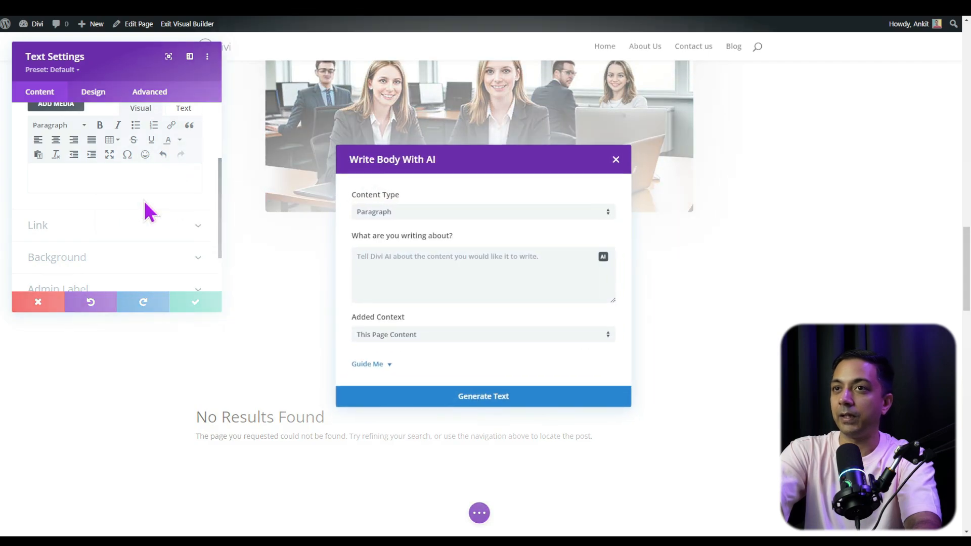
click(421, 215)
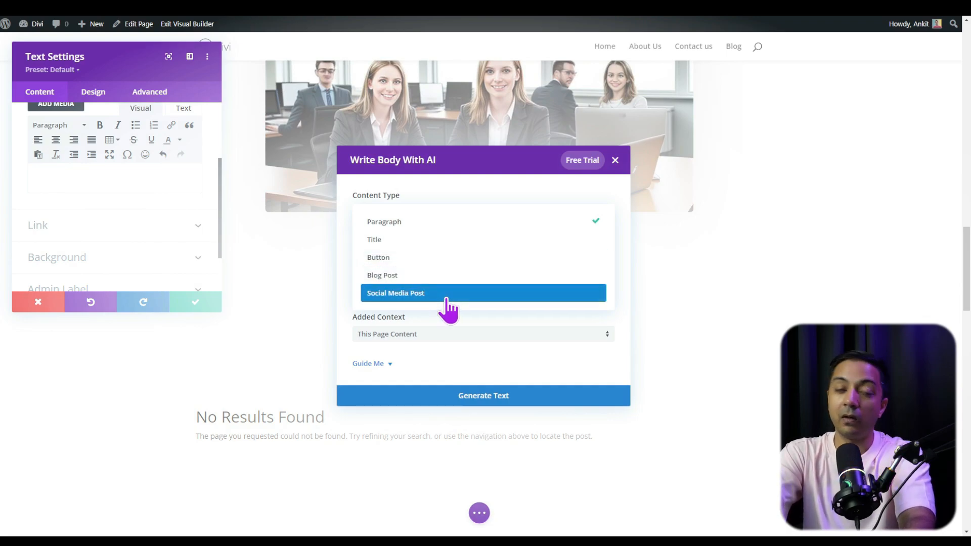
click(393, 227)
click(446, 276)
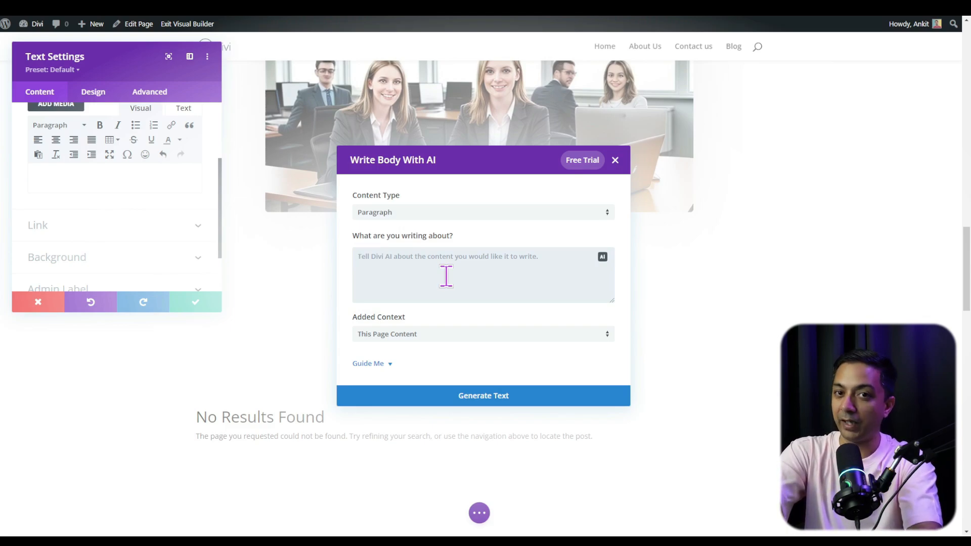
text(Write about how good our team is in generating leads for all the marketing need for a business.)
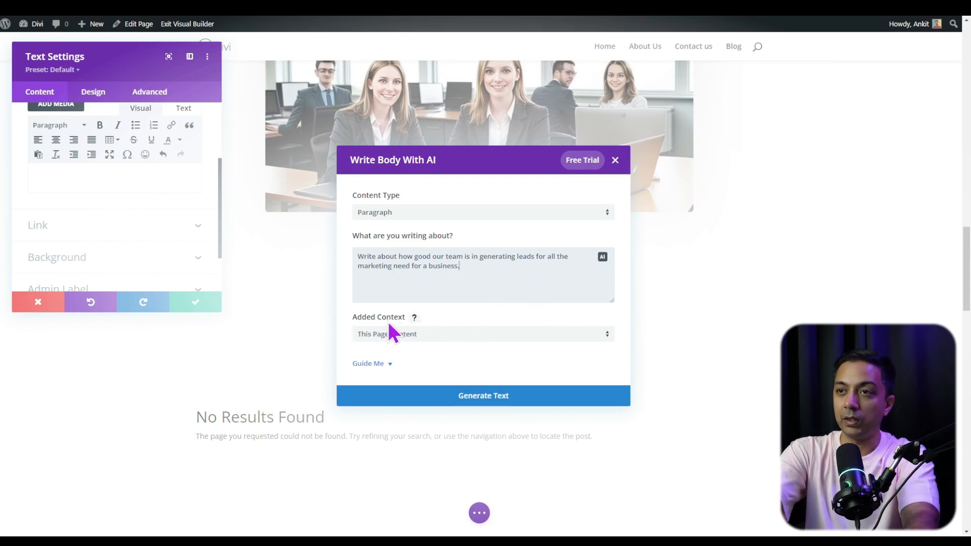
Choose This Page Content as the added context, show the extra guidance options and generate the text.
click(438, 344)
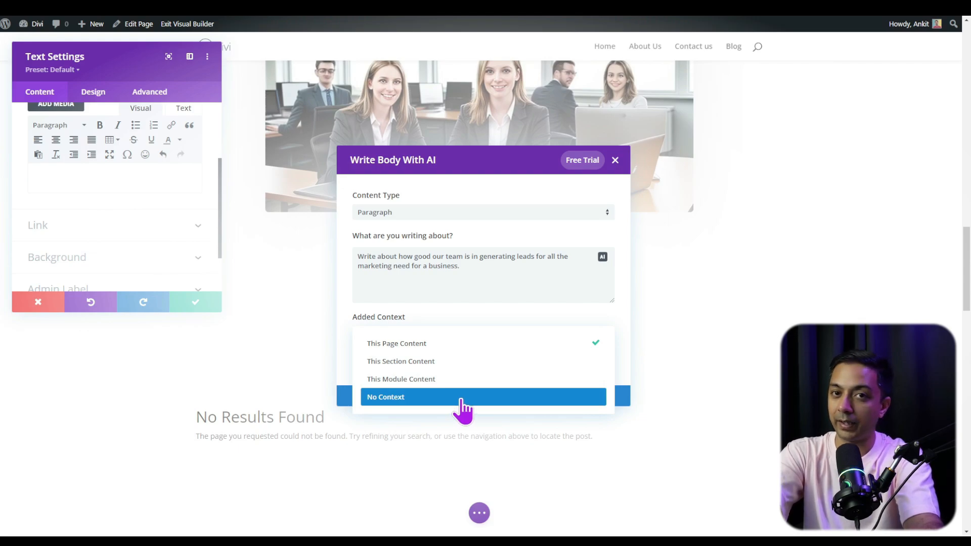
click(409, 349)
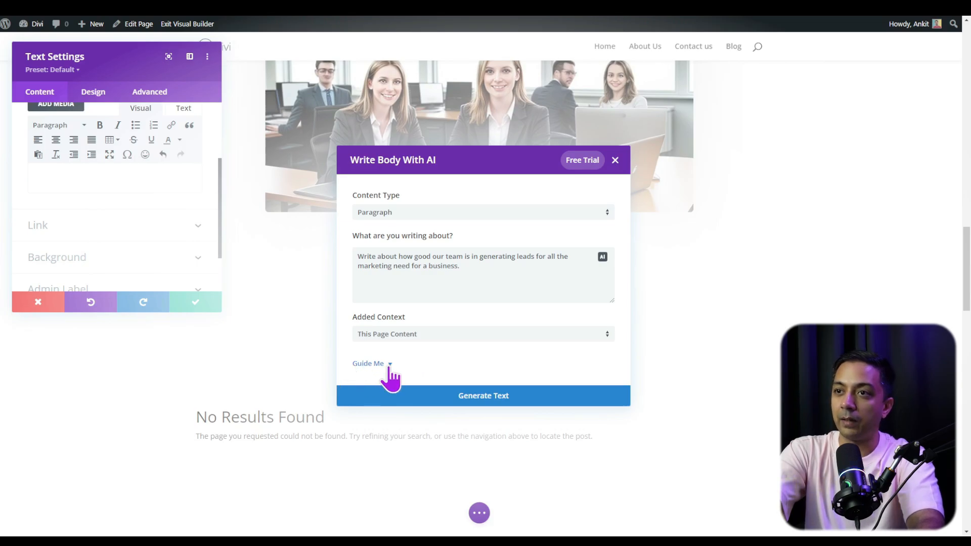
click(375, 364)
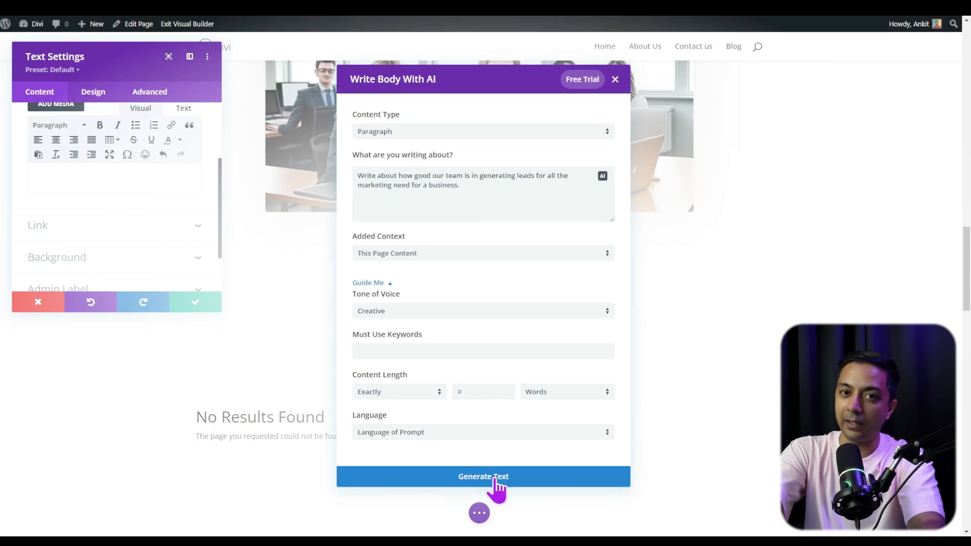
click(498, 486)
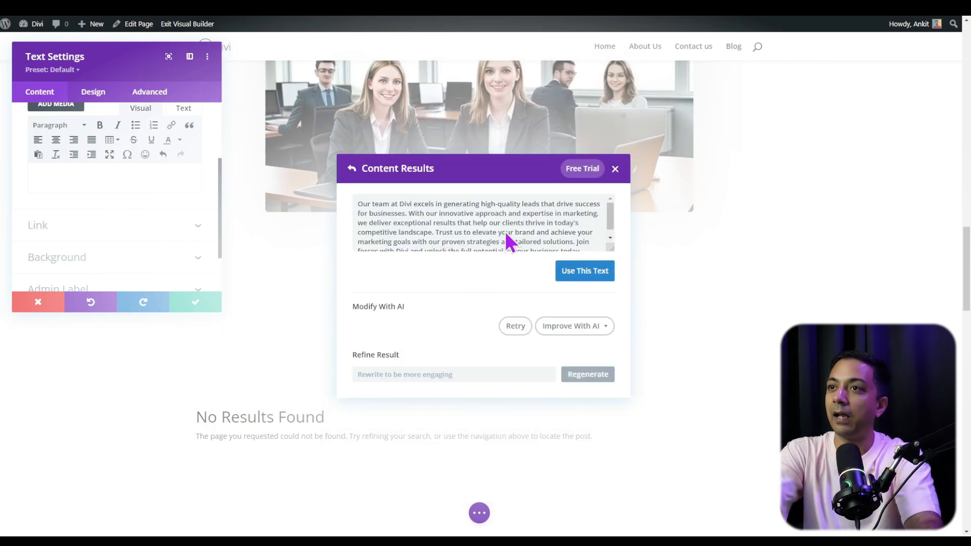
Read through the generated paragraph, check the AI improvement options, insert the text as the body and save the text module.
mouse_move(610, 209)
mouse_down()
mouse_move(616, 235)
mouse_move(611, 200)
mouse_up()
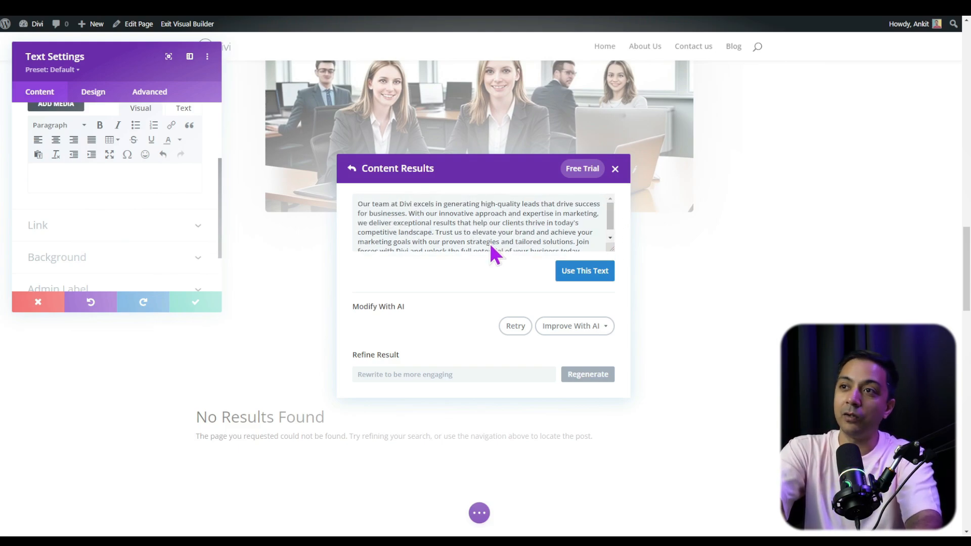
drag(612, 223, 612, 235)
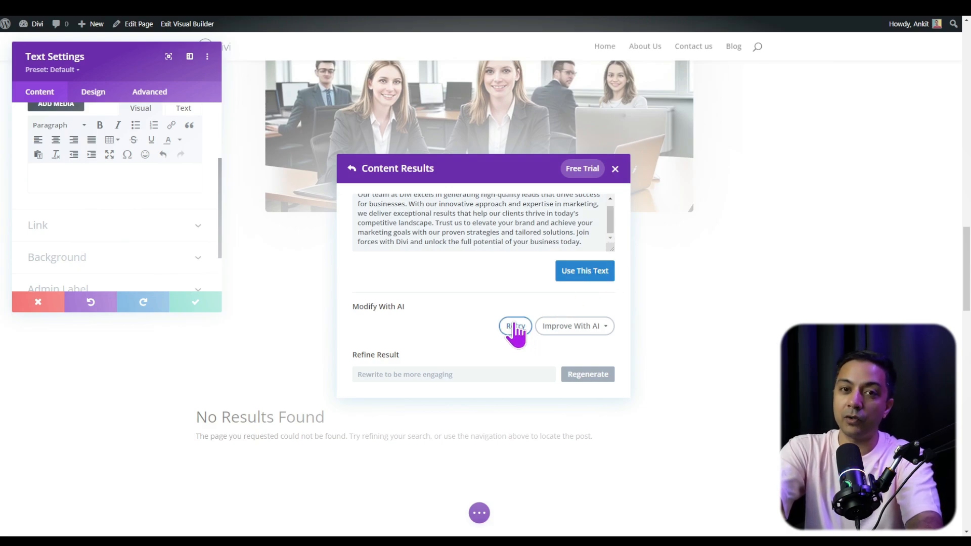
click(612, 331)
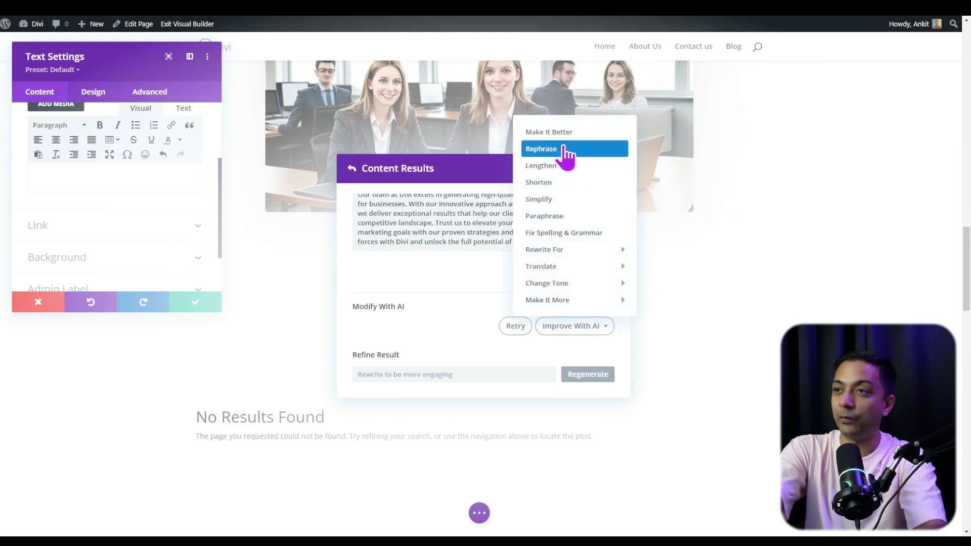
click(456, 206)
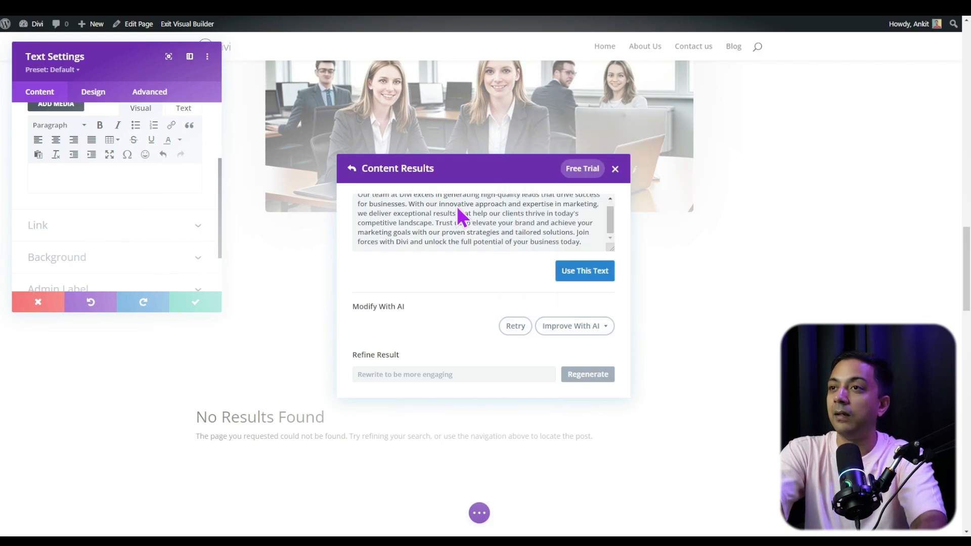
click(572, 272)
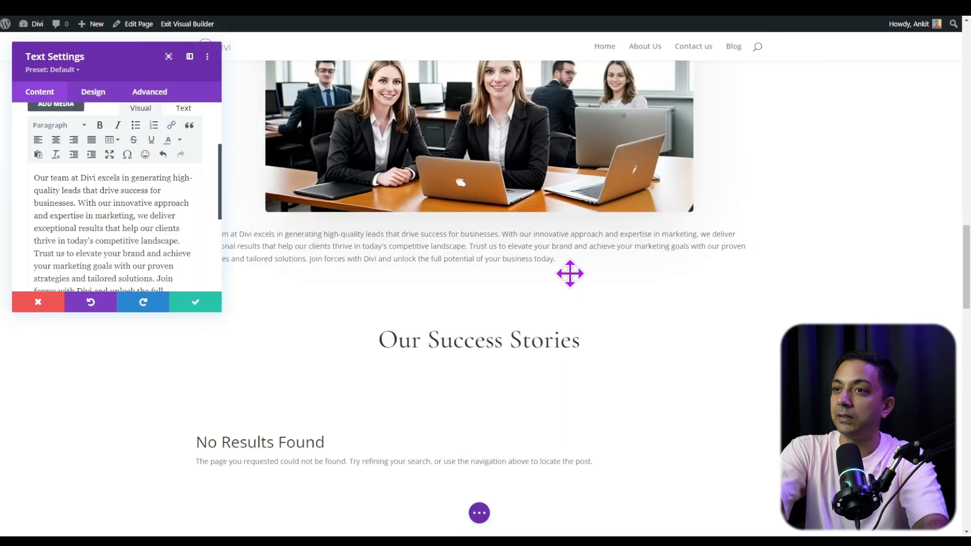
click(197, 307)
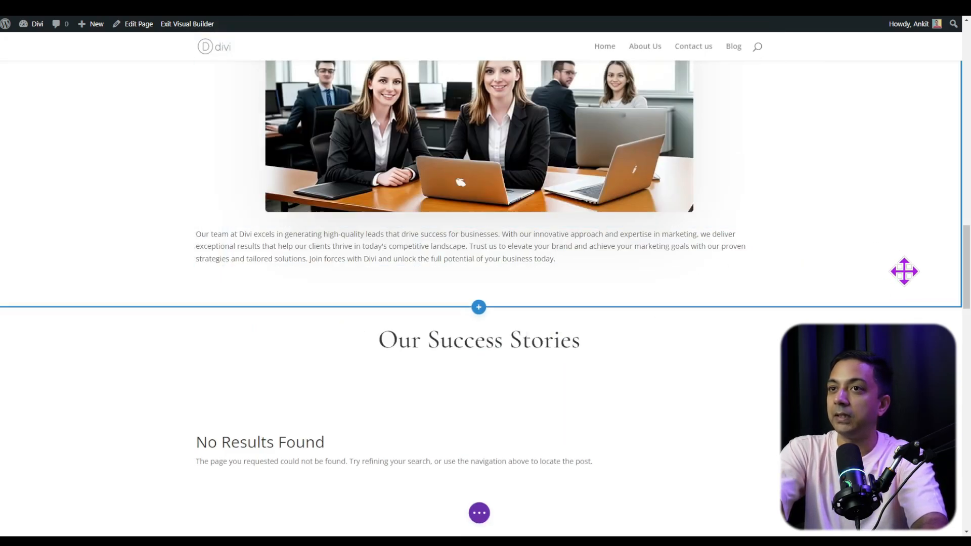